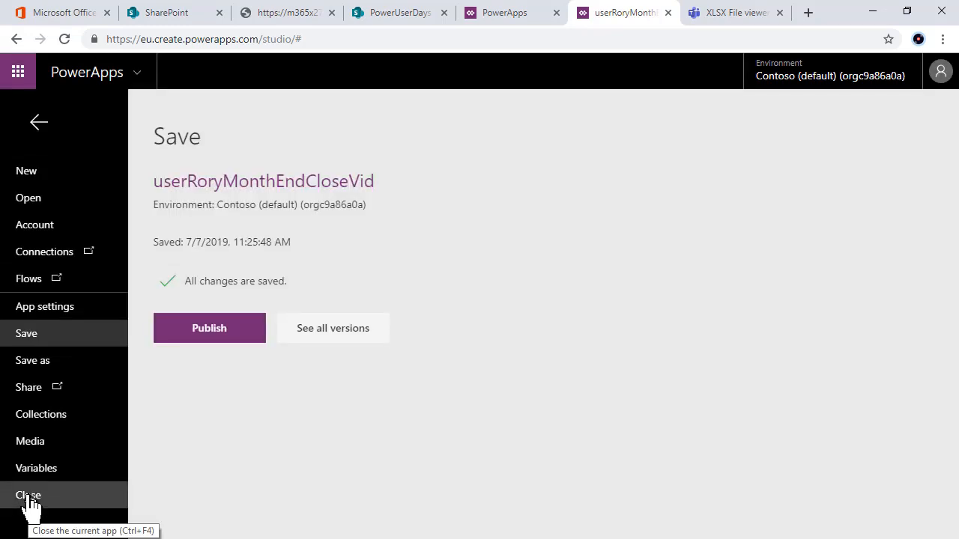
Step: Close the current PowerApps app, switch to the Office 365 home page and open My flows in Flow
left_click(28, 498)
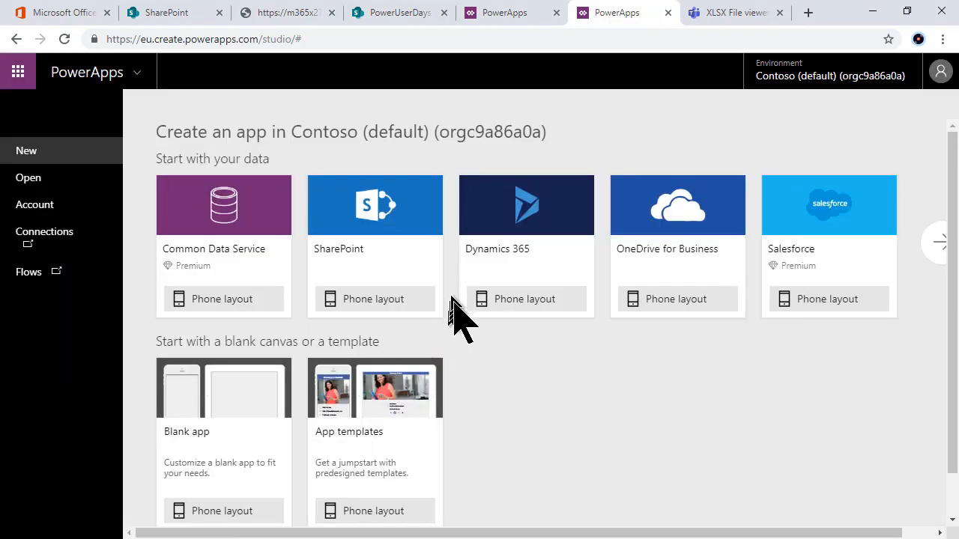
left_click(63, 15)
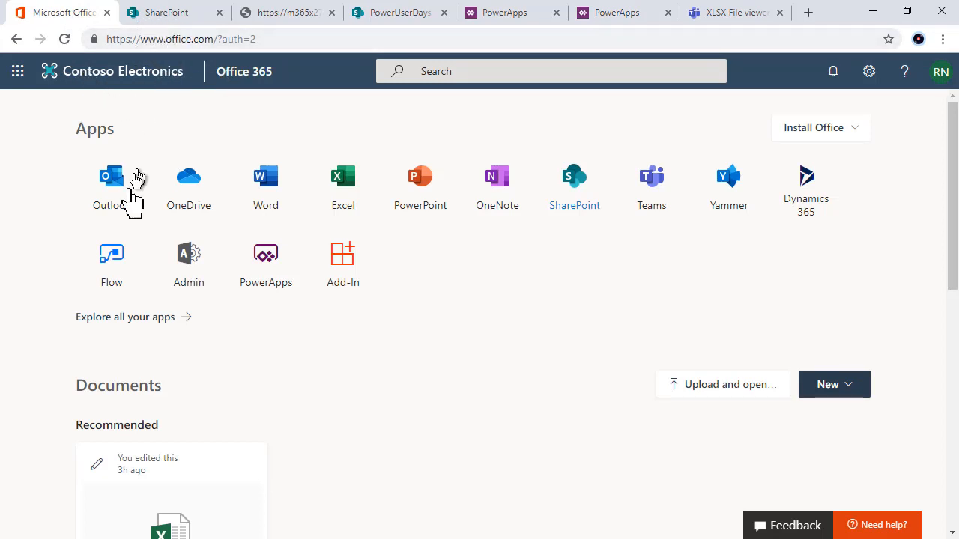
left_click(111, 278)
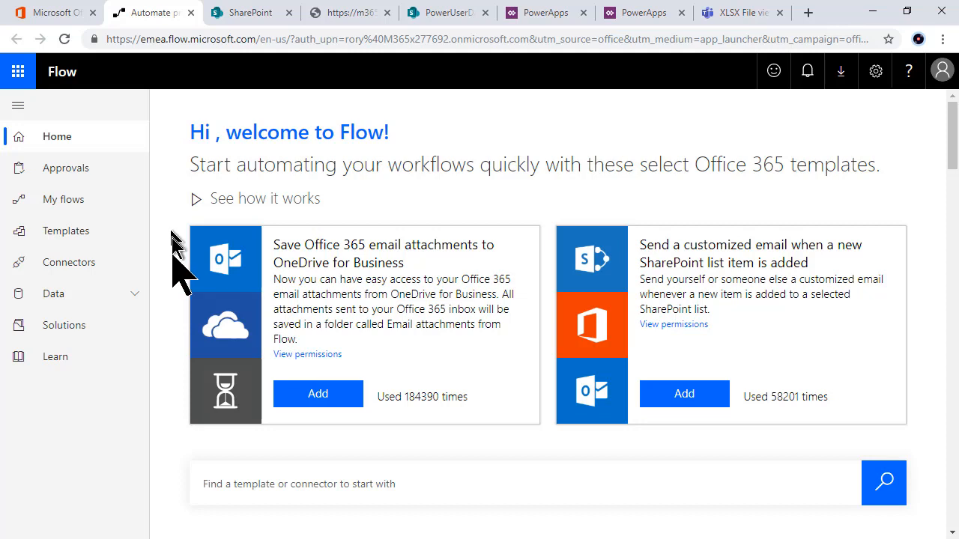
left_click(92, 210)
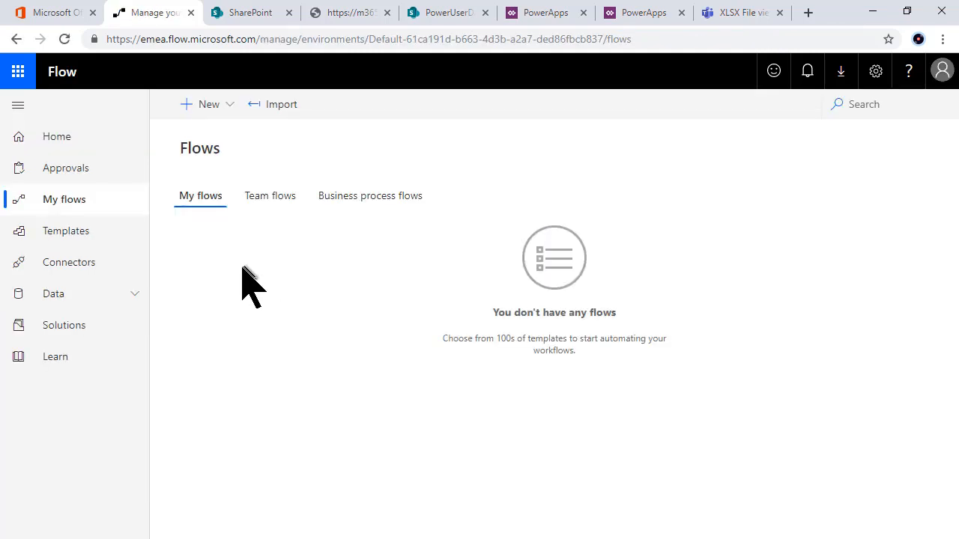
Step: Start a blank automated flow and name it with the user's prefix followed by "Accounts Close Notification"
left_click(227, 108)
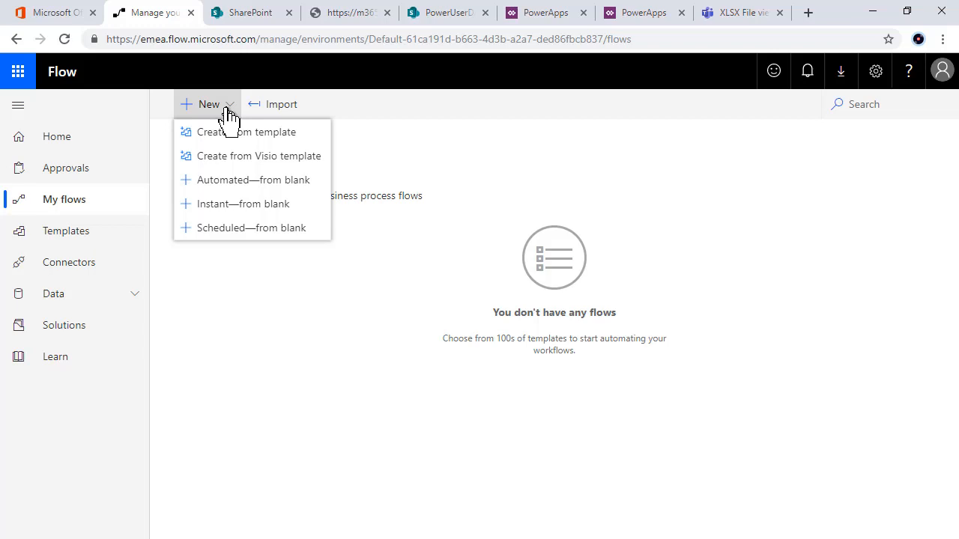
left_click(245, 192)
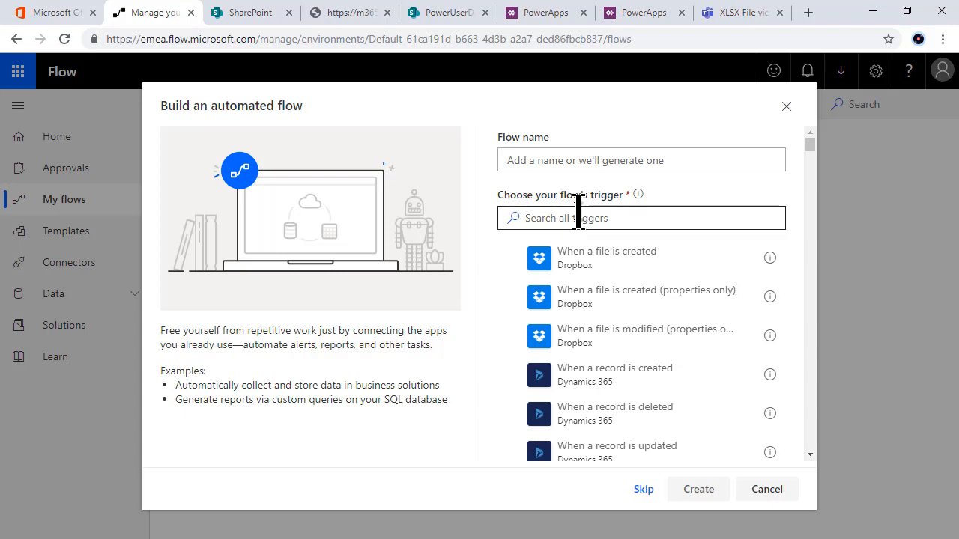
left_click(585, 160)
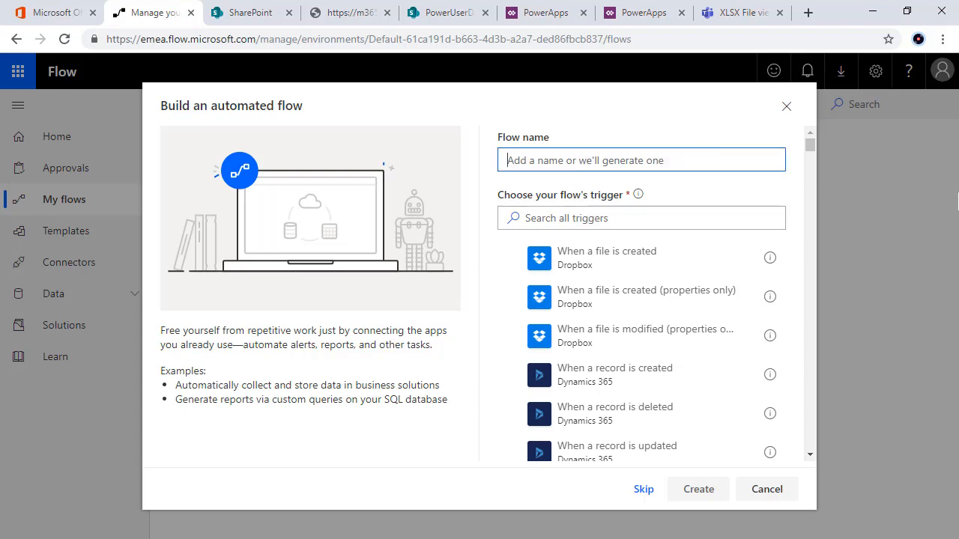
type("user")
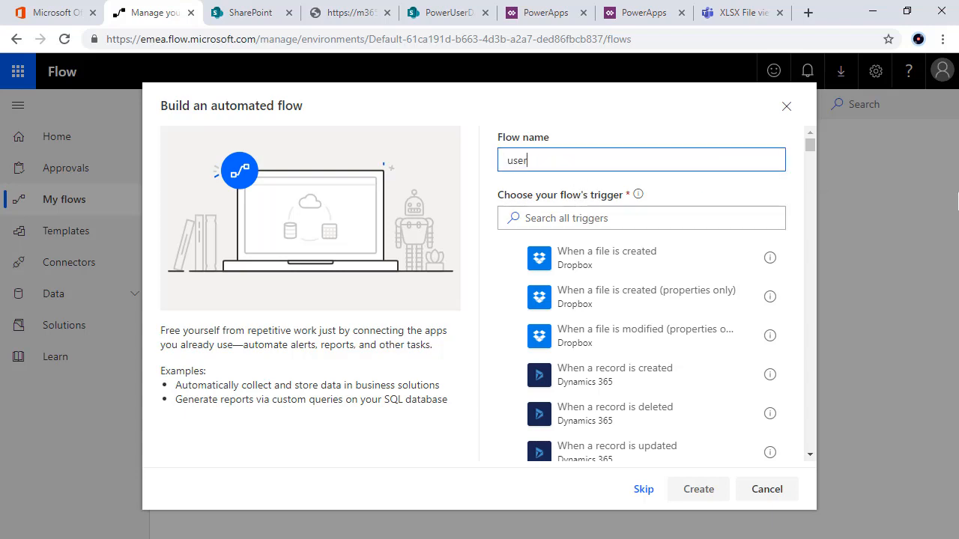
type("Rory Accounts Close ")
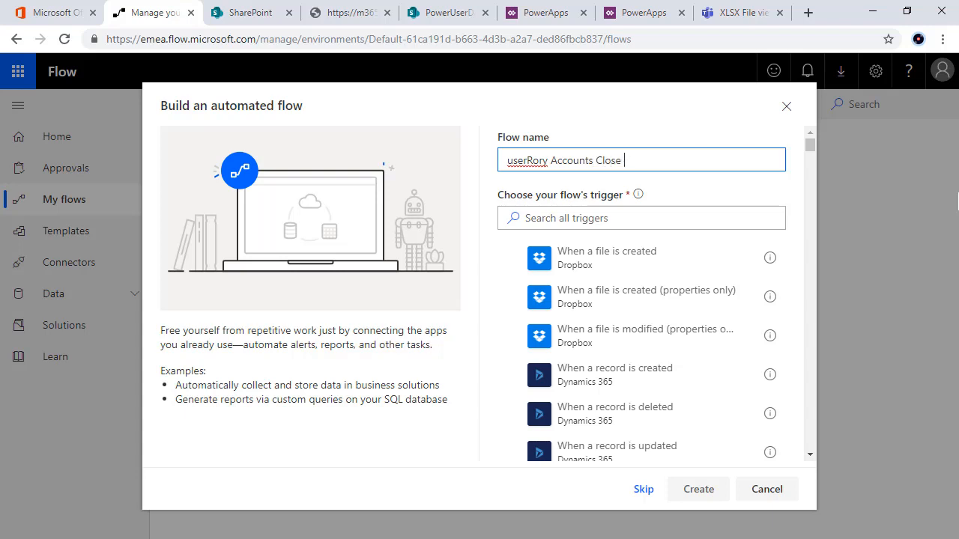
type("Notification")
Step: Find the SharePoint trigger "When an item is created or modified" and create the flow with it
left_click(631, 219)
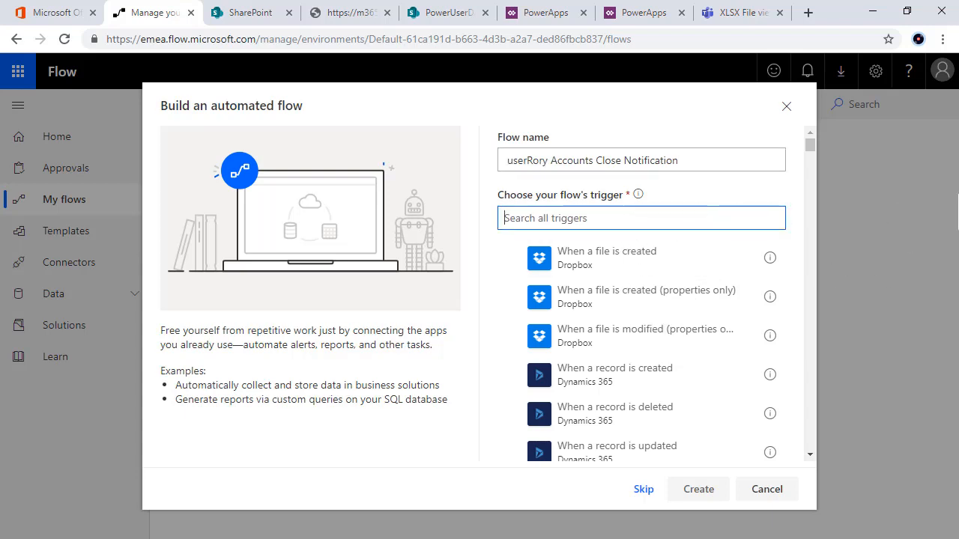
type("share")
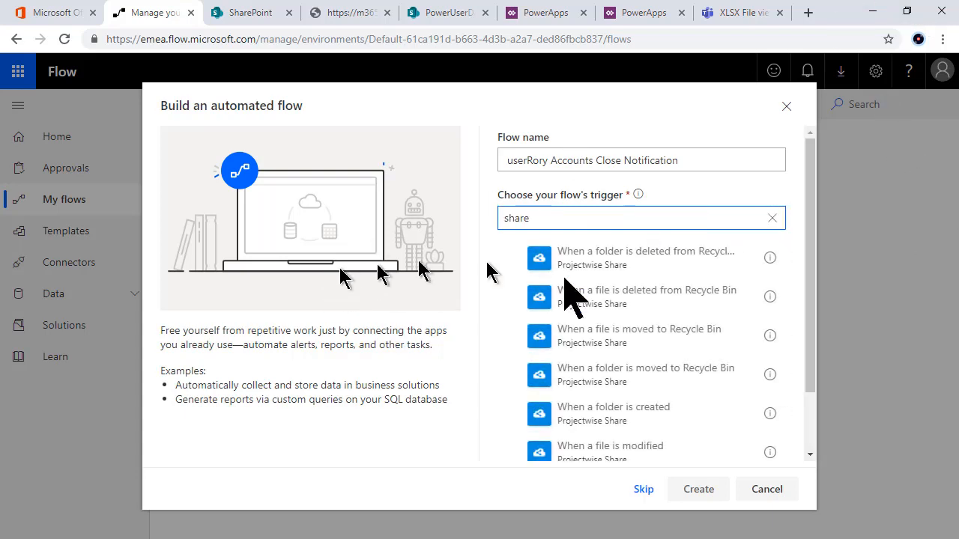
type("point")
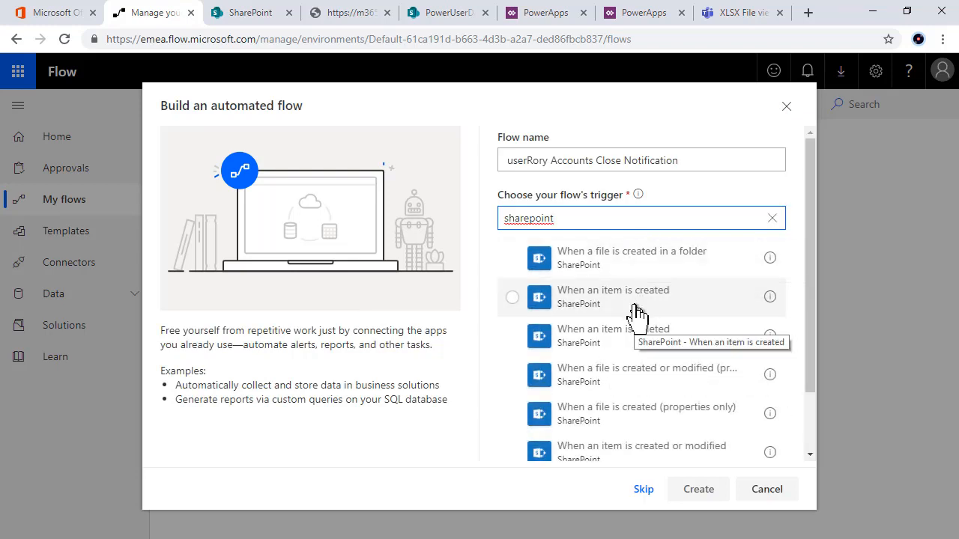
scroll(635, 317, "down", 1)
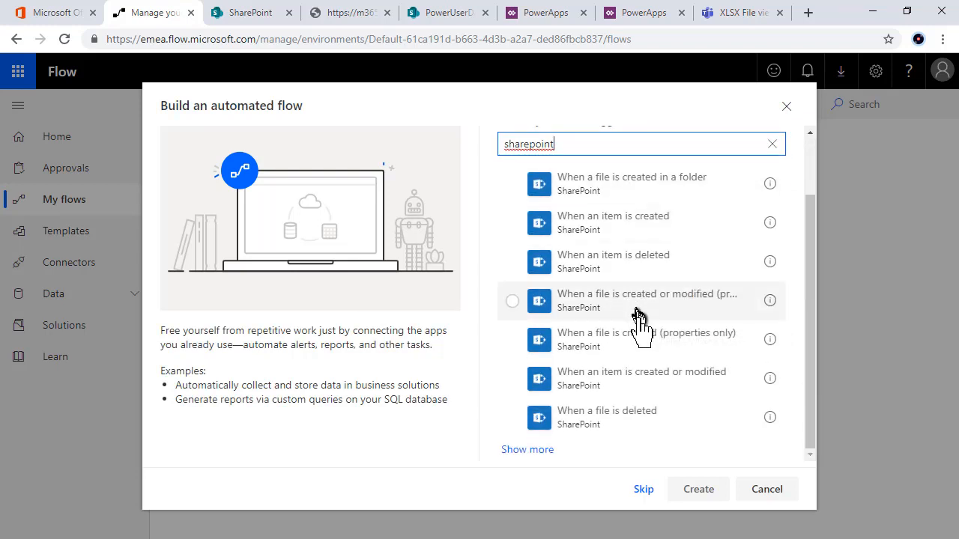
left_click(656, 382)
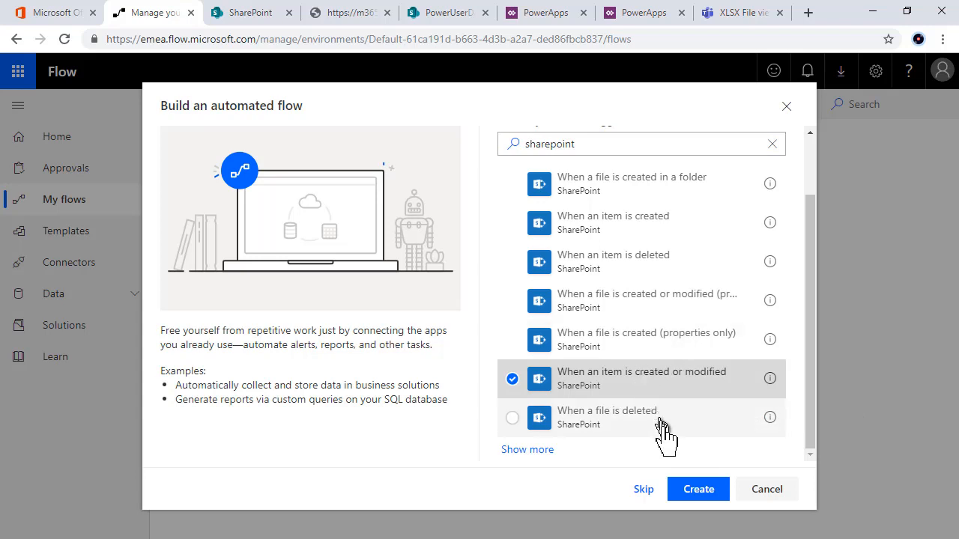
left_click(695, 489)
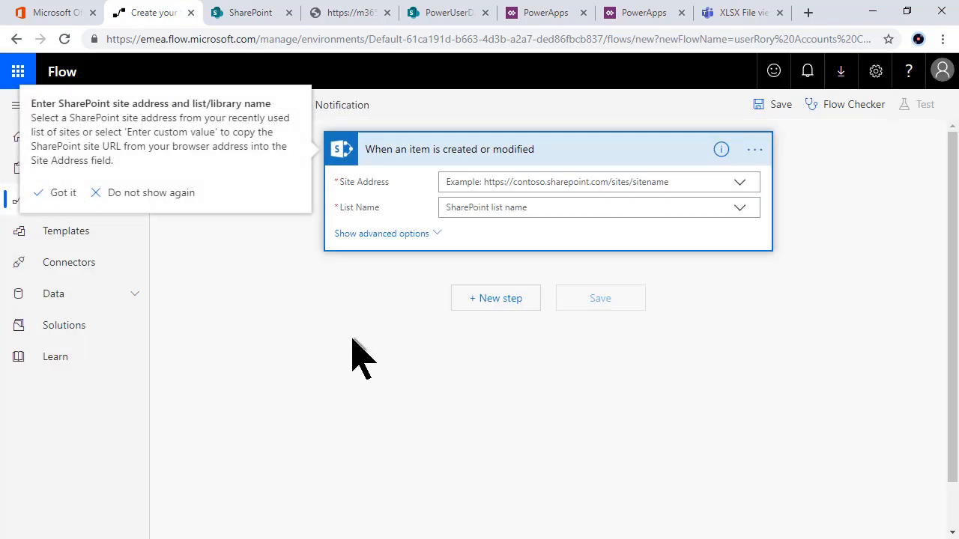
Step: Set the trigger's site address to PowerUserDays and its list to the user's MonthEnd list
left_click(738, 187)
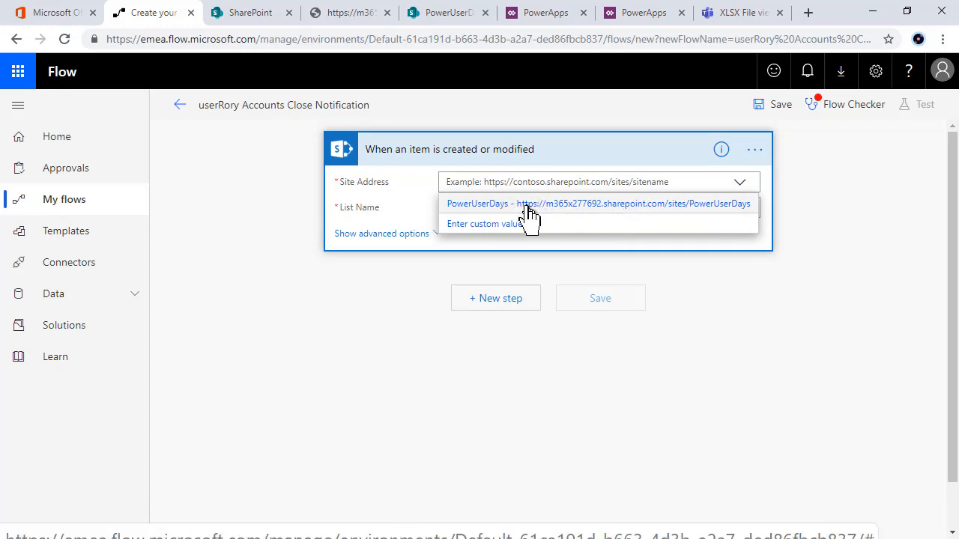
left_click(527, 205)
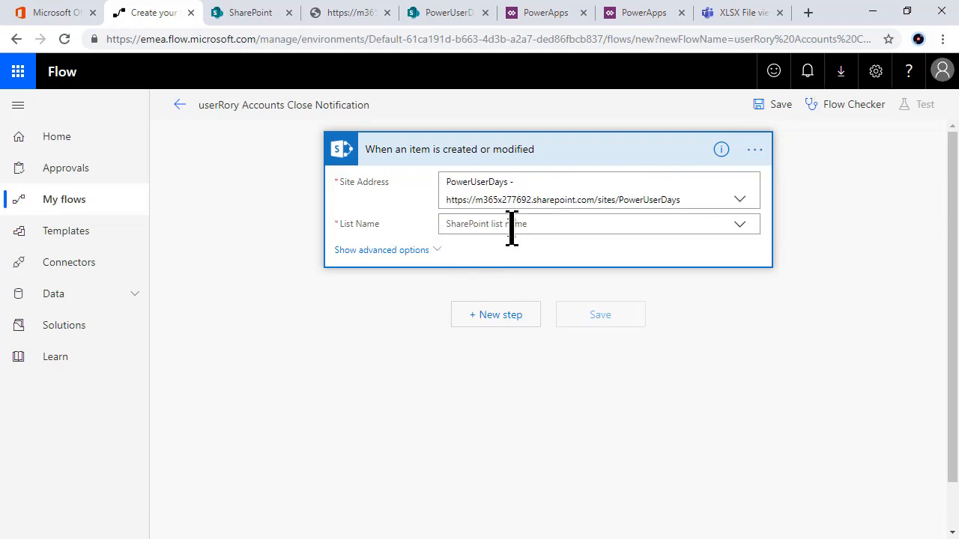
left_click(511, 226)
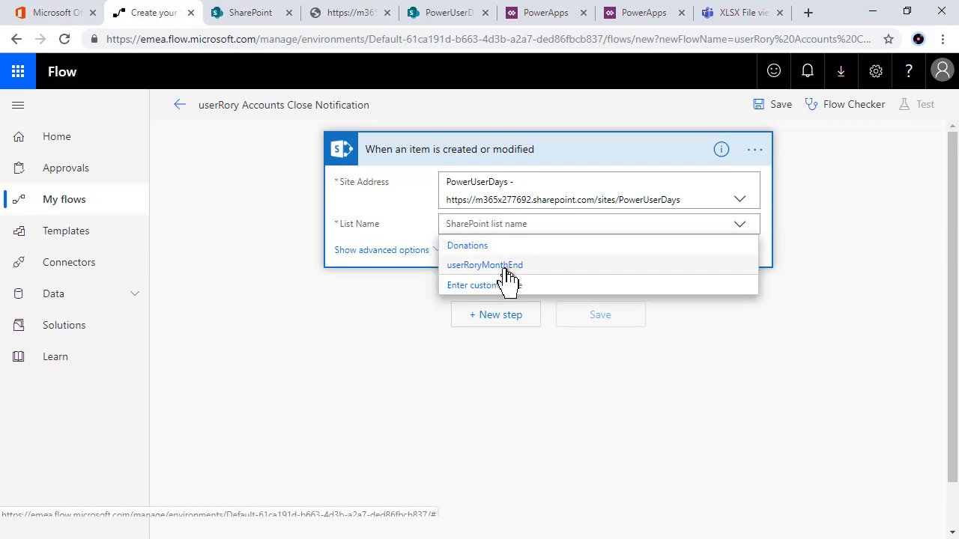
left_click(507, 267)
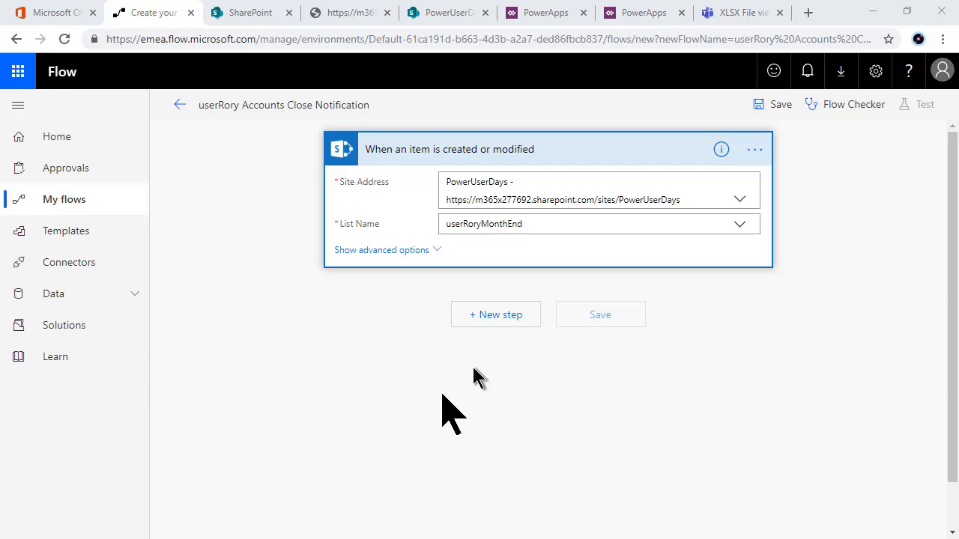
Step: Add a SharePoint "Get items" action that reads the user's MonthEnd list on the PowerUserDays site
left_click(496, 321)
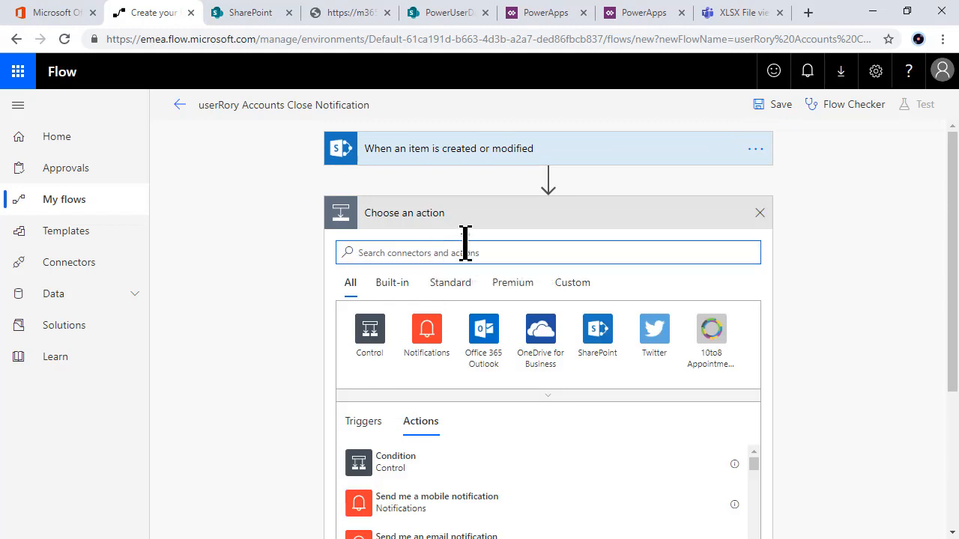
type("get item")
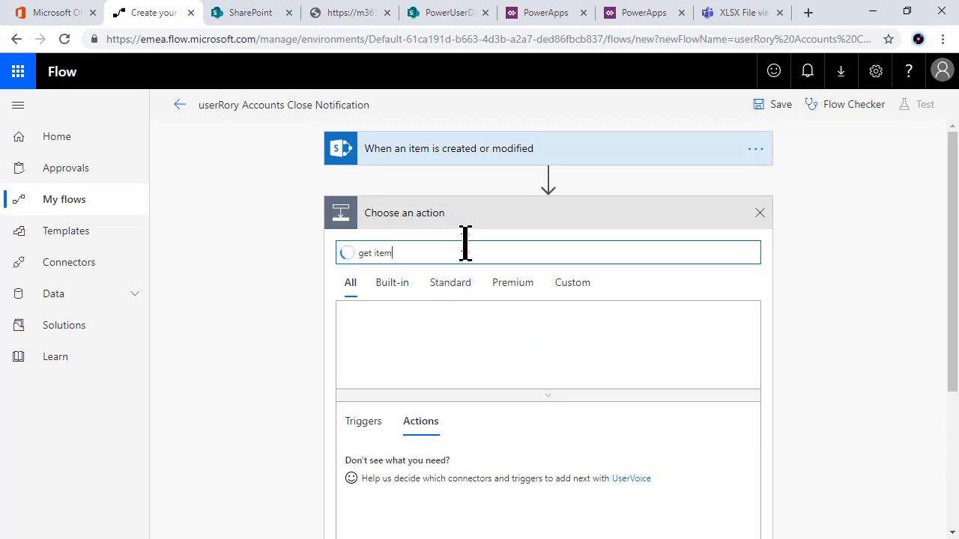
scroll(460, 437, "down", 1)
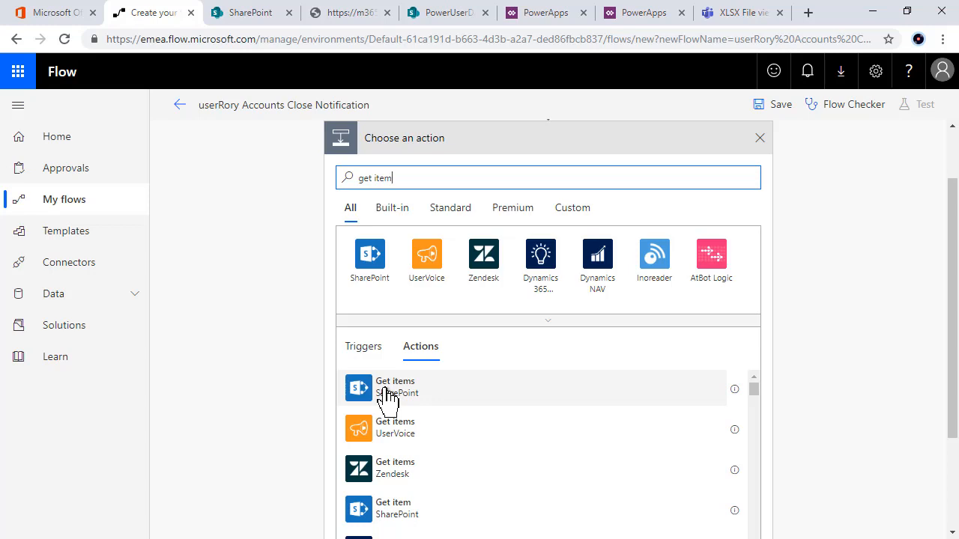
left_click(387, 399)
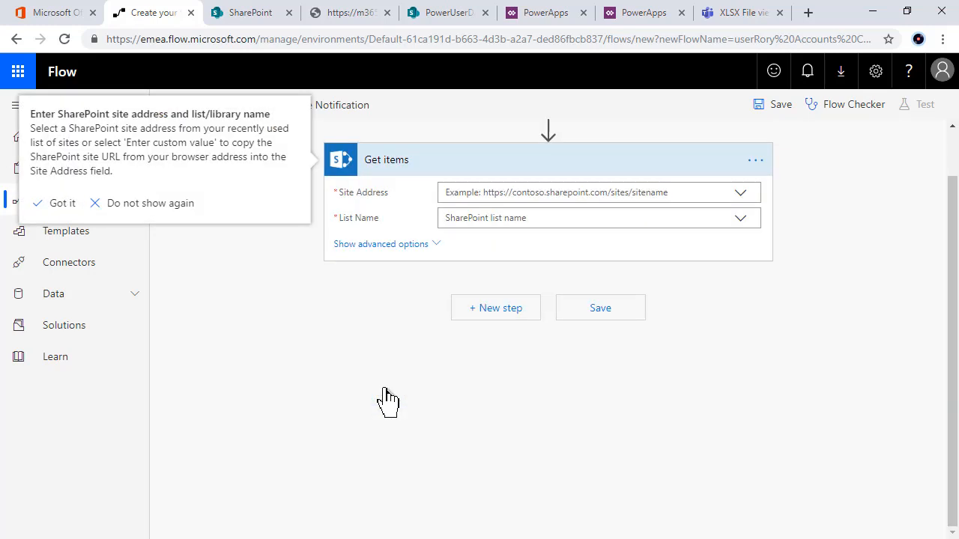
left_click(740, 197)
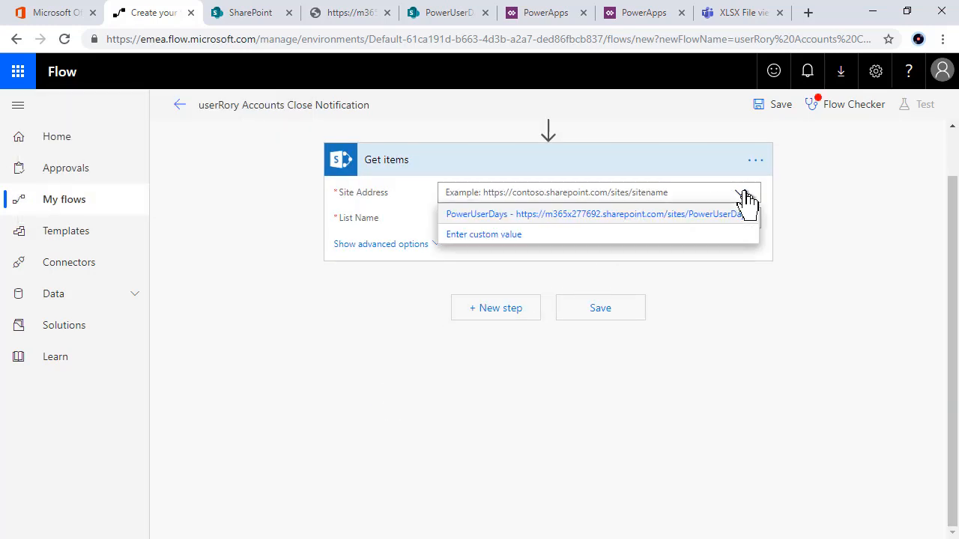
left_click(498, 216)
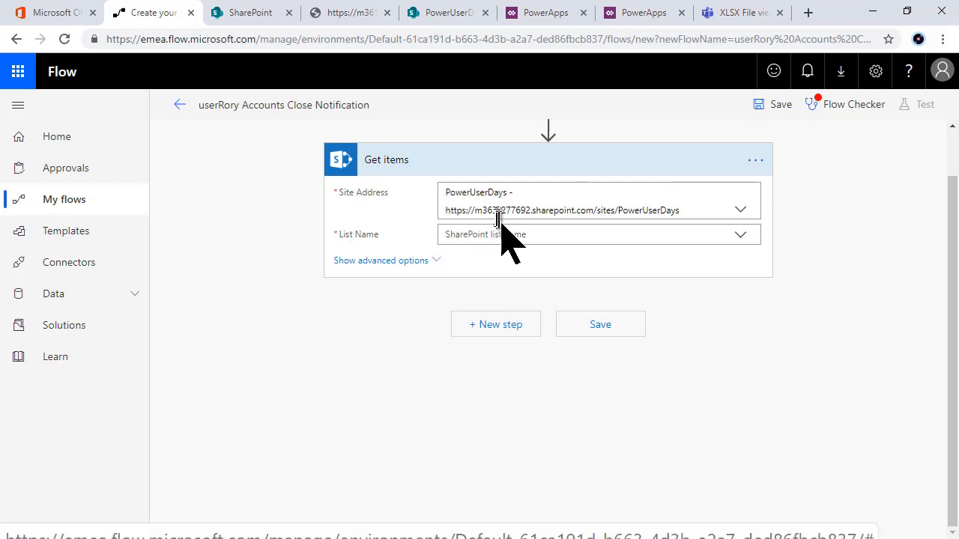
left_click(507, 239)
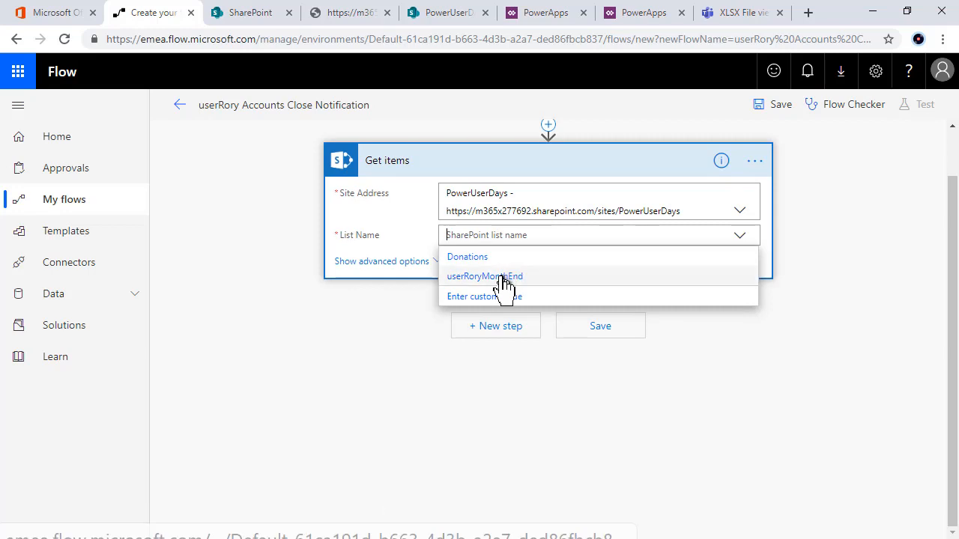
left_click(508, 276)
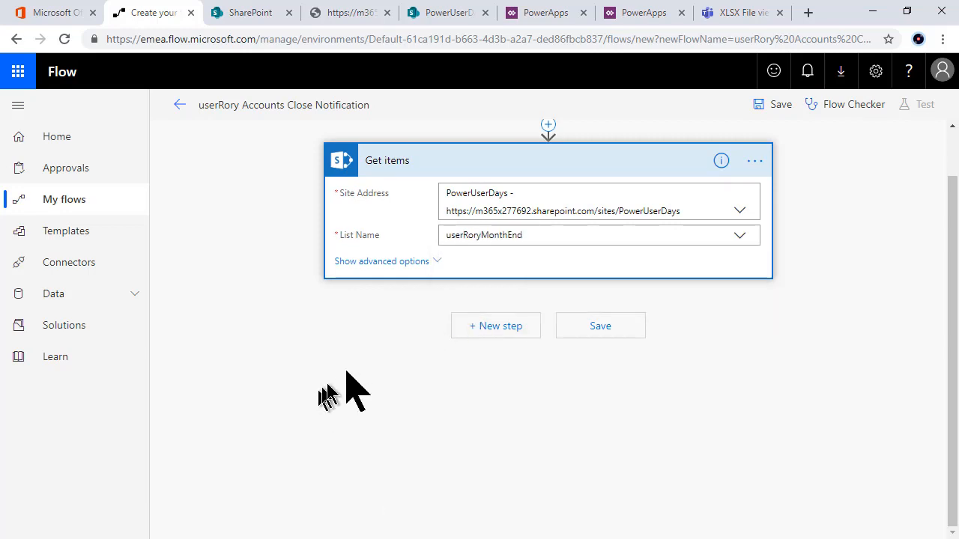
Step: Begin the Filter Query of the Get items action with TASK eq ' followed by the trigger's TASK dynamic value
left_click(433, 263)
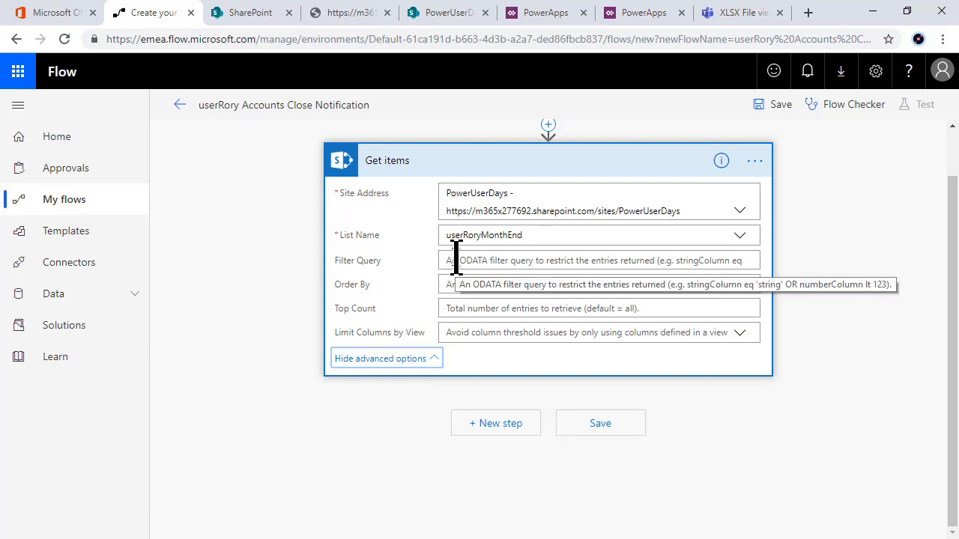
left_click(456, 260)
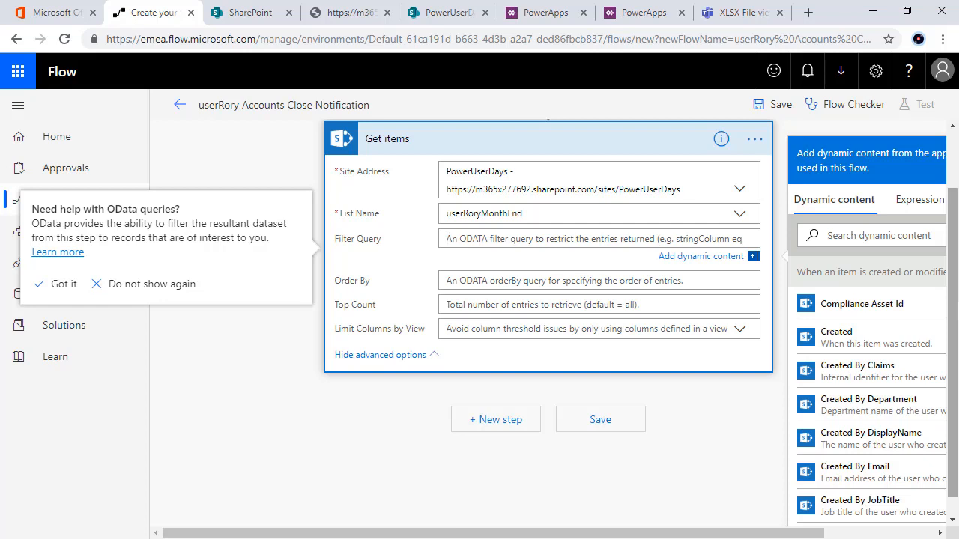
type("TASK eq '")
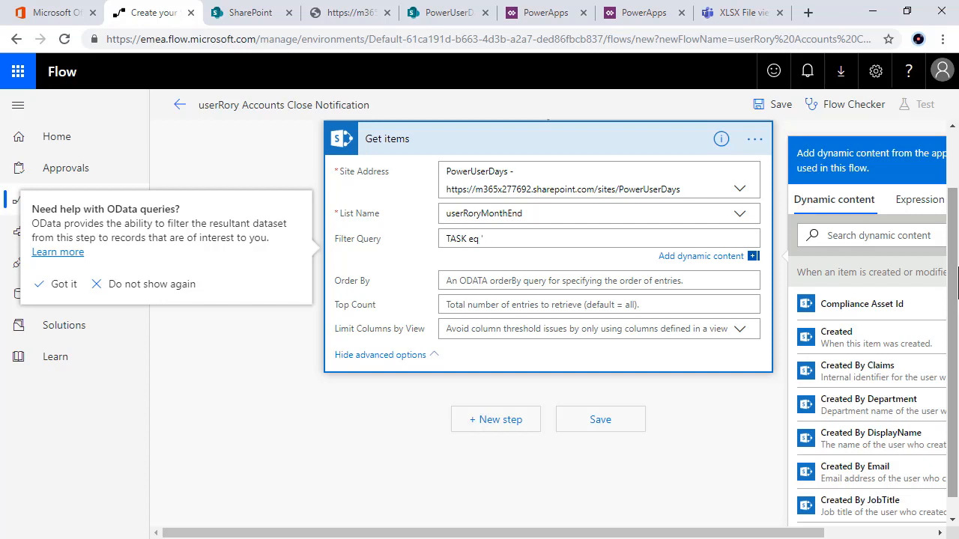
scroll(947, 353, "down", 1)
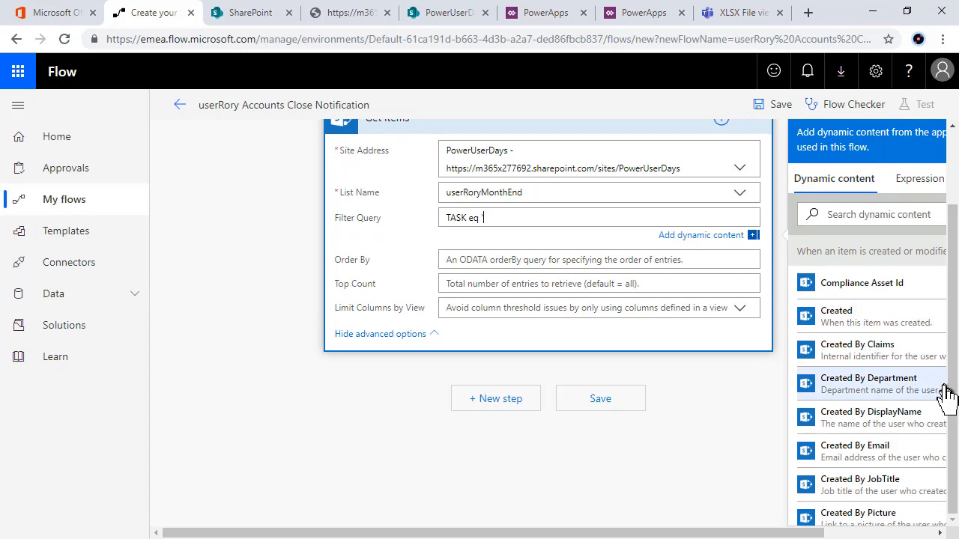
scroll(948, 427, "down", 2)
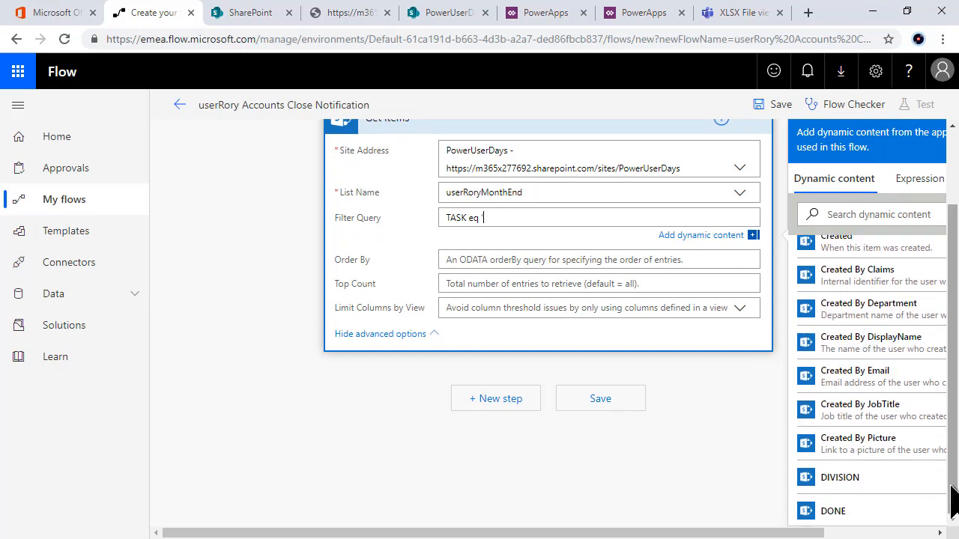
scroll(951, 488, "up", 2)
scroll(951, 490, "down", 2)
scroll(924, 516, "down", 1)
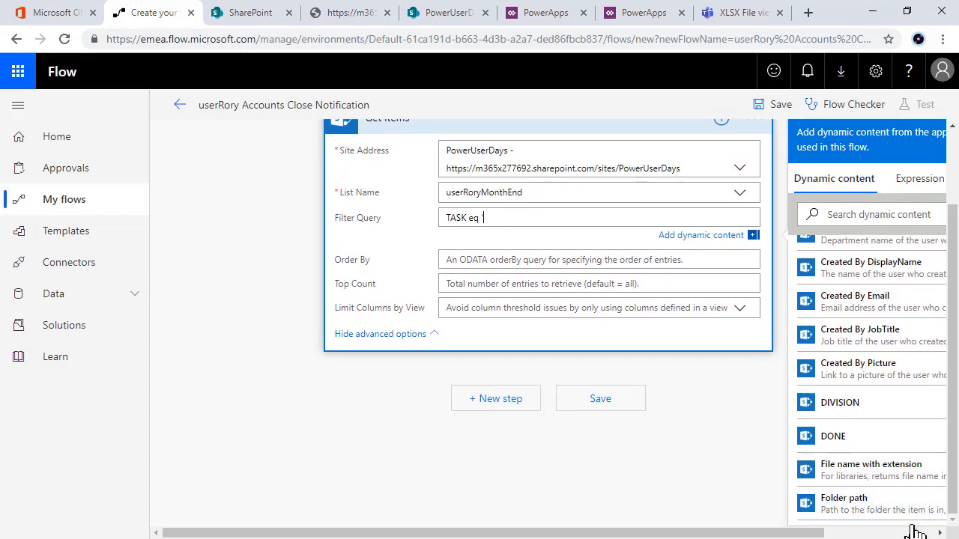
scroll(915, 528, "down", 9)
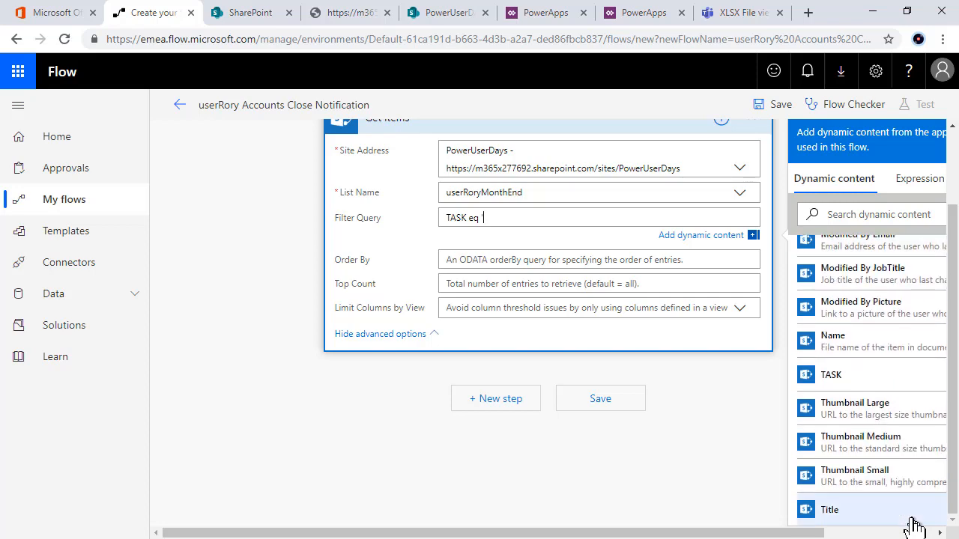
left_click(817, 377)
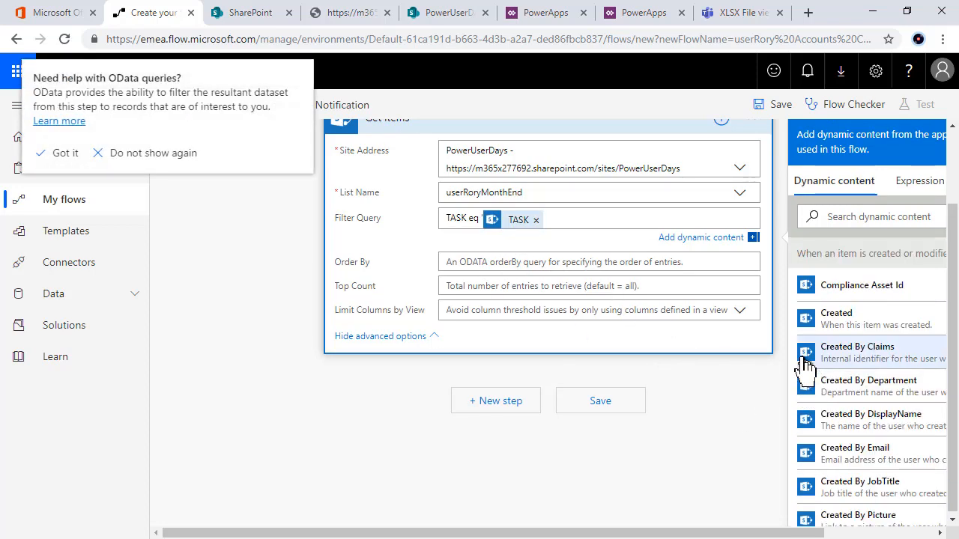
key("ctrl+1")
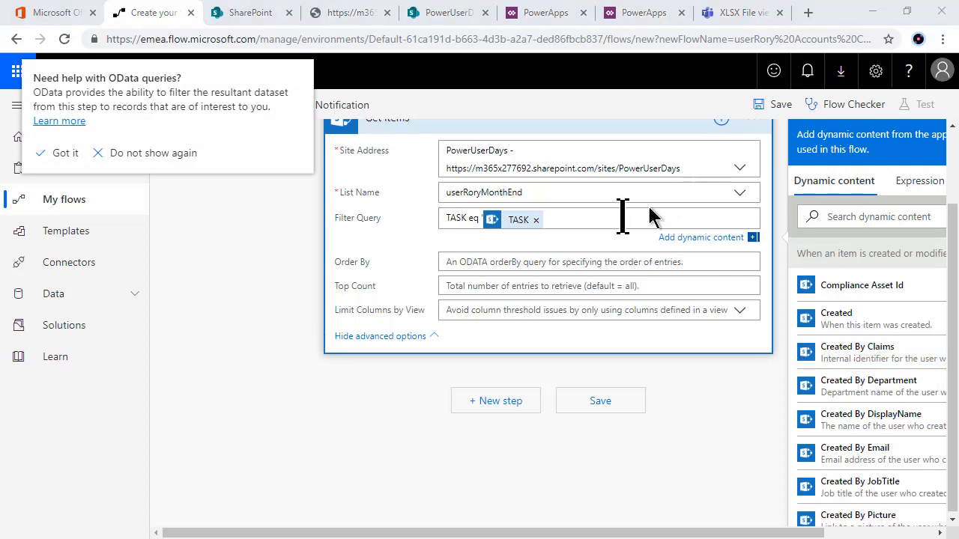
Step: Complete the filter query with a closing quote and and DONE eq 'NO', and save the flow
left_click(588, 215)
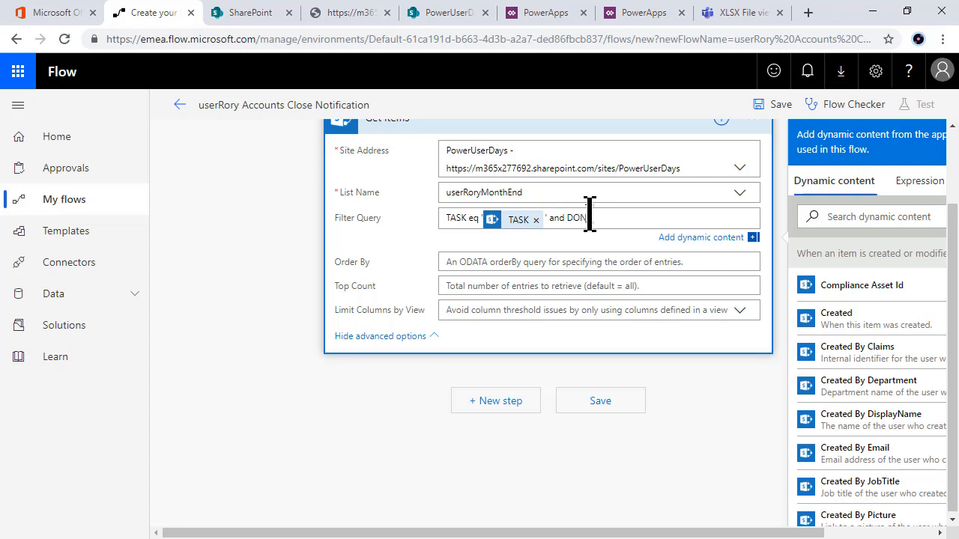
type("E eq 'NO")
left_click(779, 105)
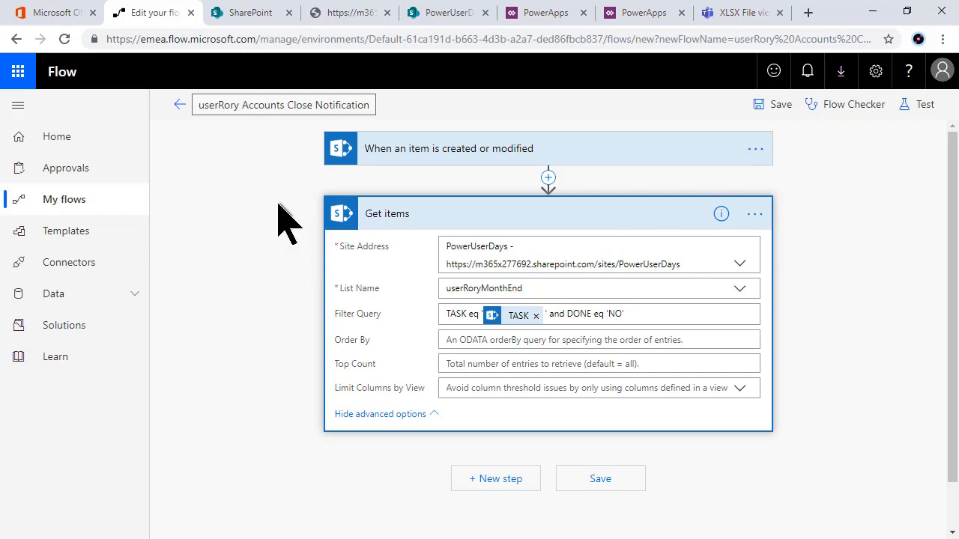
left_click(551, 13)
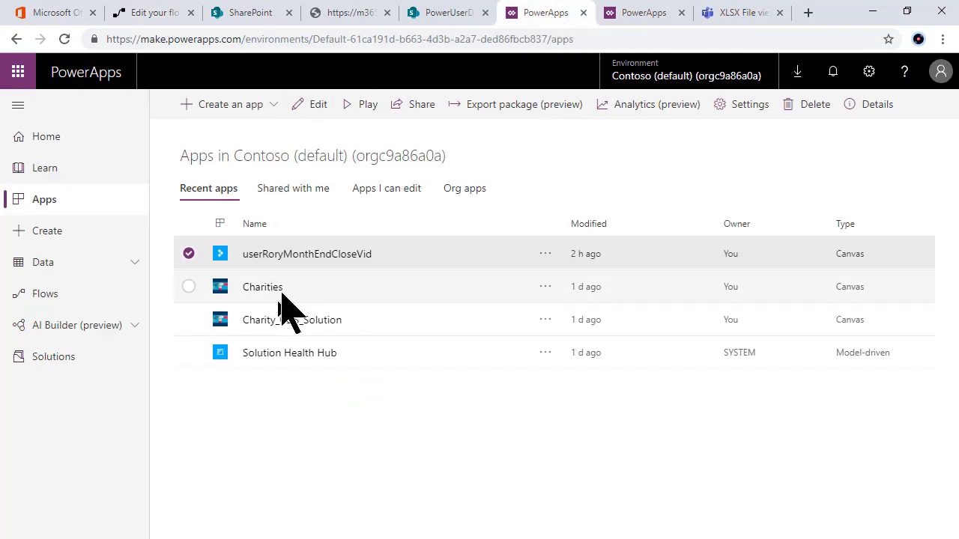
left_click(649, 15)
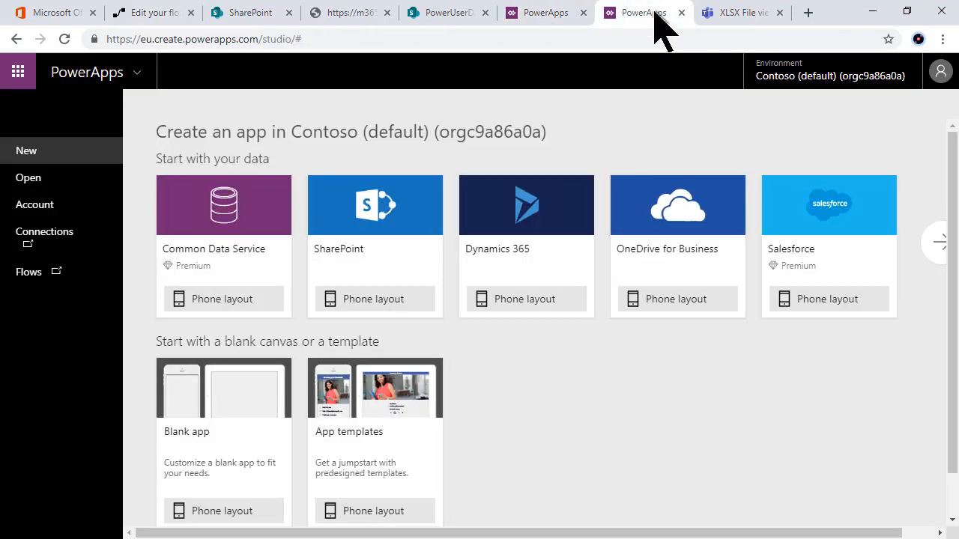
left_click(550, 14)
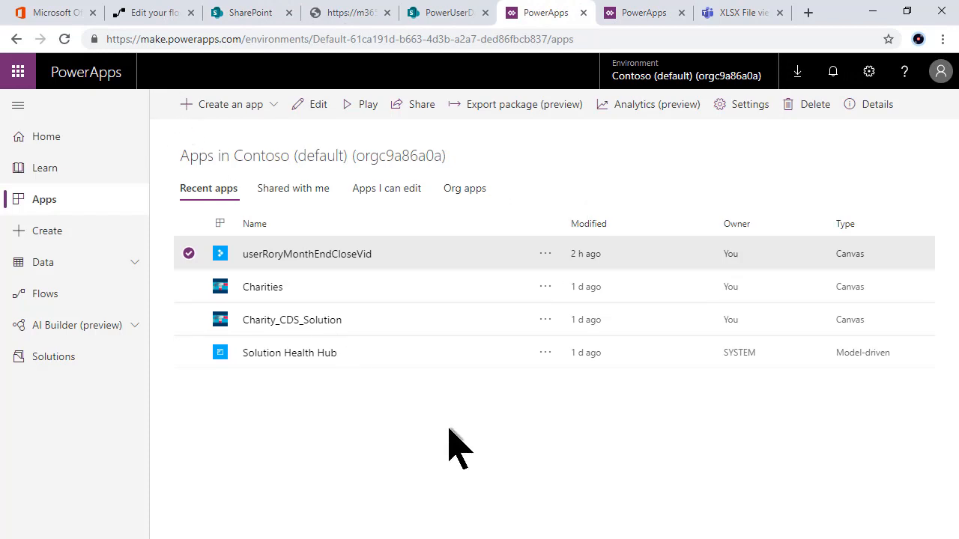
left_click(545, 253)
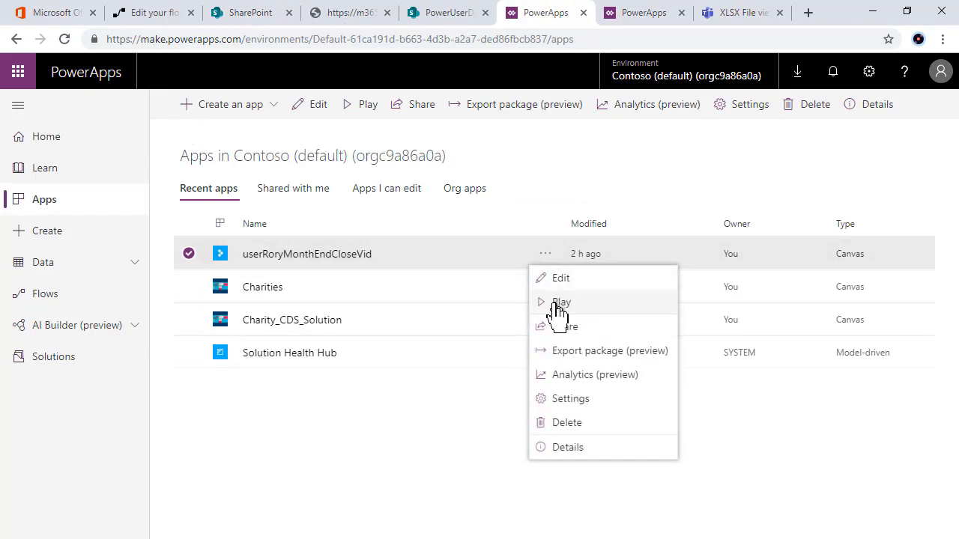
Step: Open PowerApps from the Office 365 home page and play the user's MonthEndCloseVid app
left_click(48, 13)
left_click(262, 262)
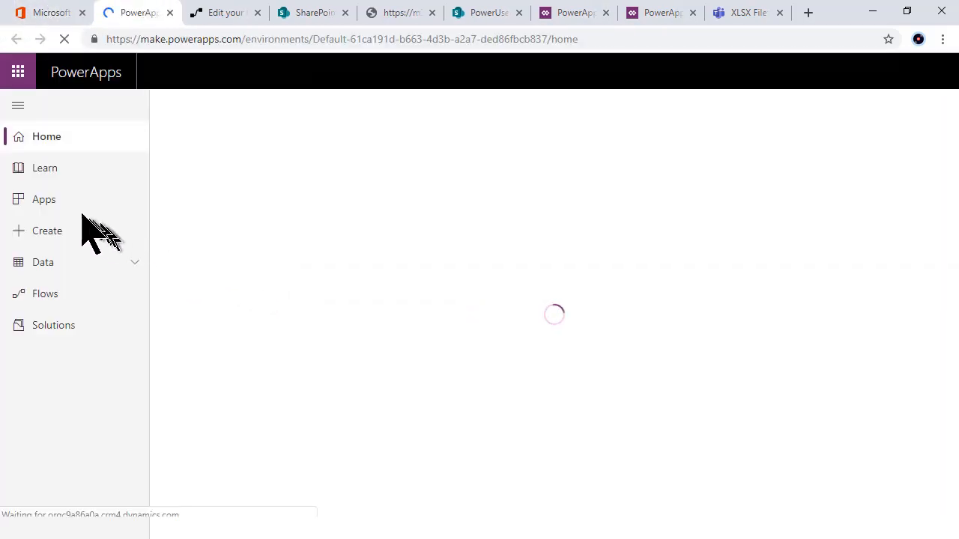
left_click(43, 210)
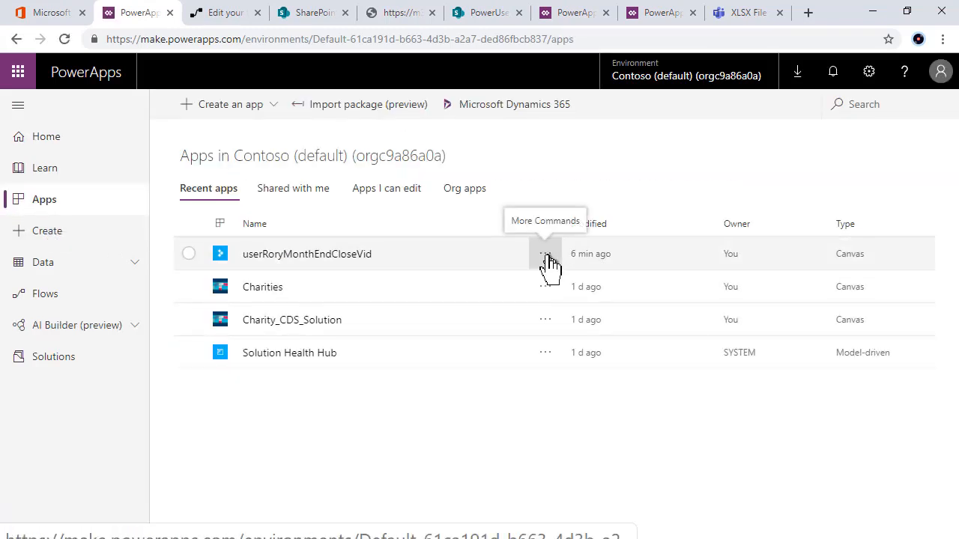
left_click(547, 258)
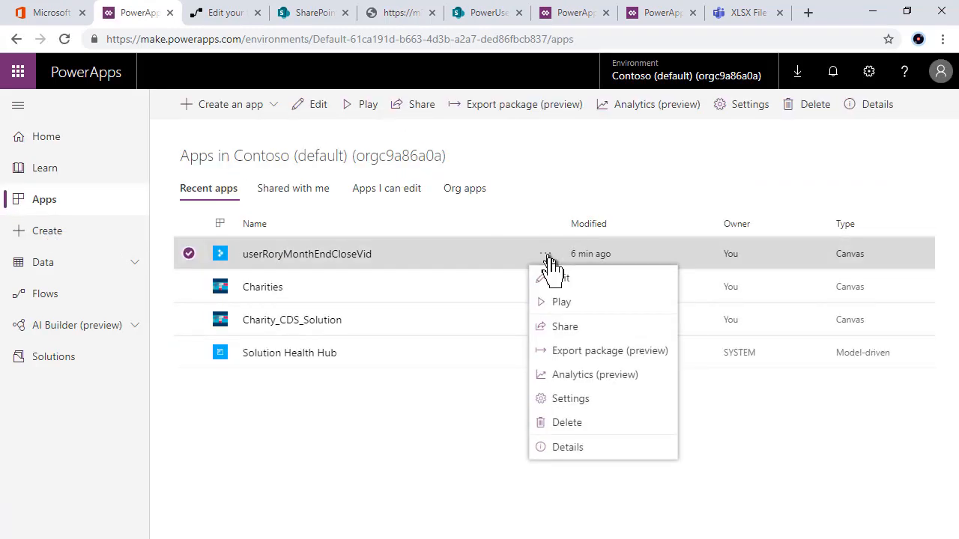
left_click(571, 303)
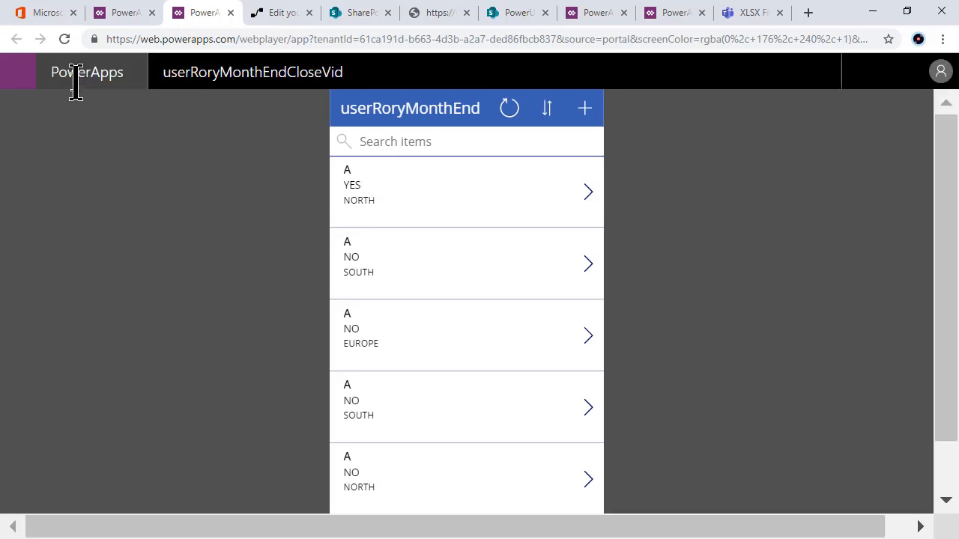
Step: Open the version history of the user's MonthEndCloseVid app in PowerApps and publish Version 2
left_click(133, 21)
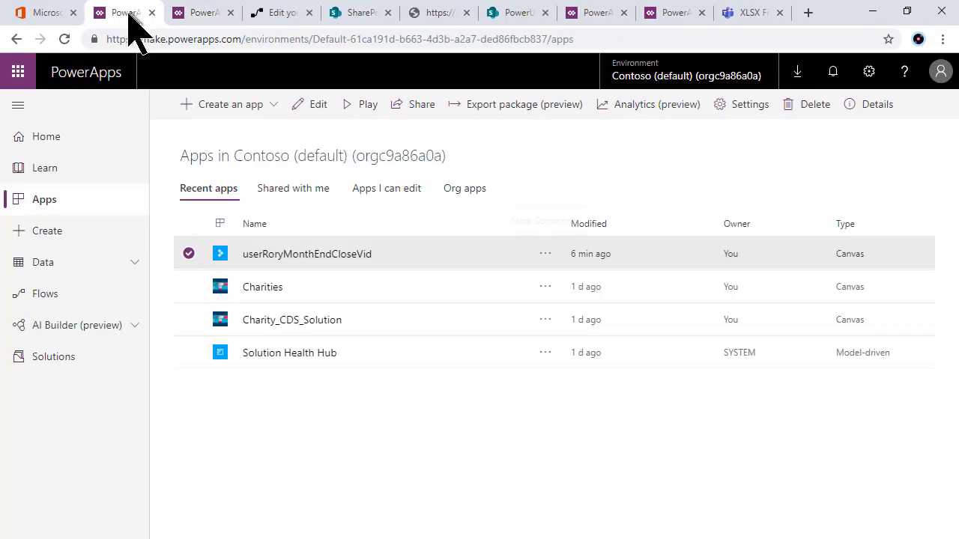
left_click(543, 255)
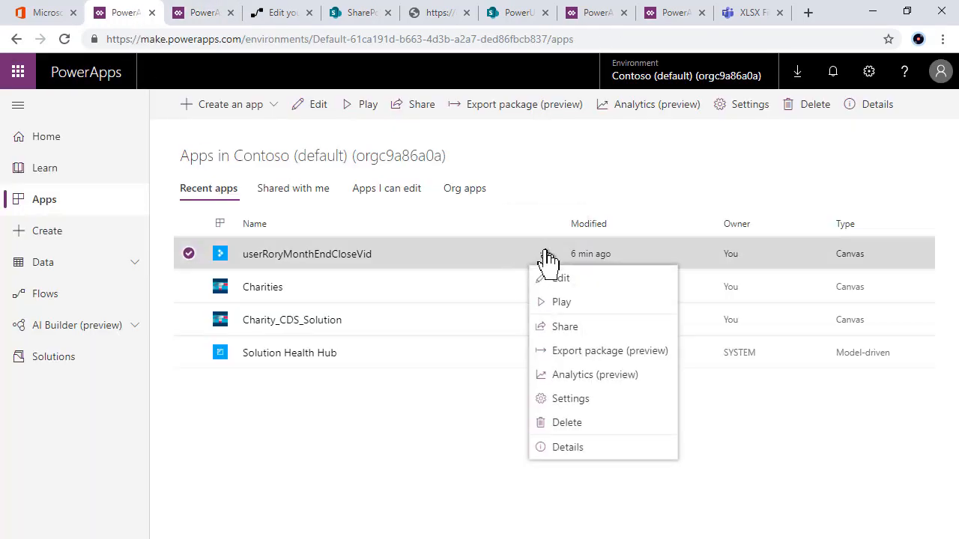
left_click(575, 448)
left_click(244, 191)
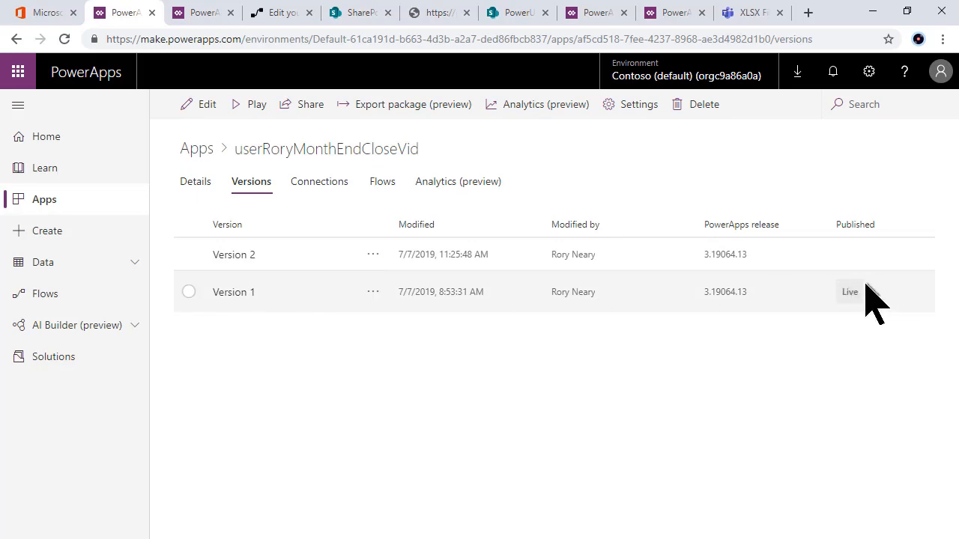
left_click(372, 256)
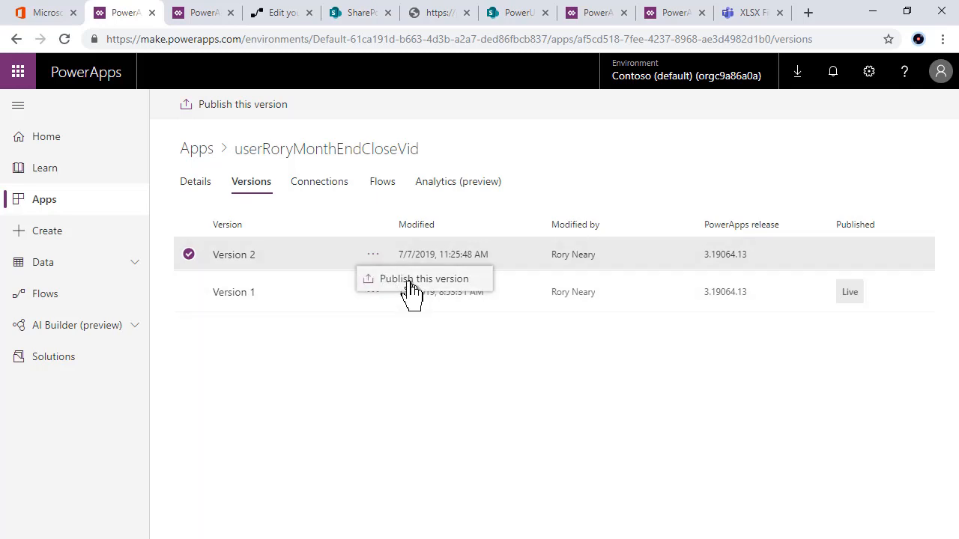
left_click(411, 284)
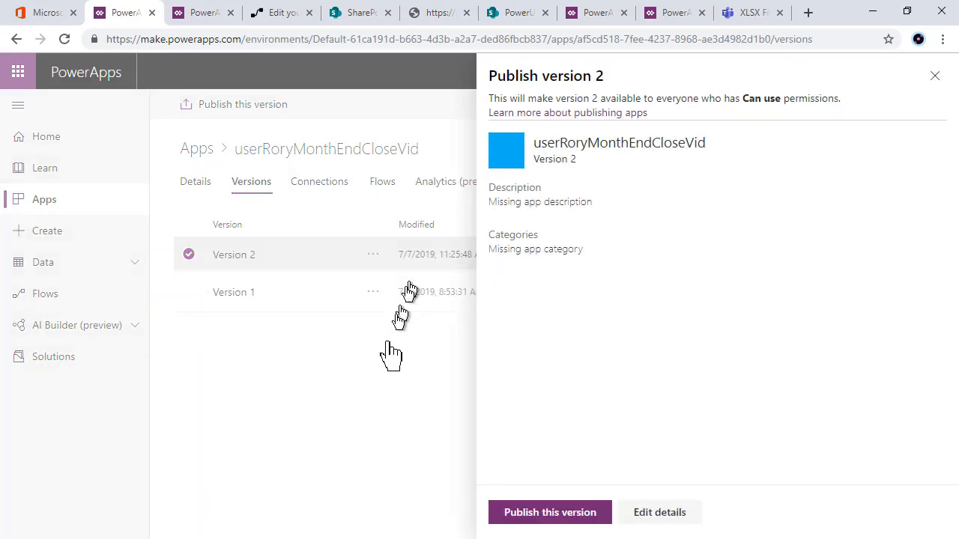
left_click(554, 519)
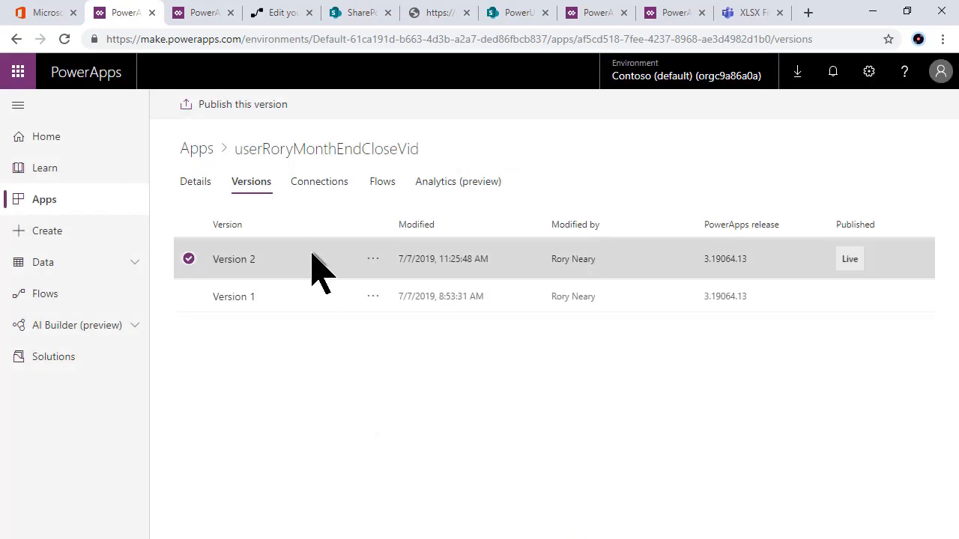
Step: Reload the running month-end app to check for the published version, and close it
left_click(194, 15)
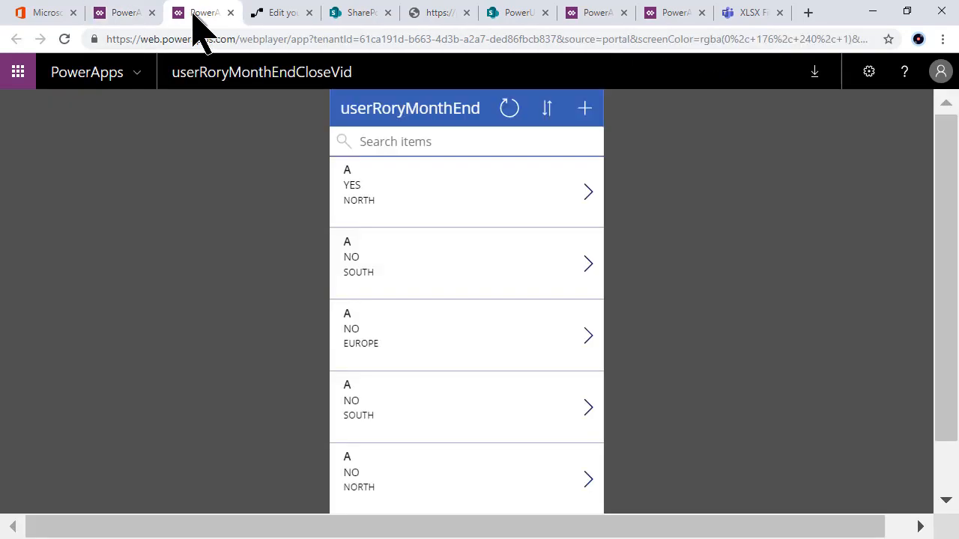
left_click(64, 39)
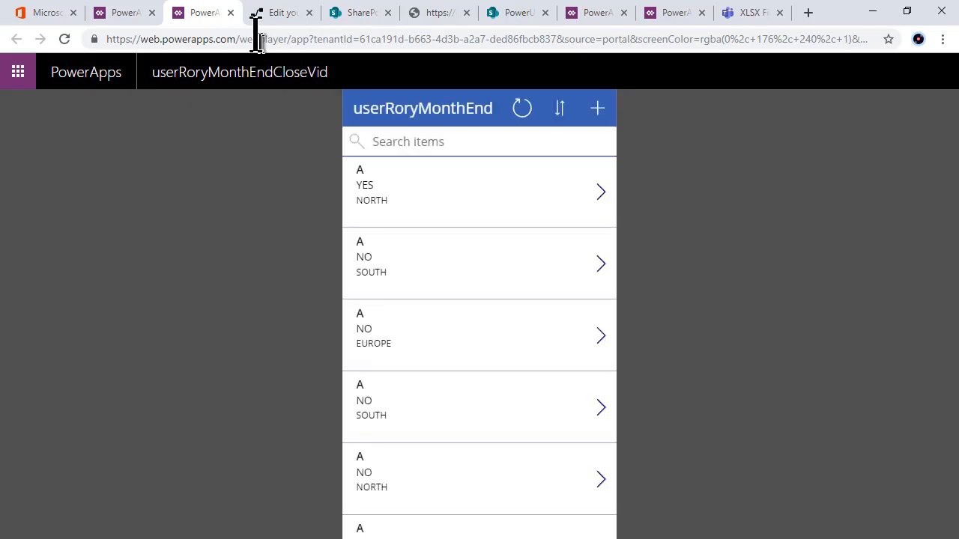
left_click(230, 12)
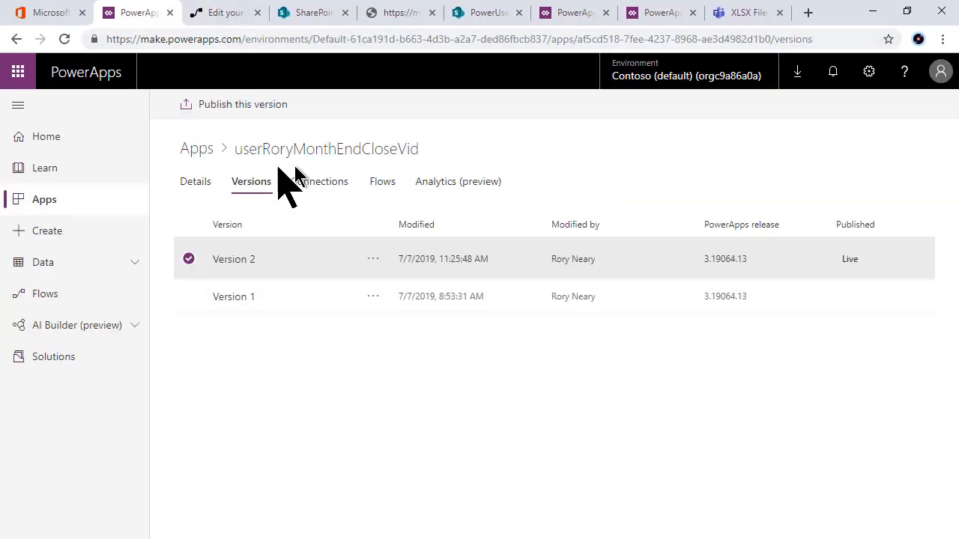
Step: Return to the PowerApps list of apps and play the user's MonthEndCloseVid app again
left_click(37, 13)
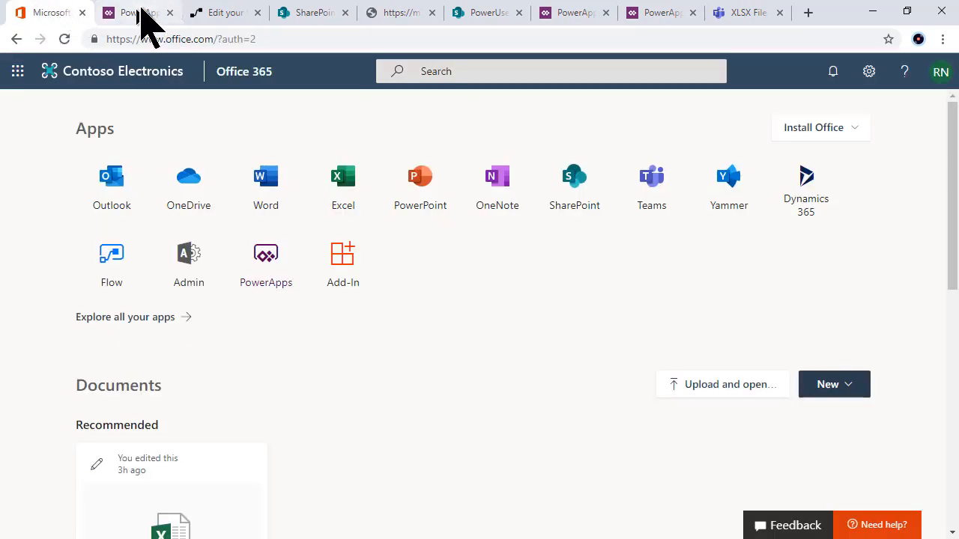
left_click(144, 13)
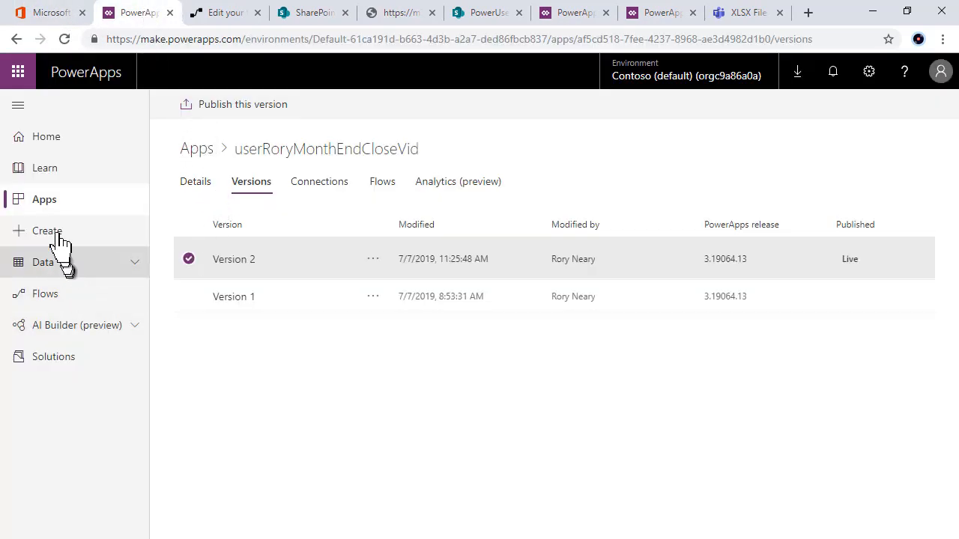
left_click(47, 200)
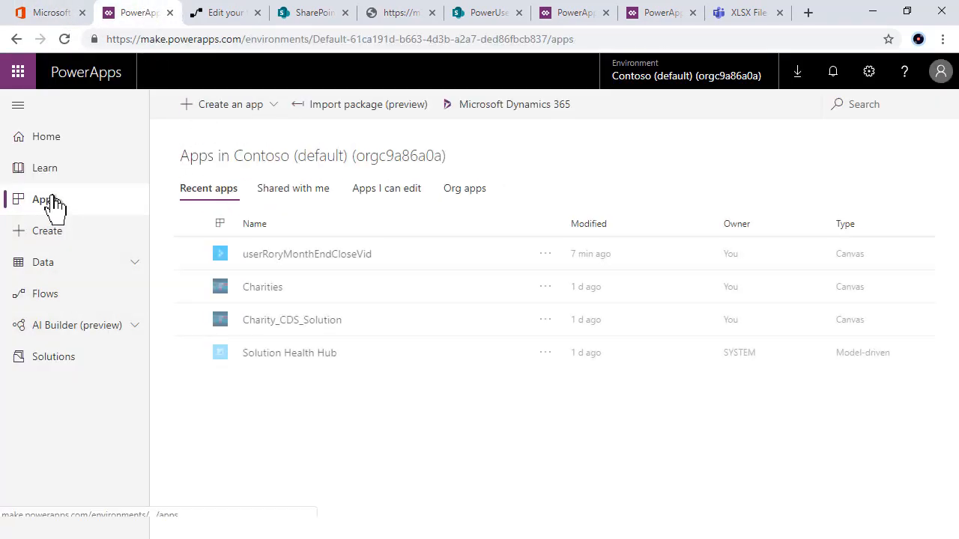
left_click(546, 255)
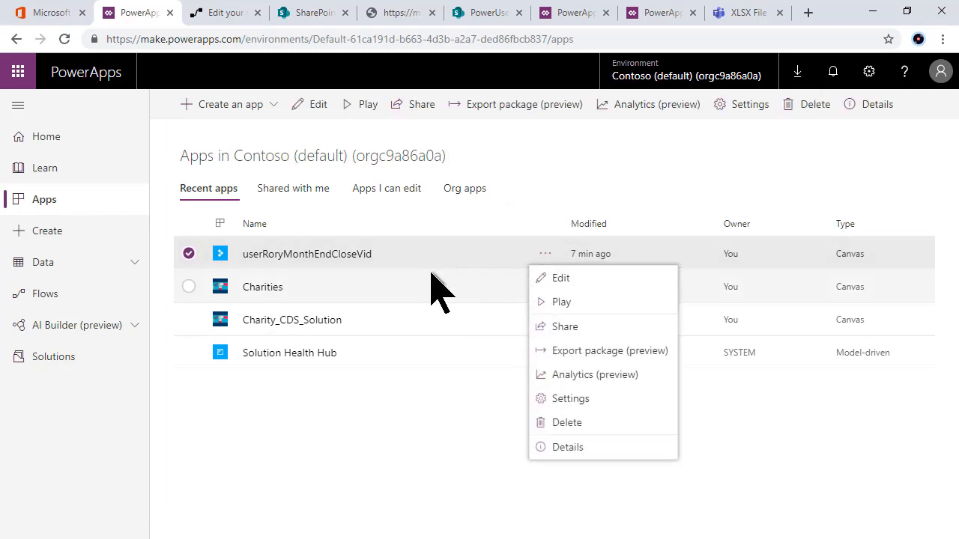
left_click(575, 307)
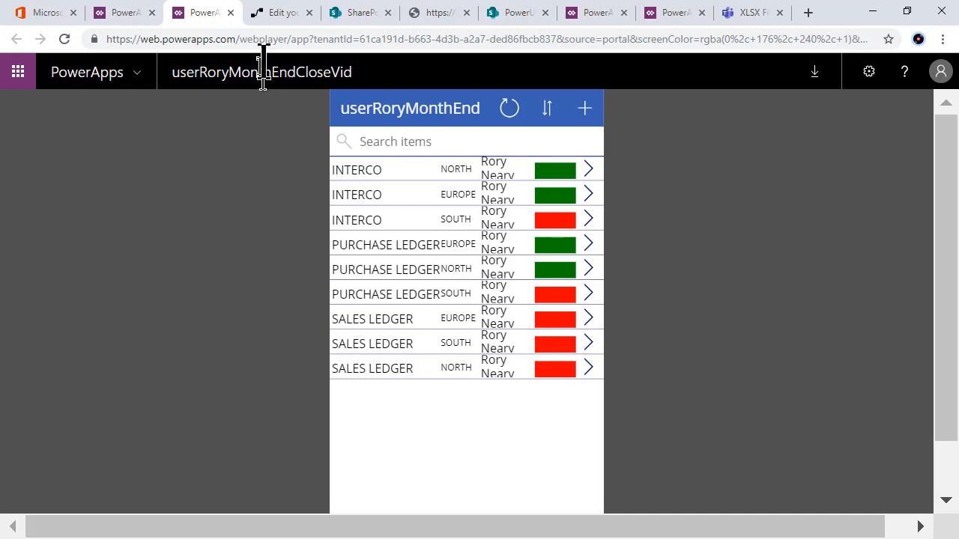
Step: Switch back to Flow and save the Accounts Close Notification flow again
left_click(285, 15)
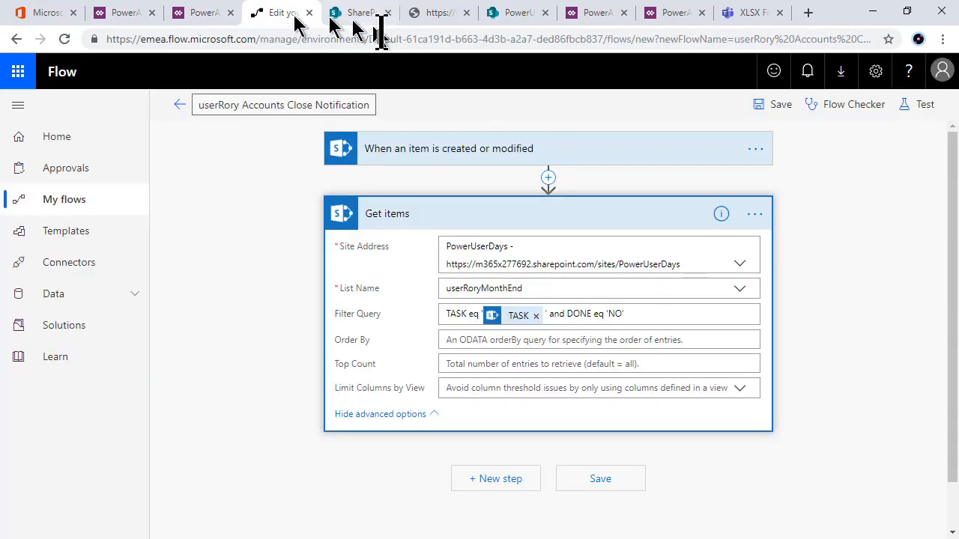
left_click(778, 105)
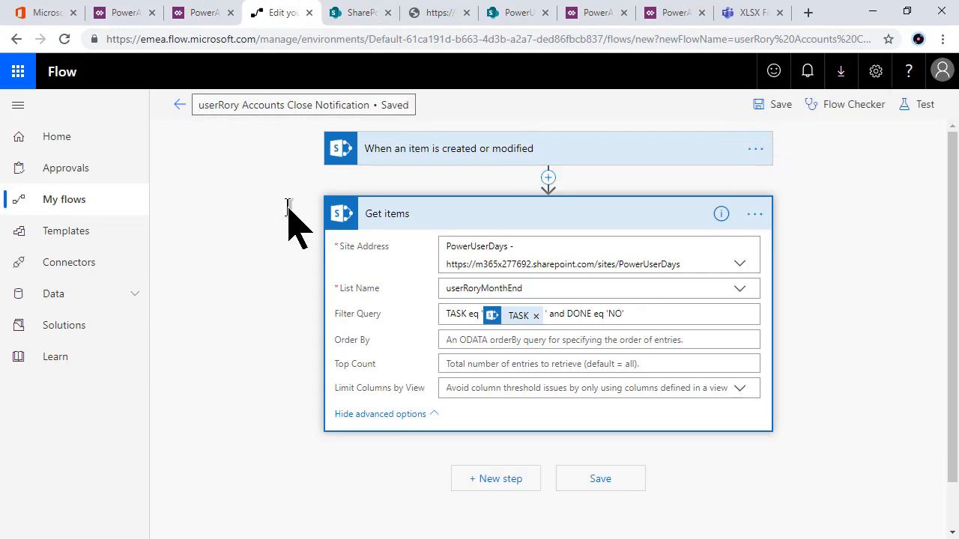
Step: Leave the flow editor and return to the details page of the Accounts Close Notification flow
left_click(234, 444)
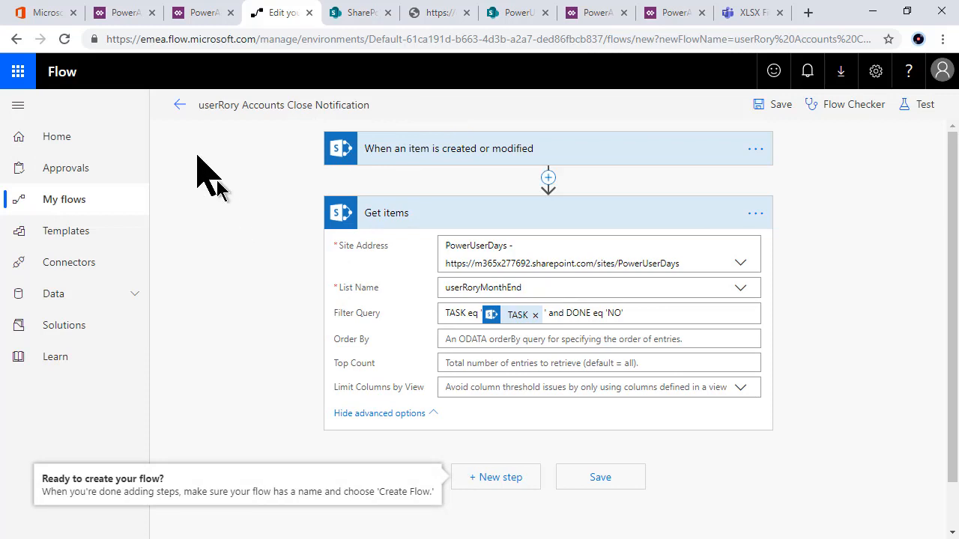
left_click(180, 109)
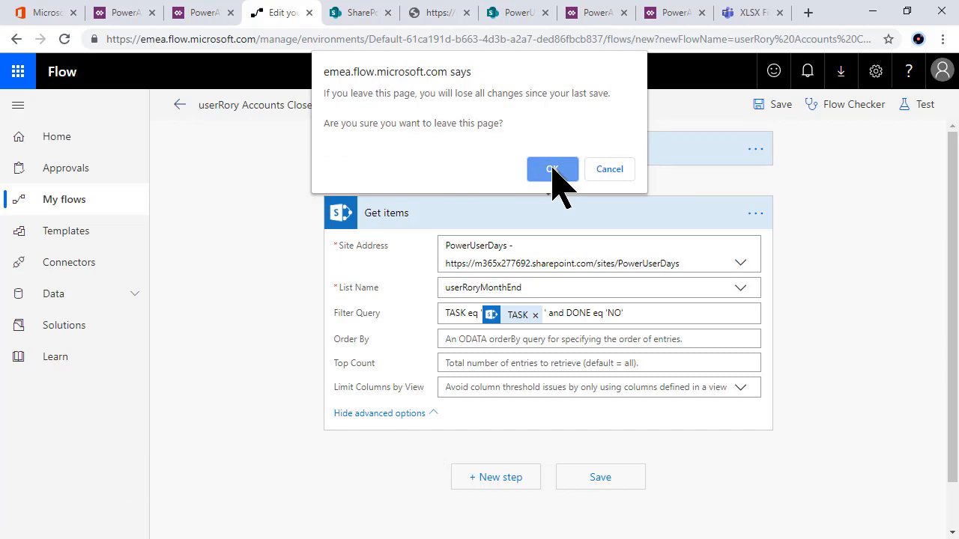
left_click(552, 169)
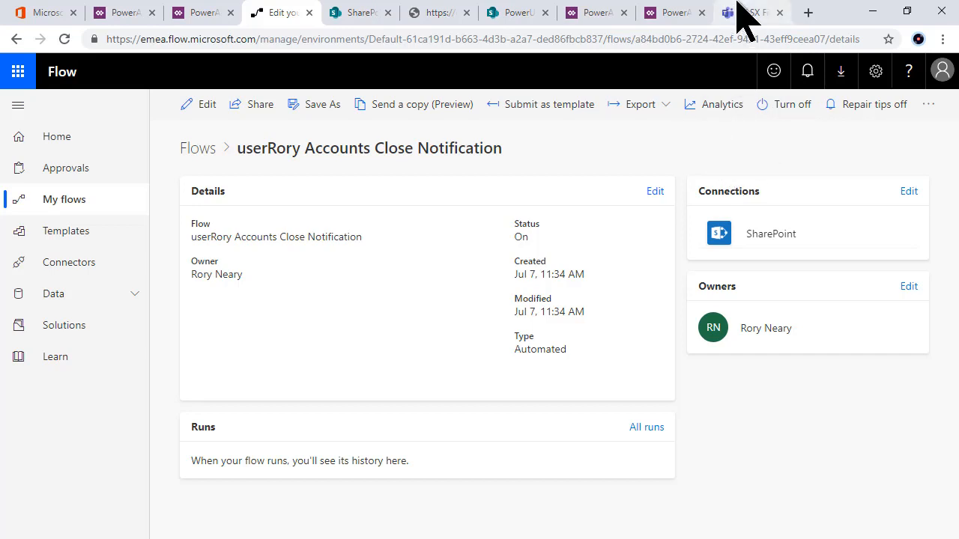
Step: Switch to the running PowerApps month-end app, set DONE to YES for the SALES LEDGER SOUTH item, and save it
left_click(669, 15)
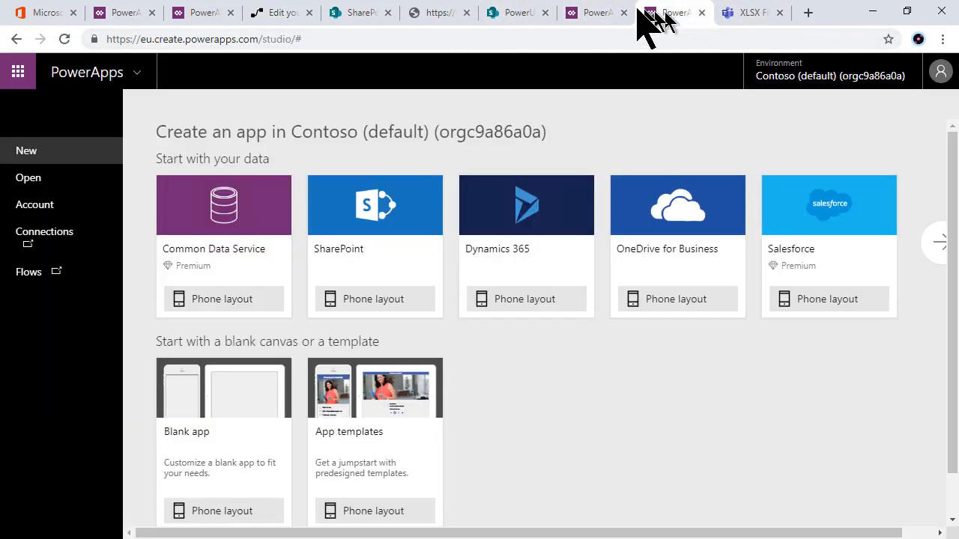
left_click(603, 15)
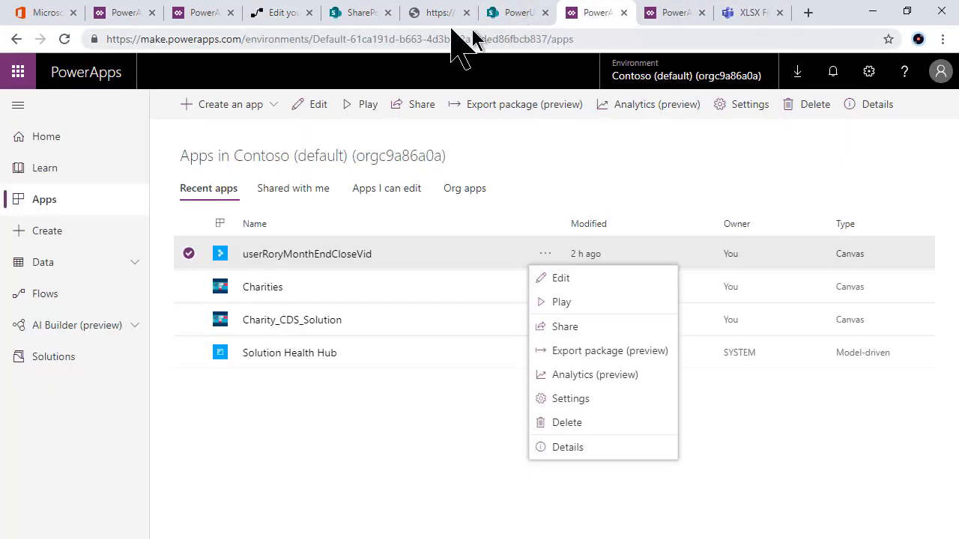
left_click(193, 16)
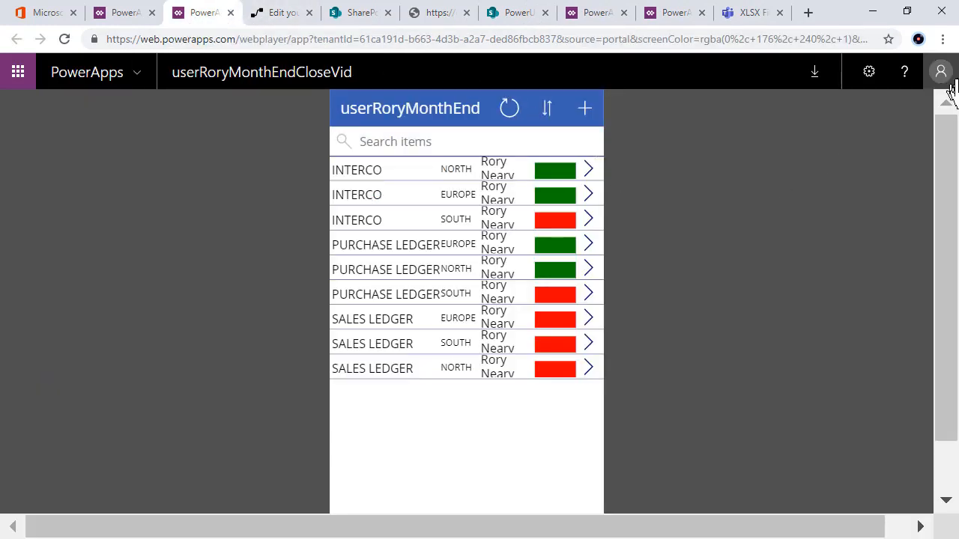
left_click(589, 348)
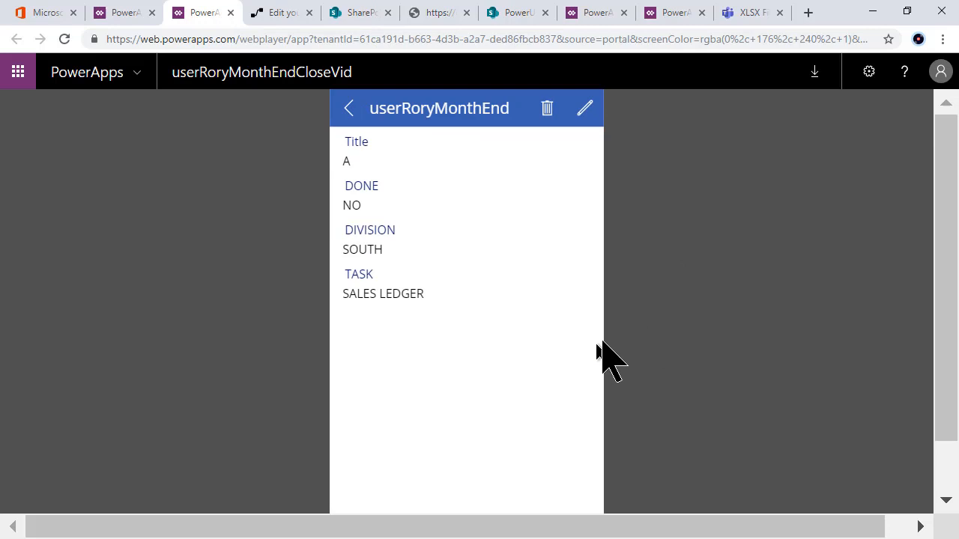
left_click(582, 113)
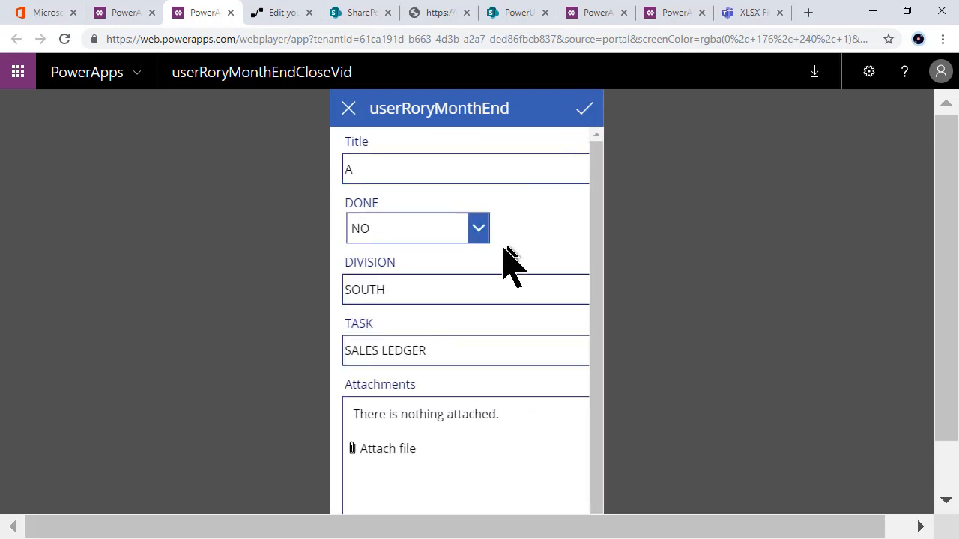
left_click(479, 229)
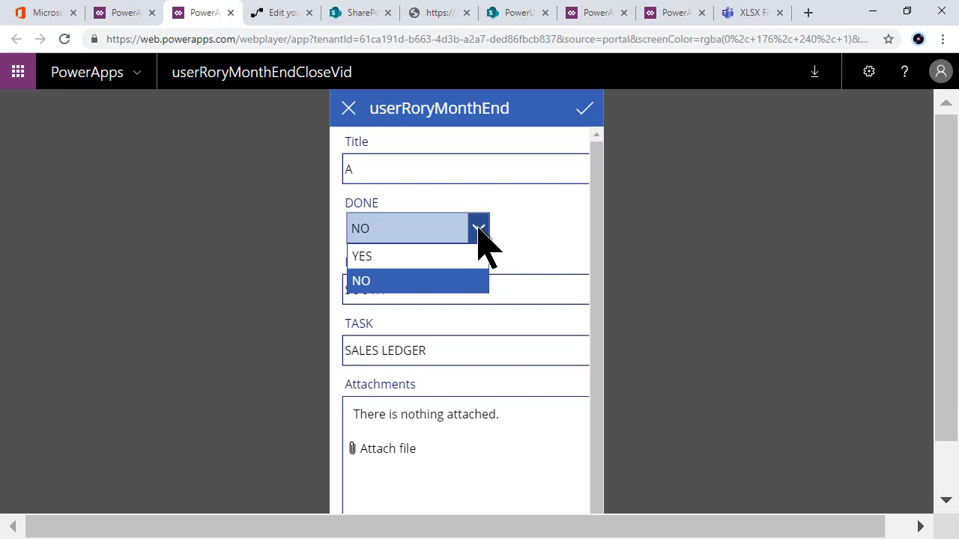
left_click(441, 259)
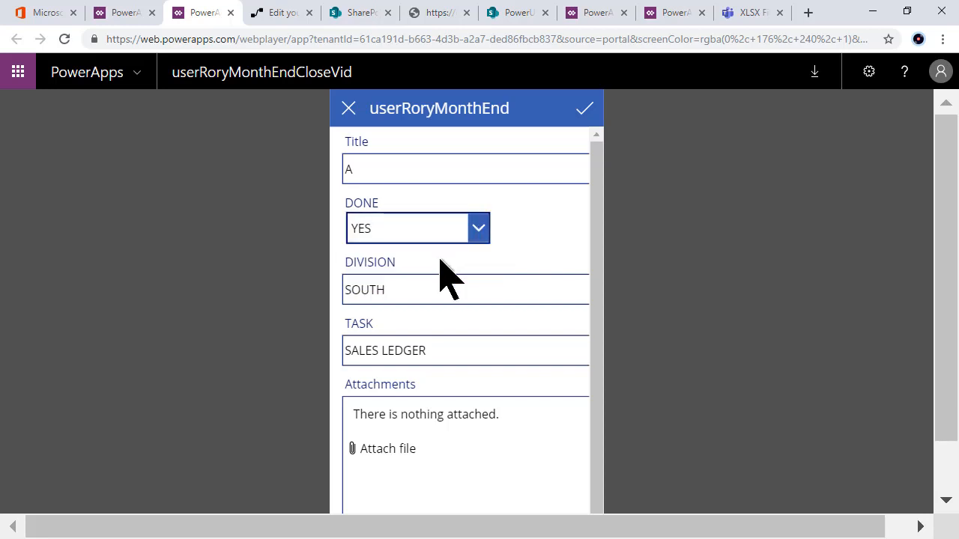
left_click(586, 116)
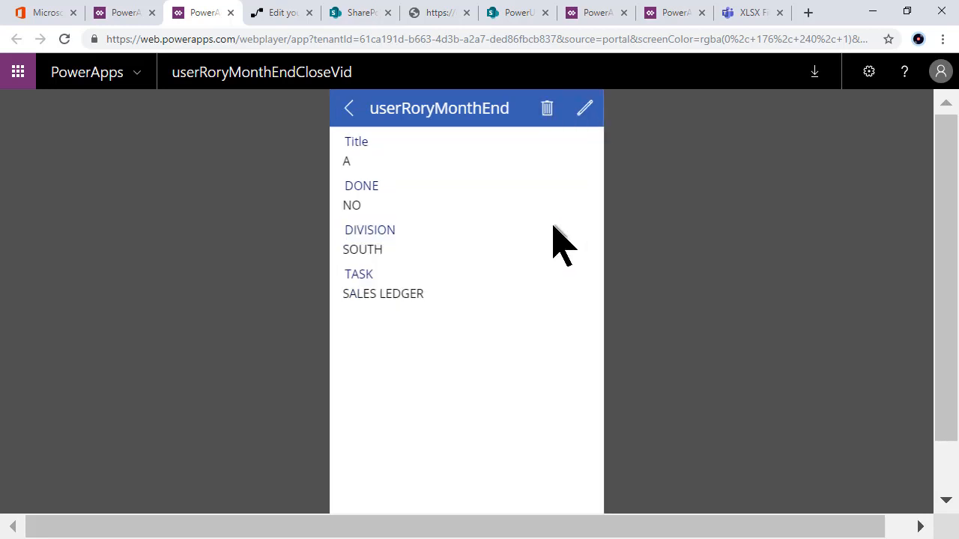
left_click(350, 114)
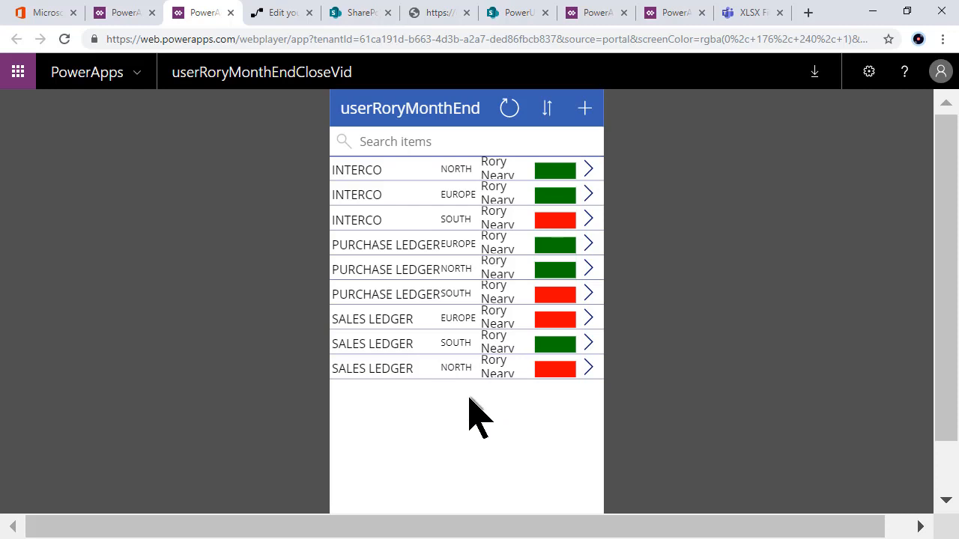
Step: Switch back to Flow and reload the flow's details page to check its run history
left_click(273, 15)
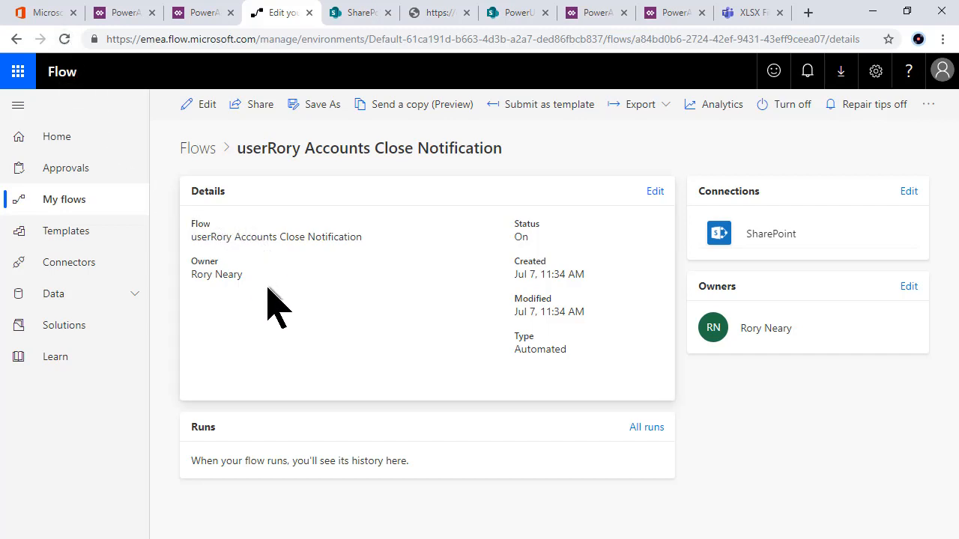
left_click(65, 39)
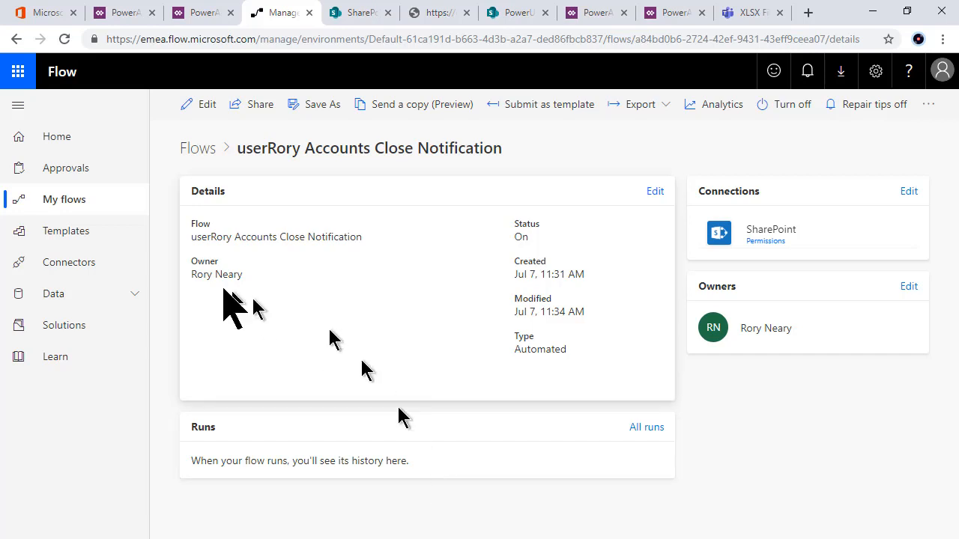
Step: Open the flow for editing and rename the Get items action as Get filtered items
left_click(209, 108)
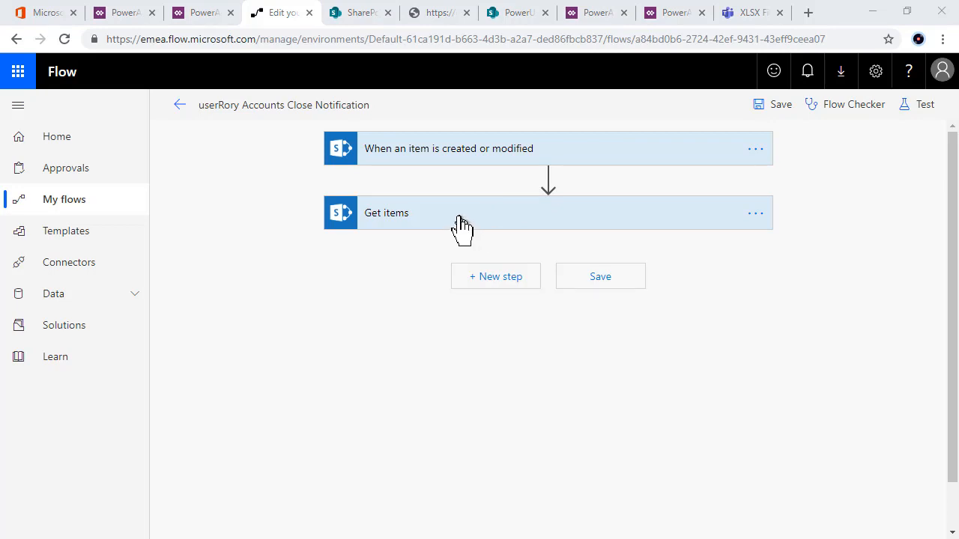
left_click(754, 218)
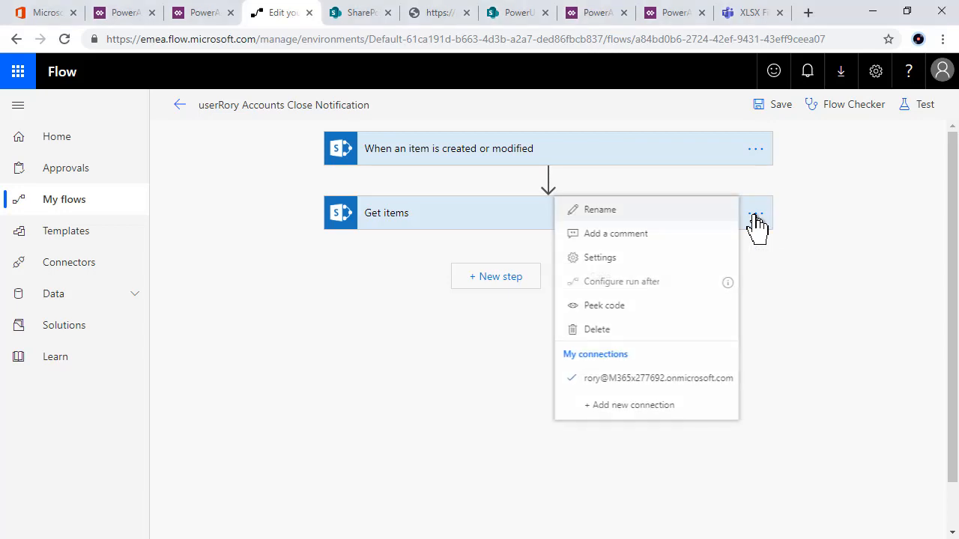
left_click(596, 213)
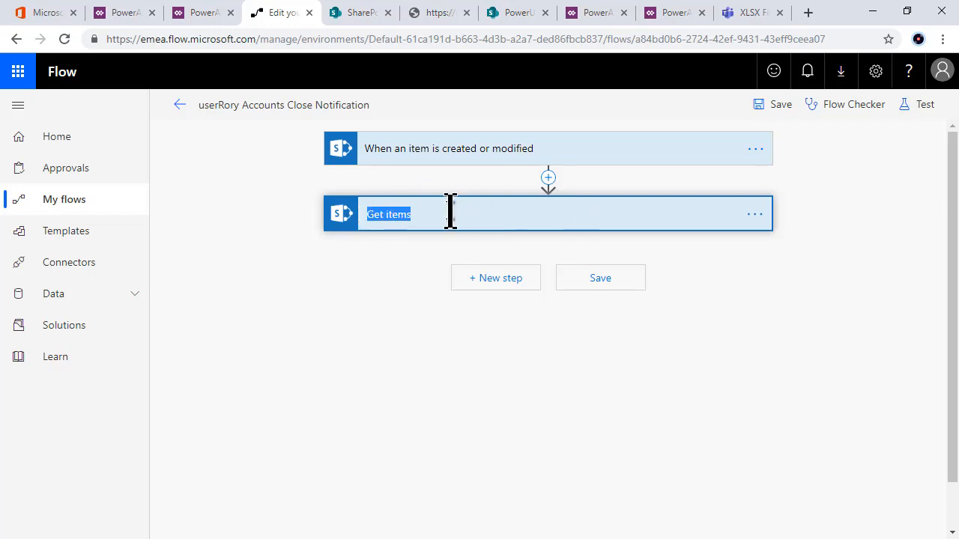
left_click(413, 214)
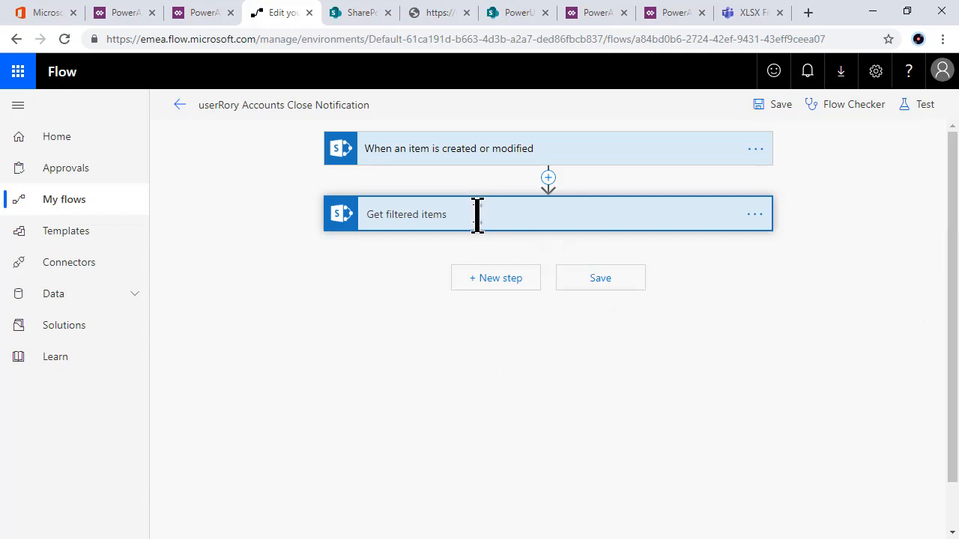
Step: Add a Data Operations Compose action after the Get filtered items action
left_click(498, 279)
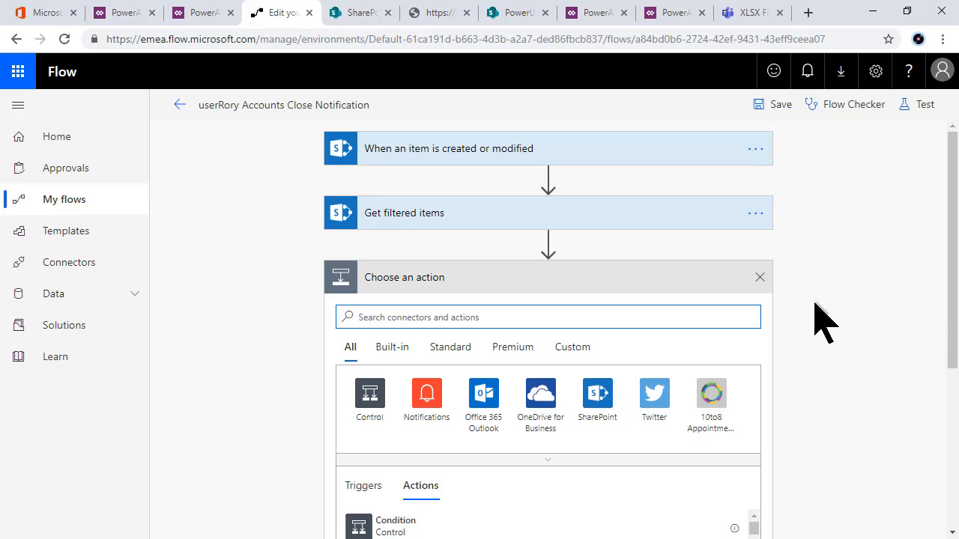
type("comp")
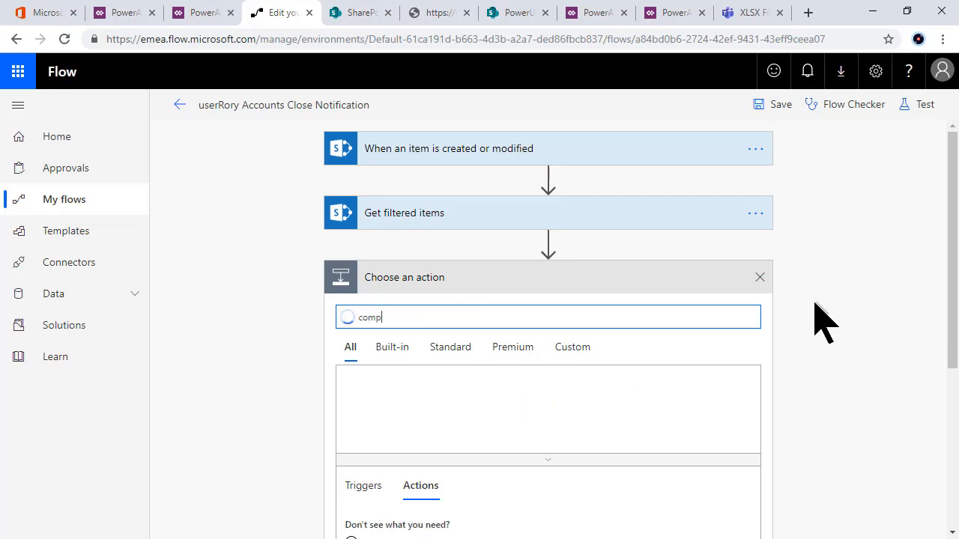
type("ose")
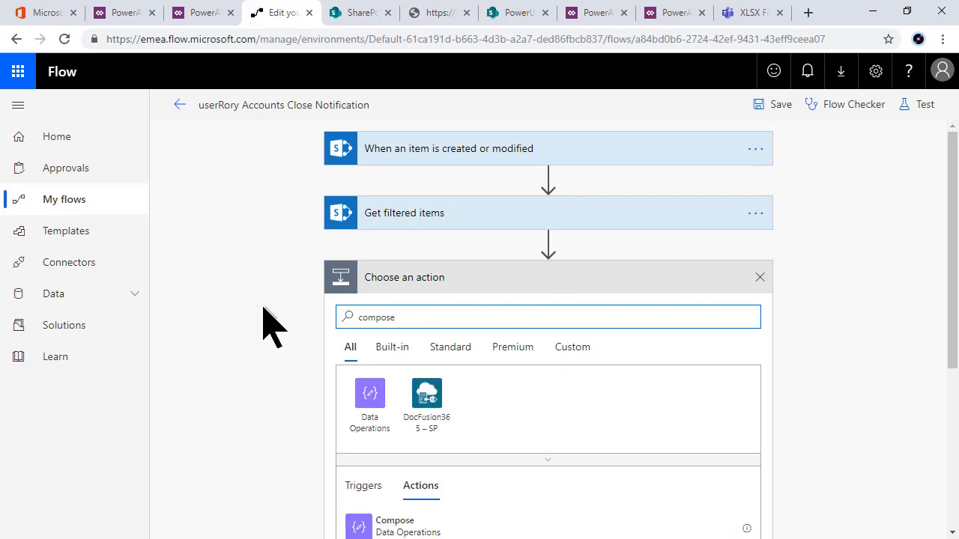
scroll(269, 326, "down", 2)
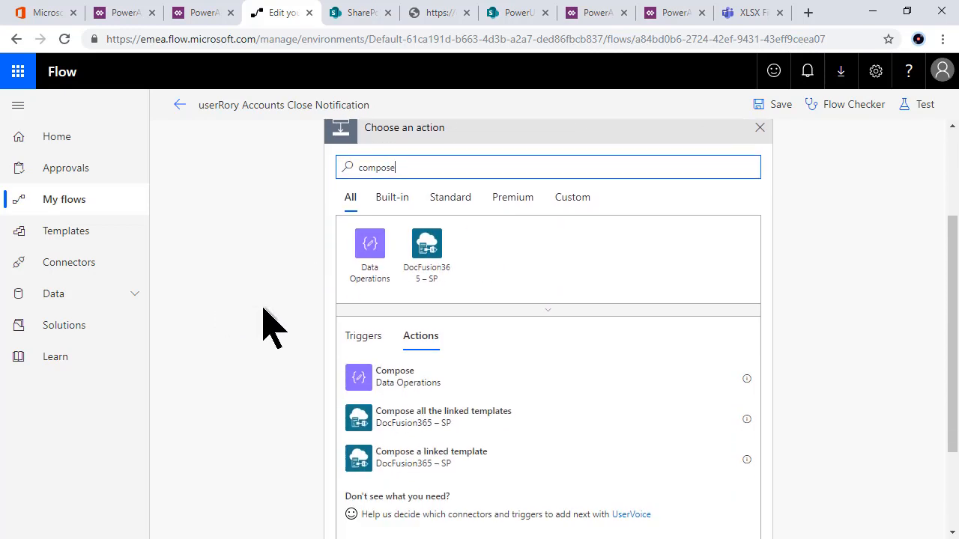
left_click(424, 379)
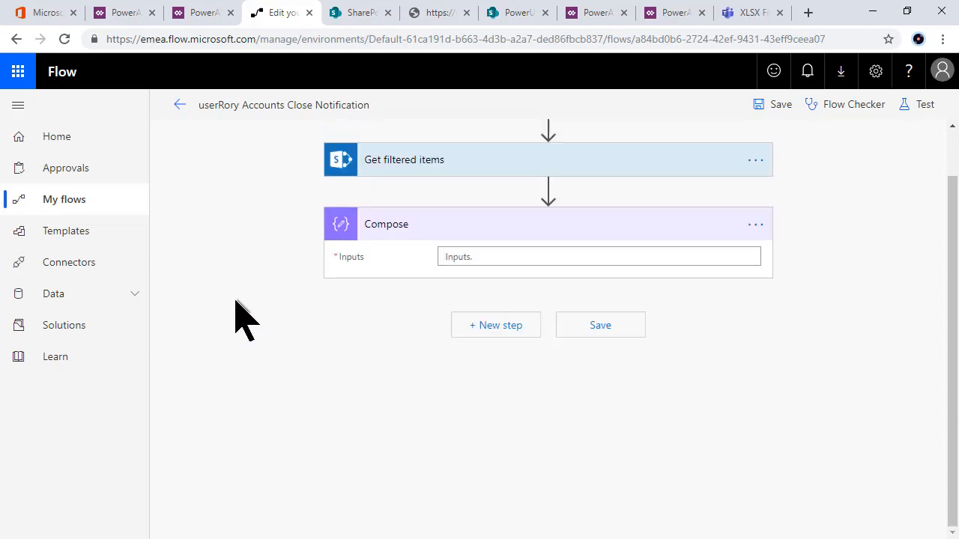
Step: Insert the DONE dynamic content from Get filtered items as the Compose action's input
left_click(515, 257)
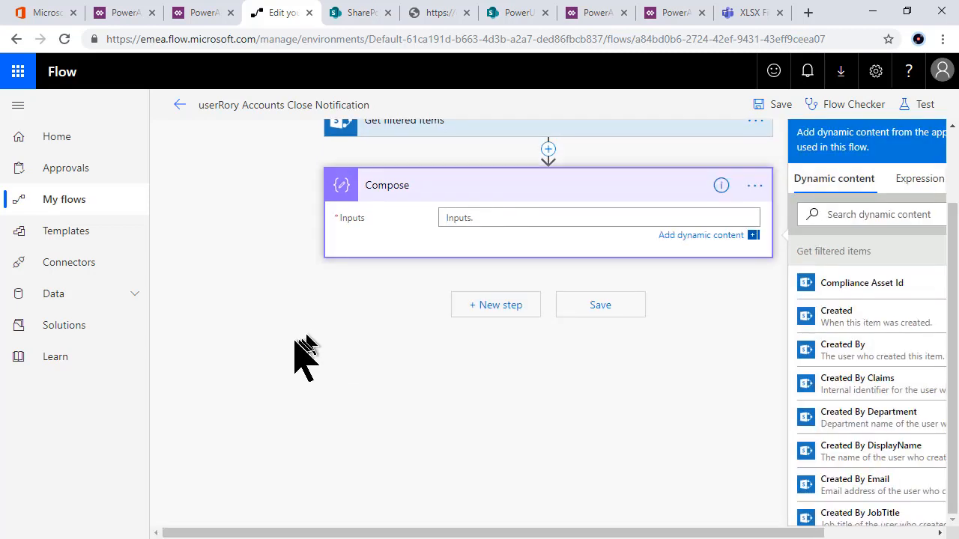
left_click(924, 533)
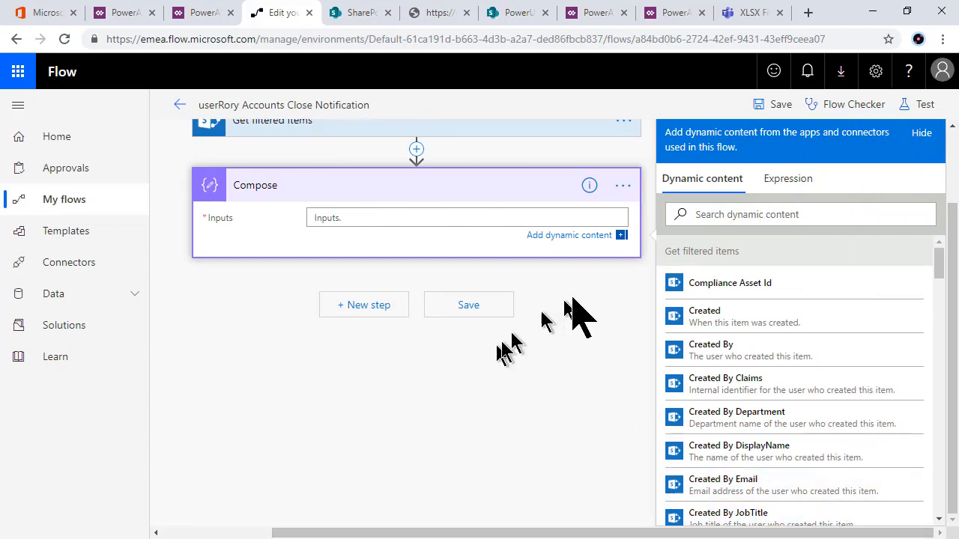
left_click(781, 187)
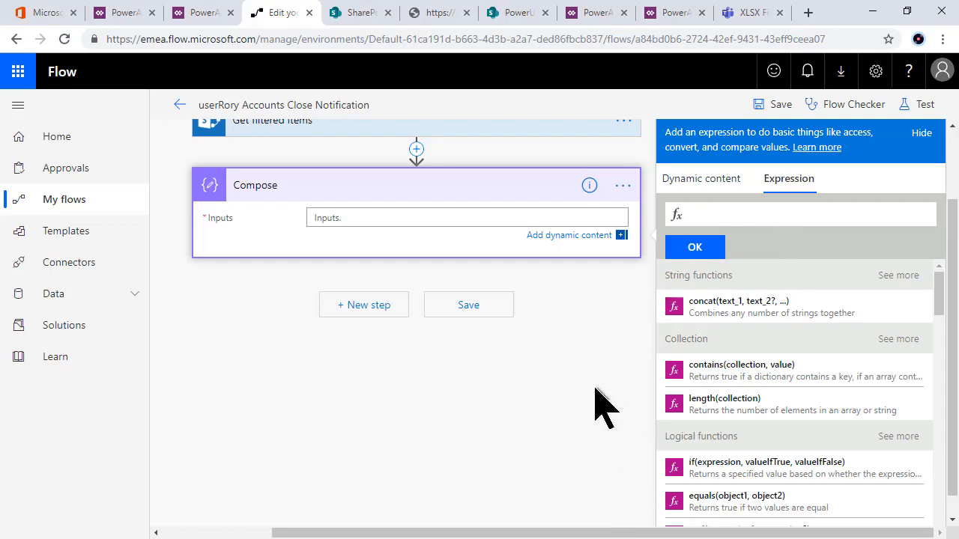
scroll(604, 409, "up", 1)
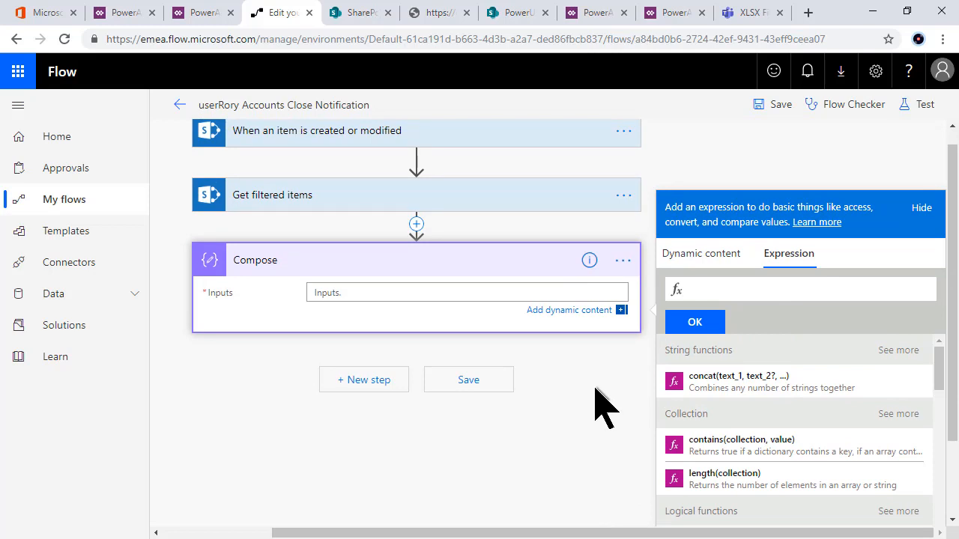
left_click(707, 258)
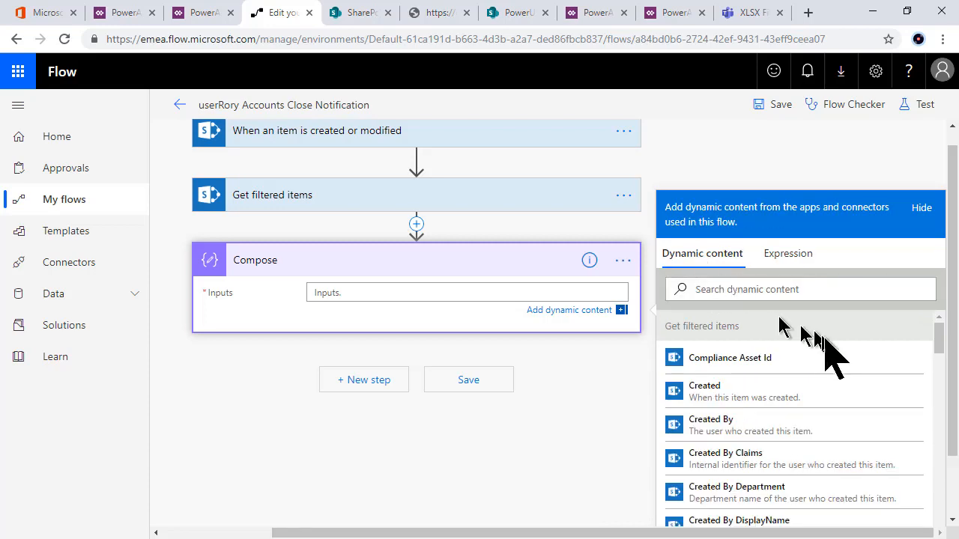
scroll(824, 350, "down", 2)
scroll(824, 350, "up", 2)
scroll(825, 339, "down", 5)
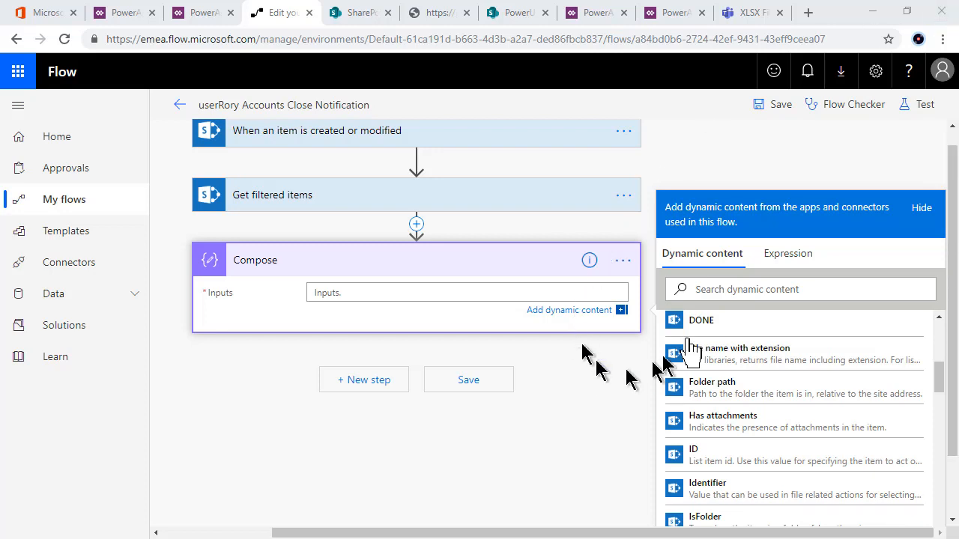
left_click(700, 326)
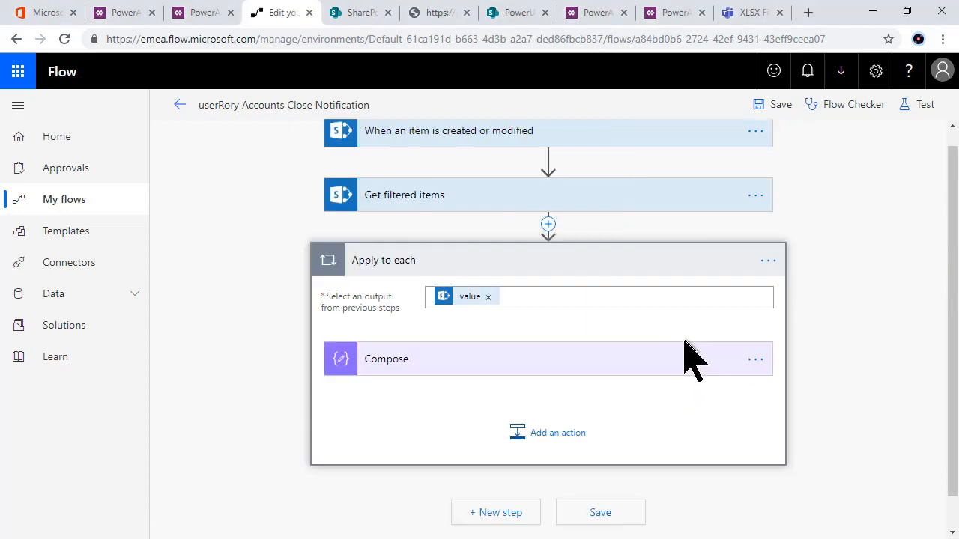
Step: Delete the Compose action and the Apply to each loop around it from the flow
left_click(754, 359)
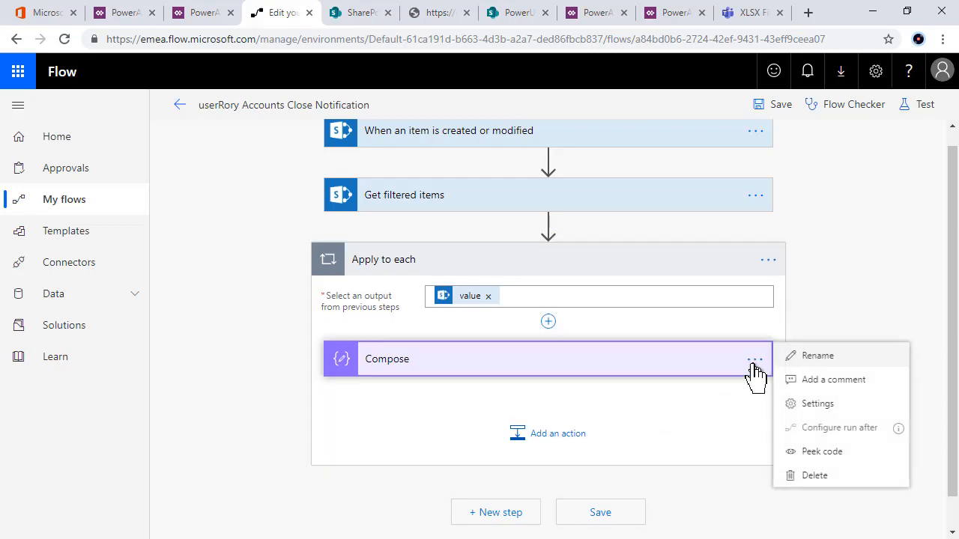
left_click(815, 480)
left_click(552, 140)
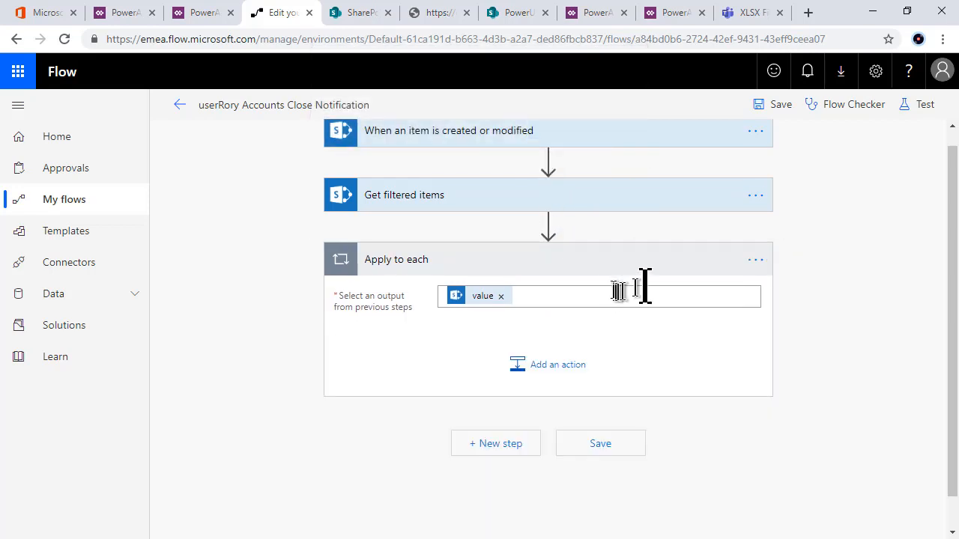
left_click(754, 260)
left_click(814, 377)
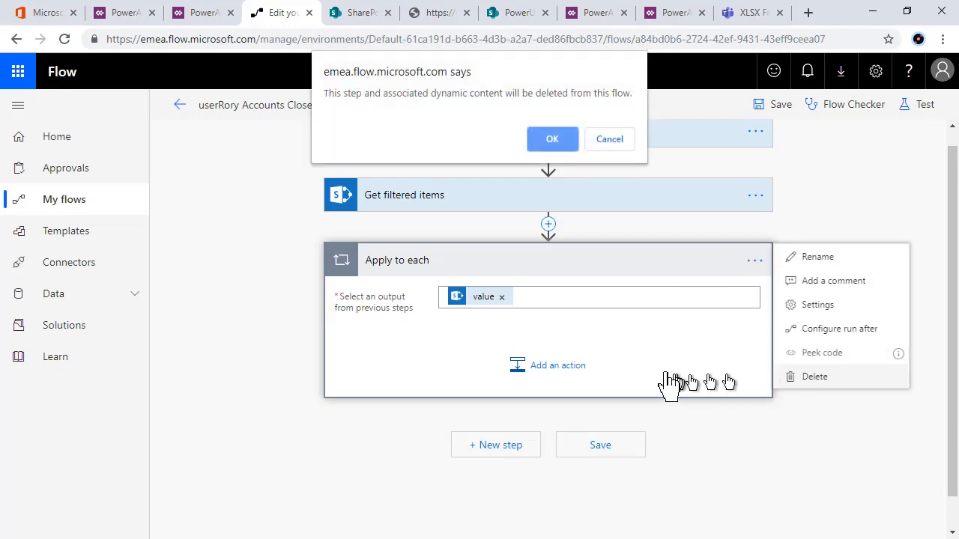
left_click(554, 142)
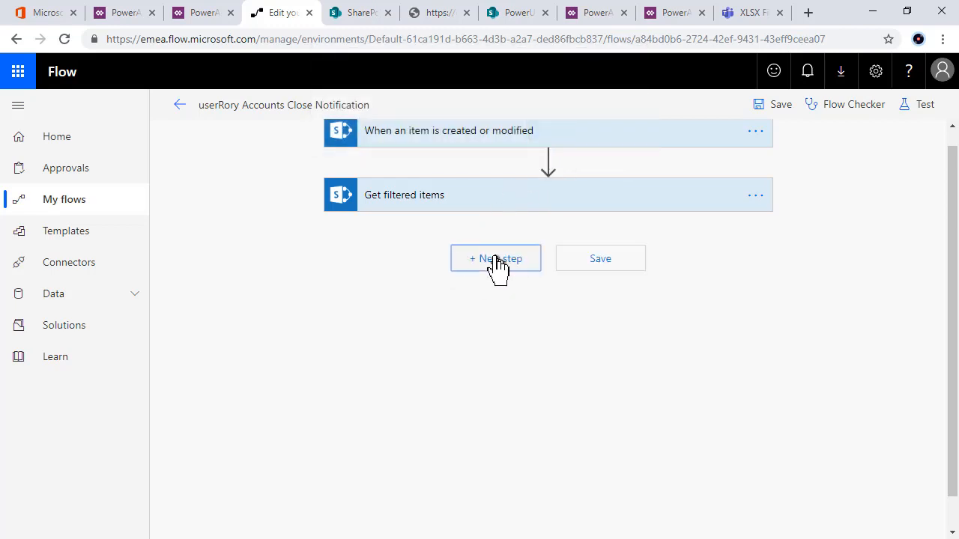
Step: Add a new Data Operations Compose action below Get filtered items
left_click(497, 264)
type("comp")
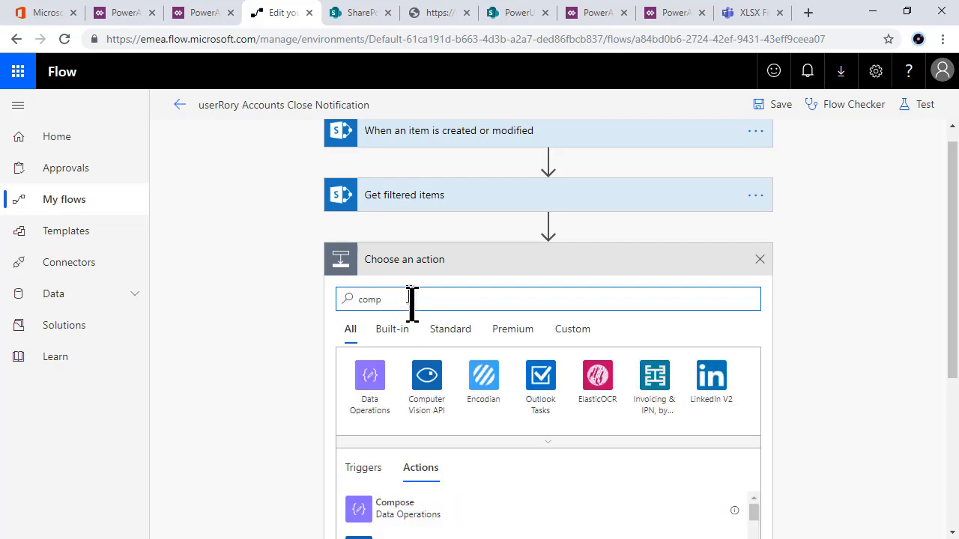
left_click(360, 399)
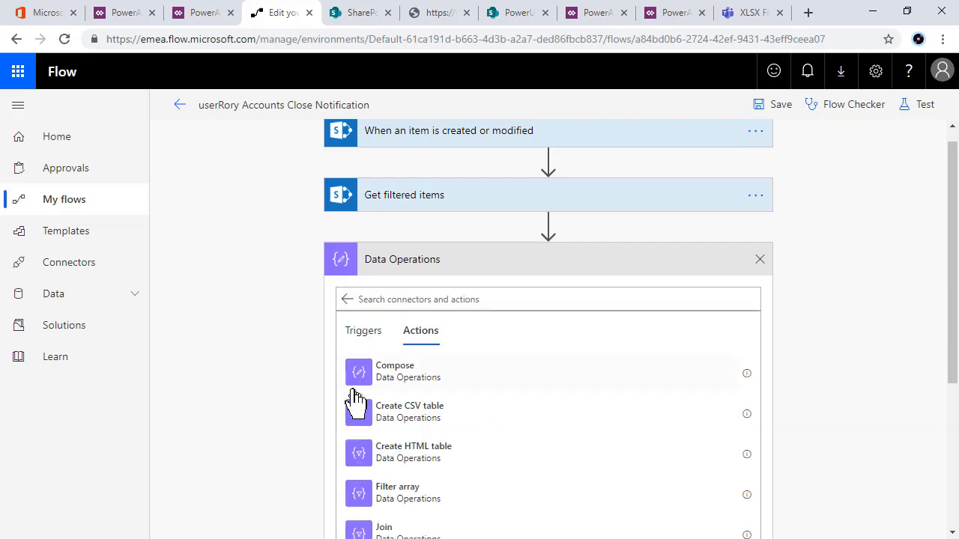
left_click(426, 375)
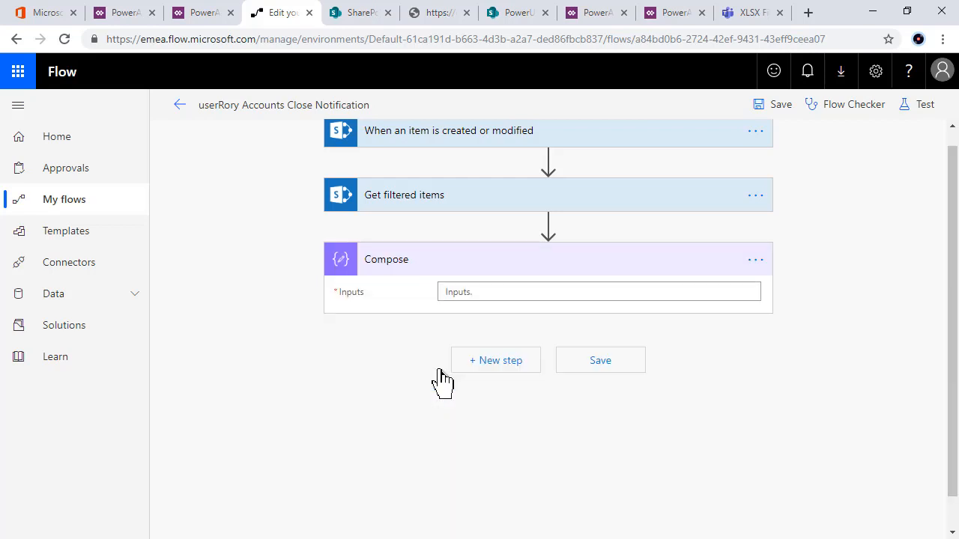
Step: Start an expression for the Compose action's Inputs with a length function nested in an integer conversion: int(length())
left_click(494, 292)
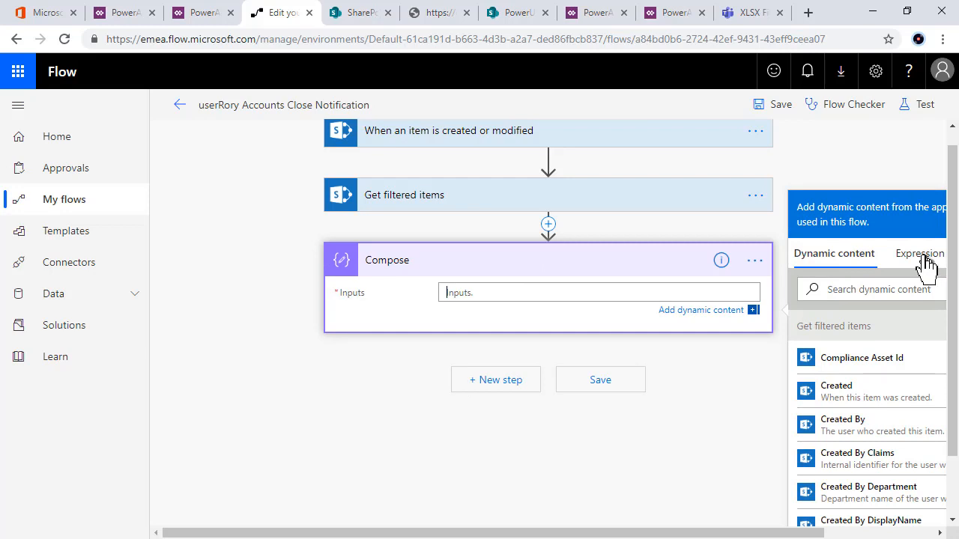
left_click(921, 255)
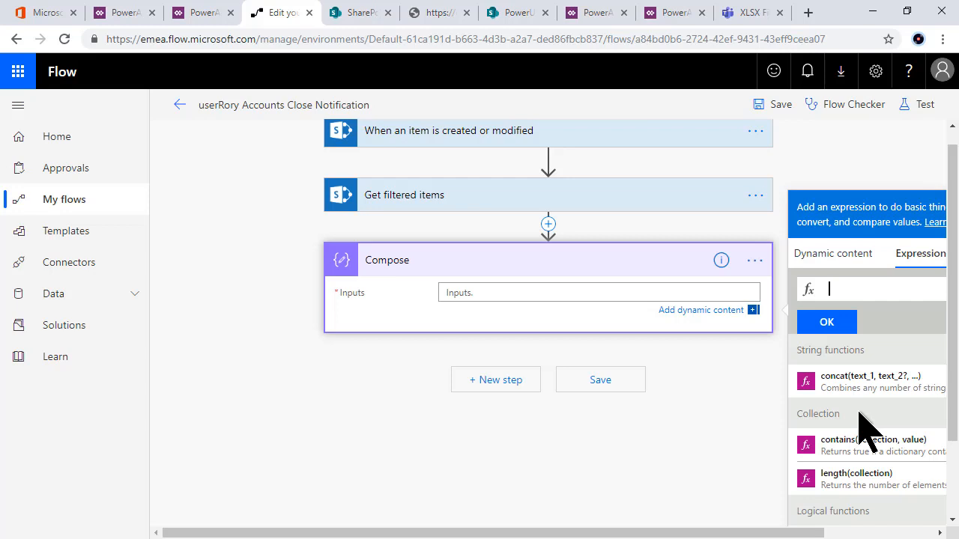
type("int")
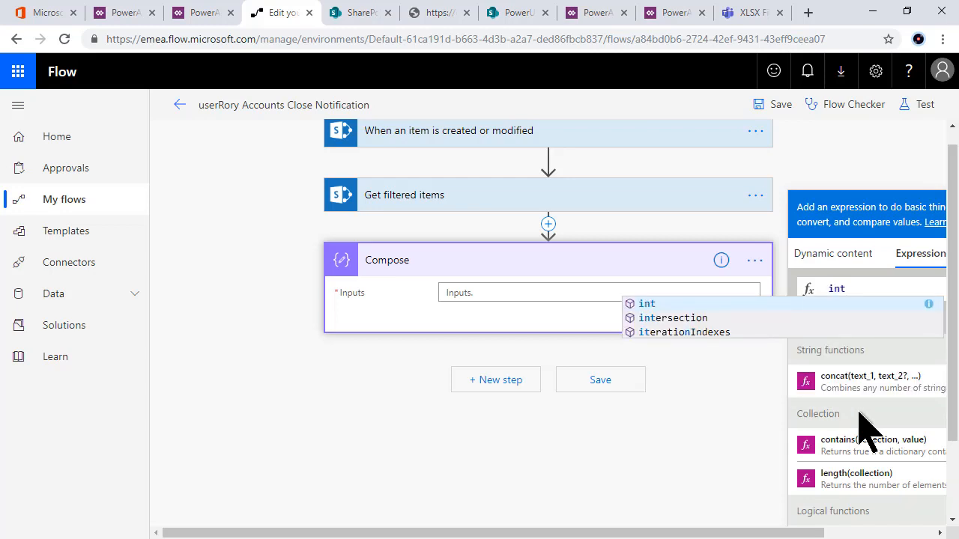
type("(")
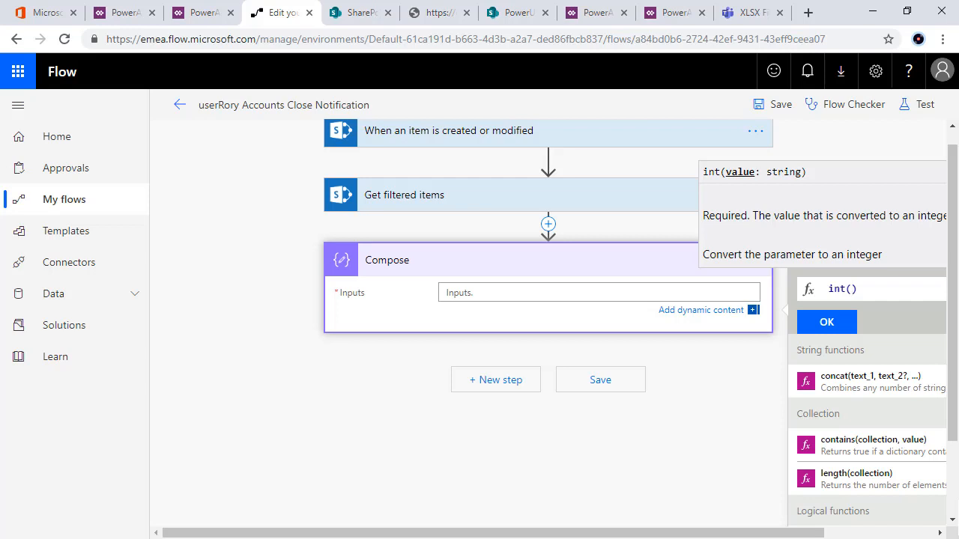
type("len")
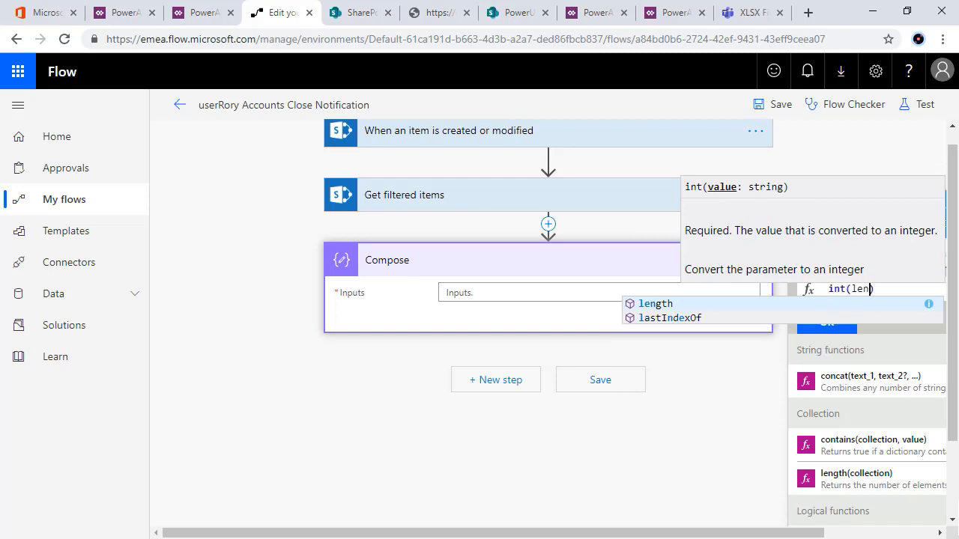
key("Return")
type("(")
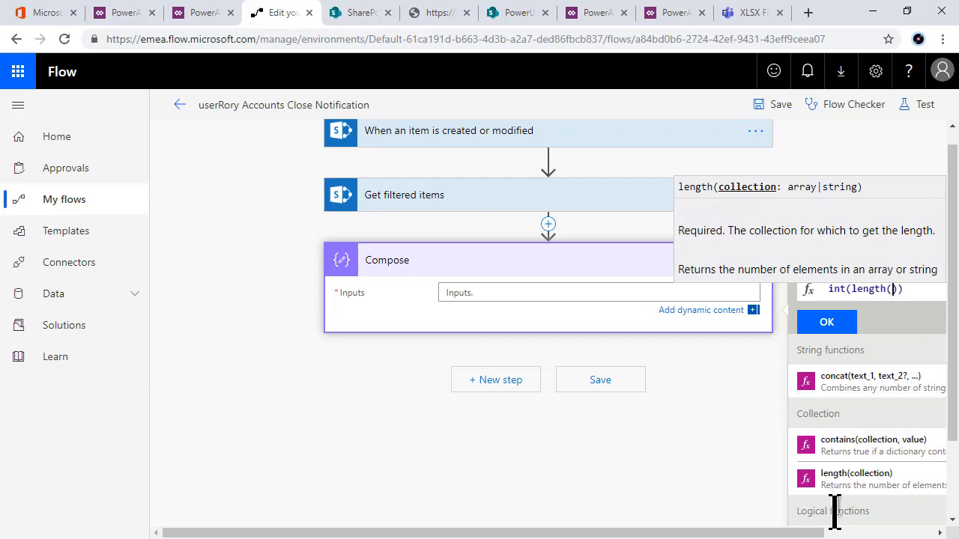
Step: Nest body('Get_filtered_items') inside the length function of the Compose expression
left_click_drag(827, 535, 937, 535)
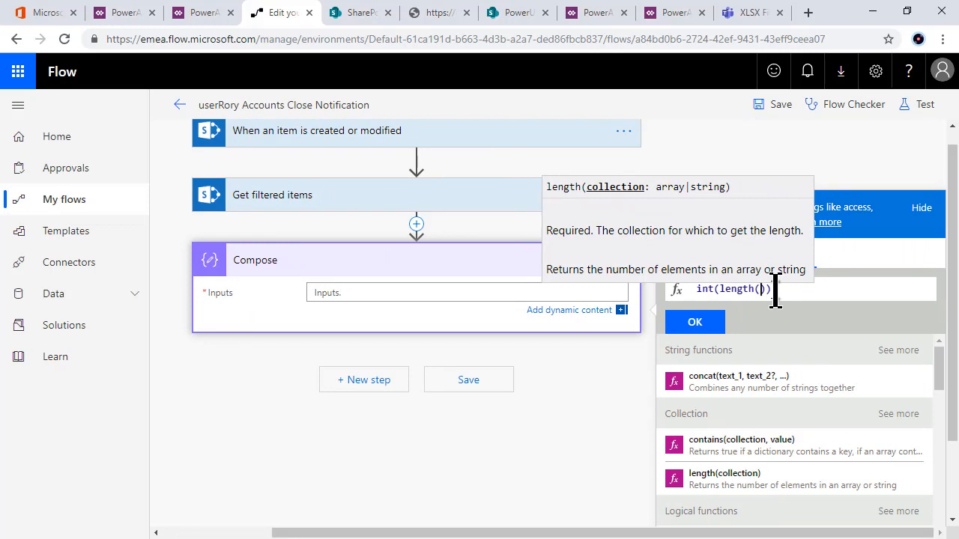
type("bod")
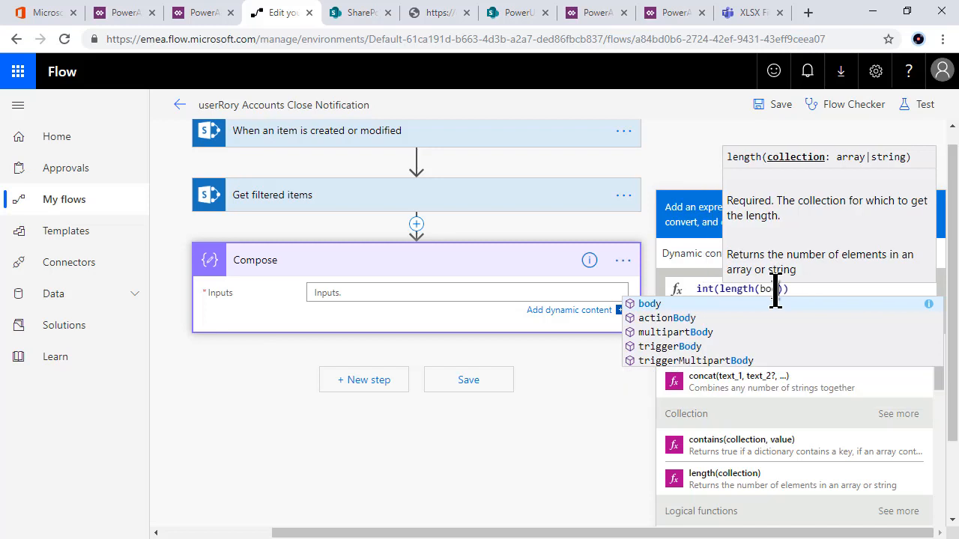
type("y")
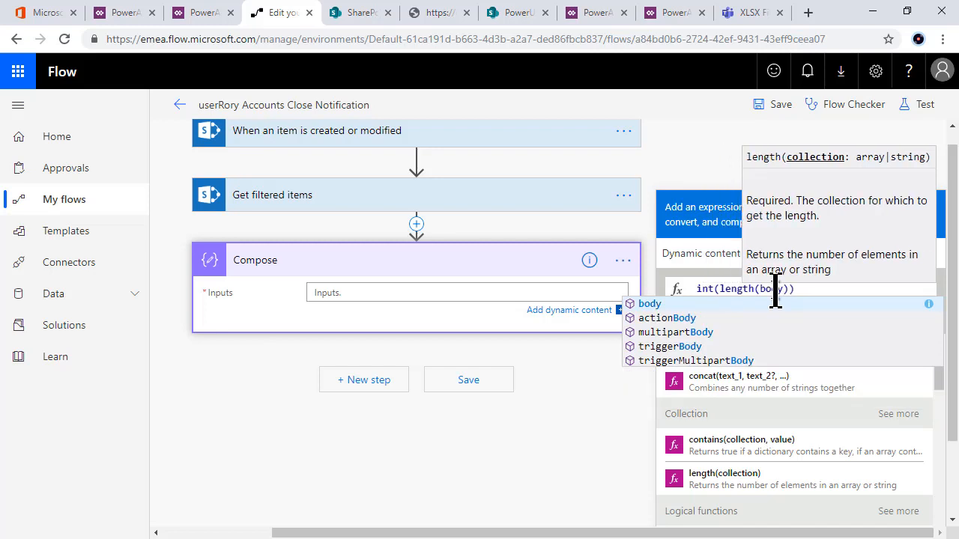
type("(")
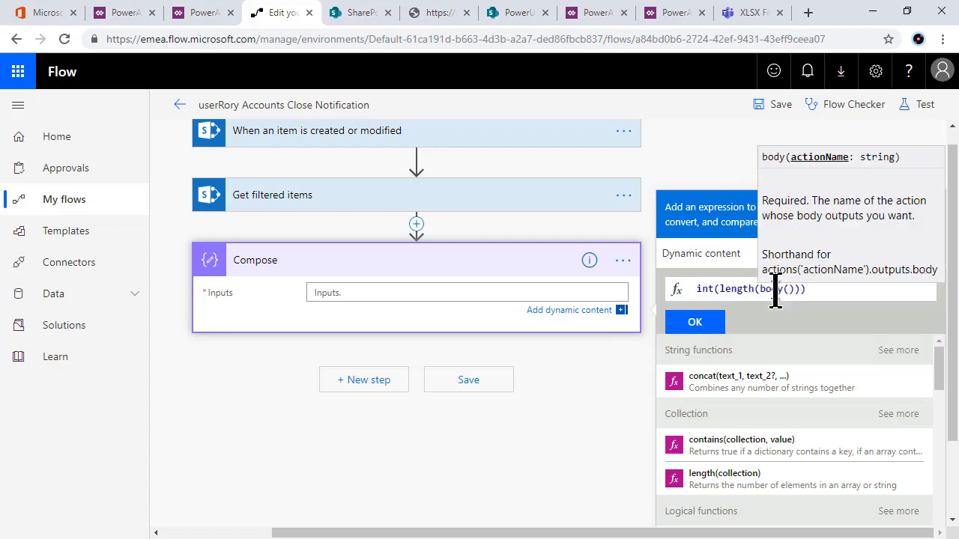
type("'Get_Fil")
key("BackSpace")
key("BackSpace")
key("BackSpace")
type("filtered_items")
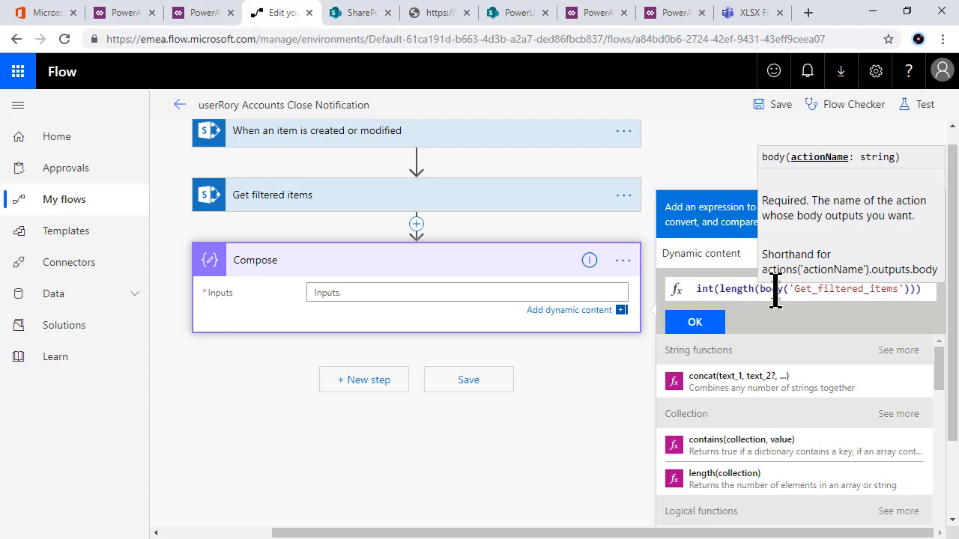
key("Right")
key("Right")
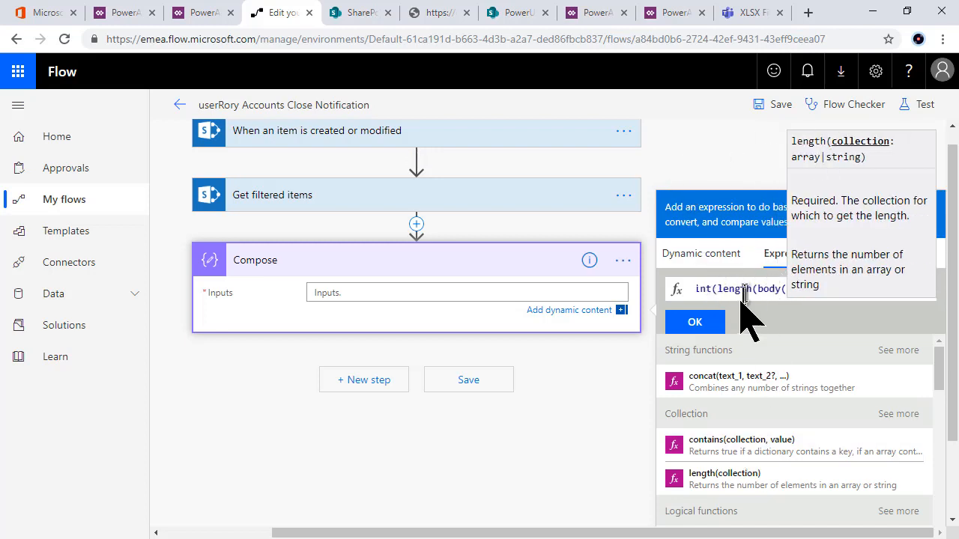
Step: Append ?['value'] after the body('Get_filtered_items') call and insert the complete expression as the Compose action's input
left_click_drag(741, 290, 851, 286)
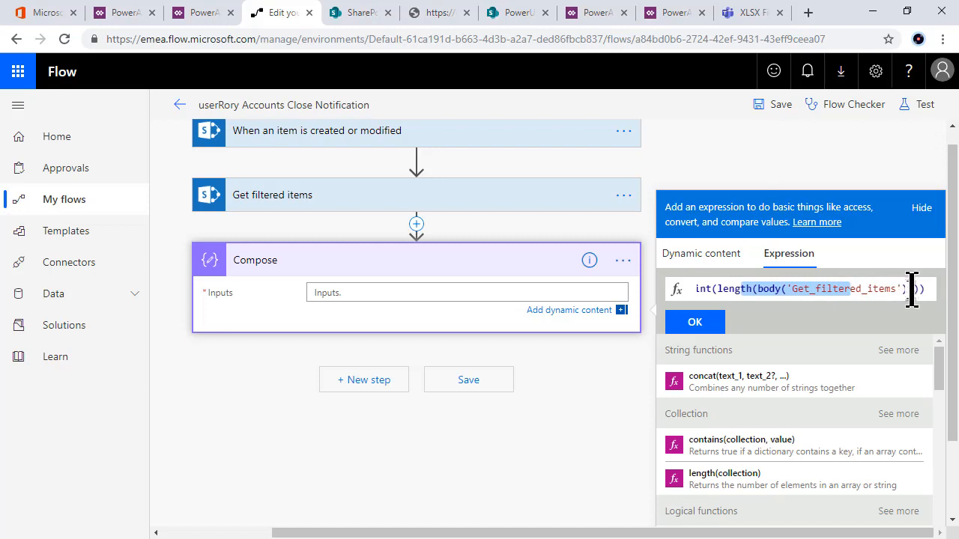
left_click(914, 287)
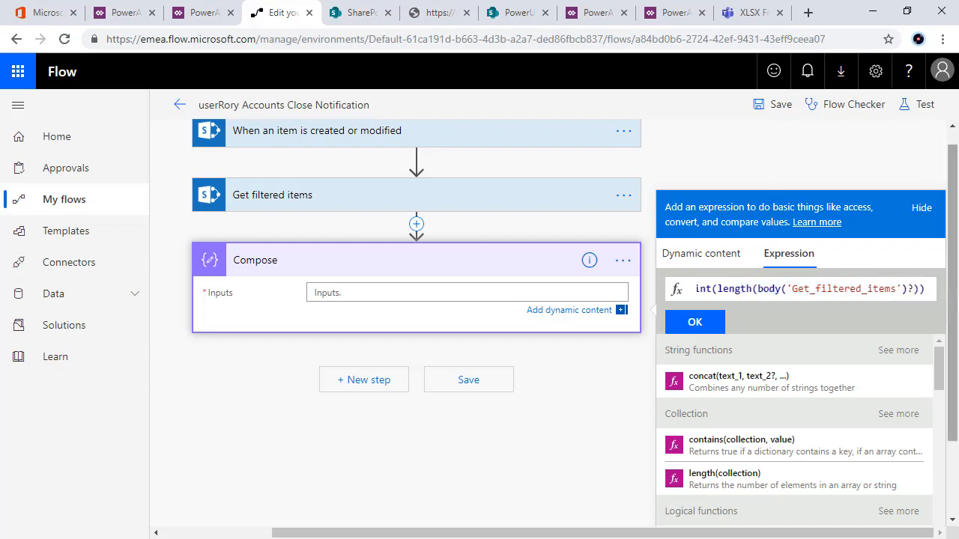
type("[")
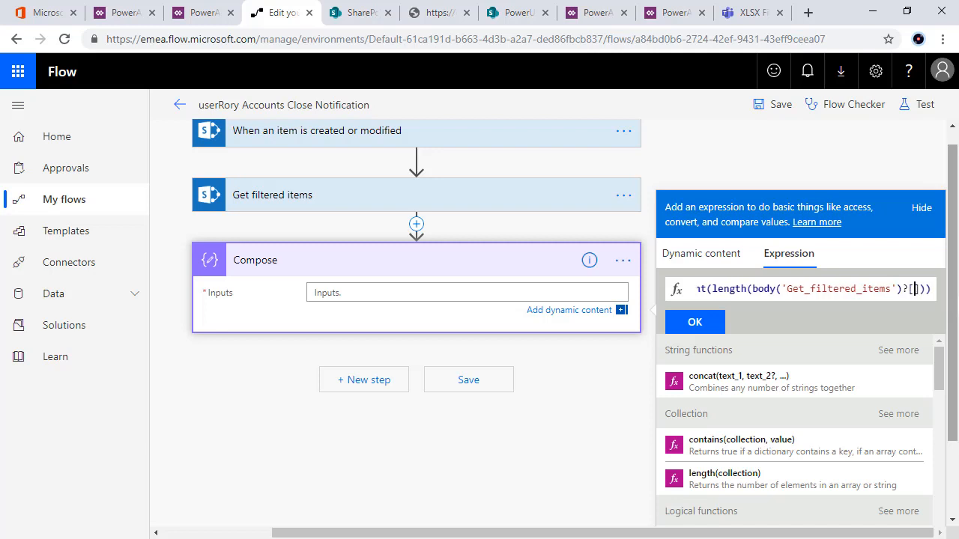
type("'")
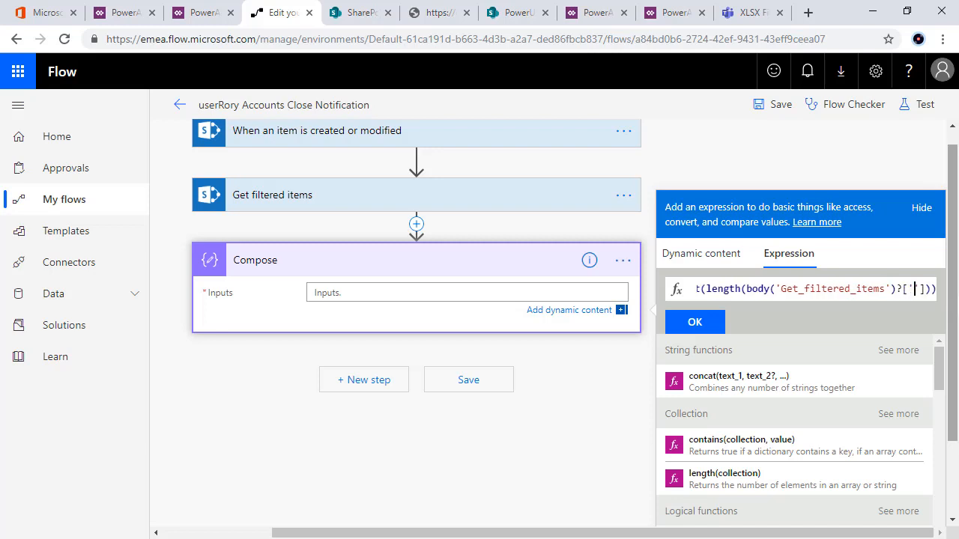
type("valu")
key("BackSpace")
key("BackSpace")
key("BackSpace")
type("a")
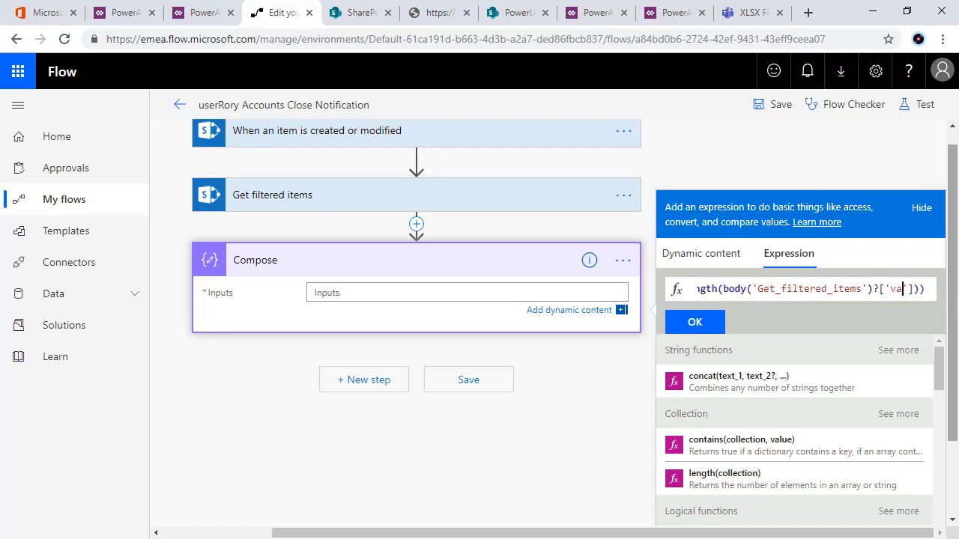
type("lue")
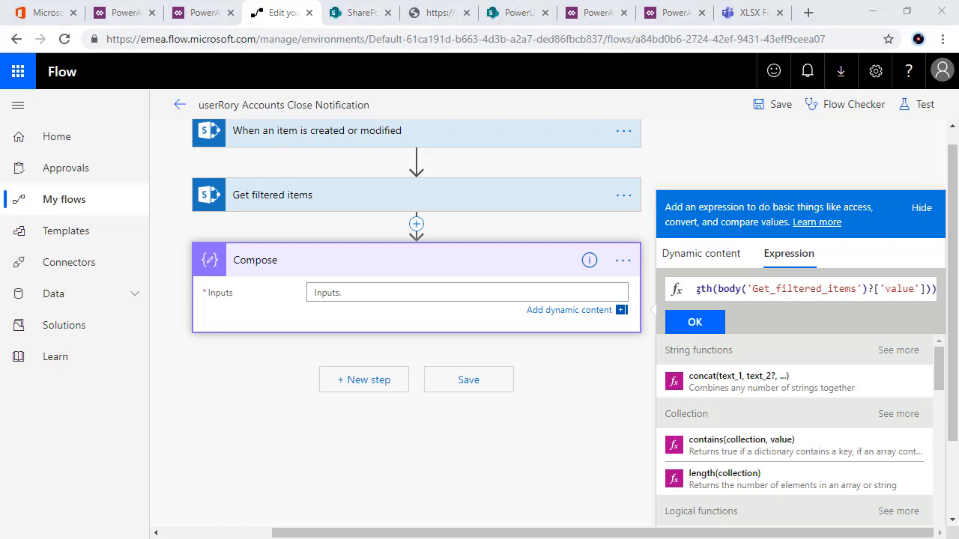
left_click(695, 322)
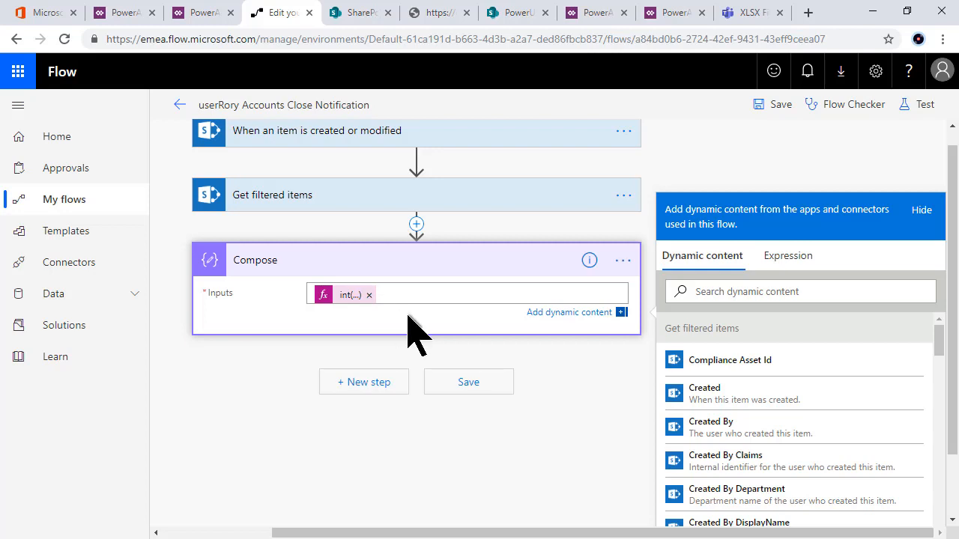
Step: Save the flow, reopen it for editing and test it using data from the previous succeeded run
left_click(776, 108)
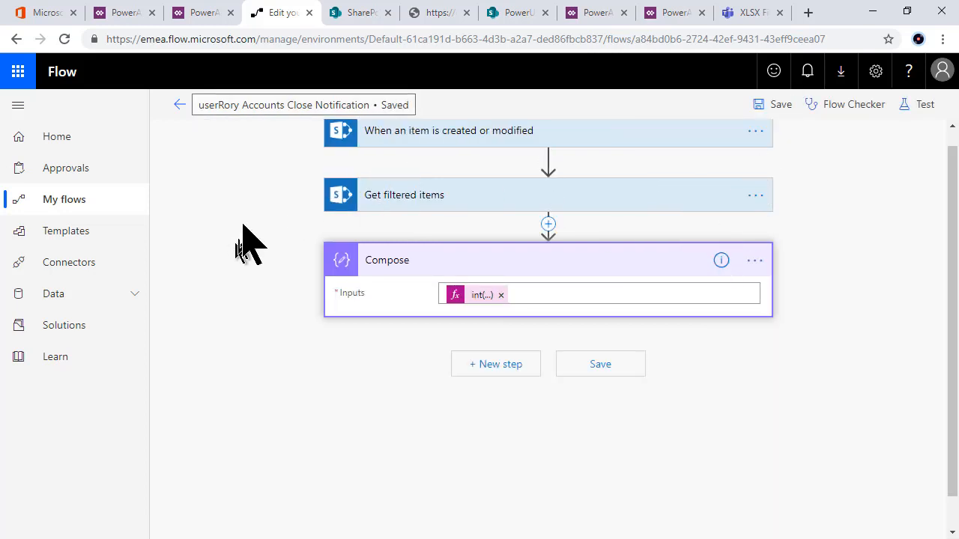
left_click(180, 111)
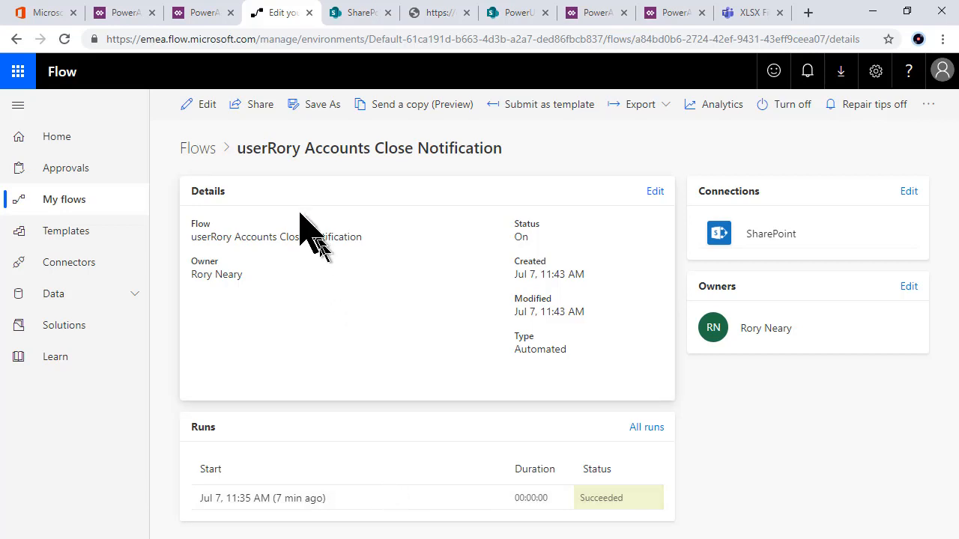
left_click(207, 105)
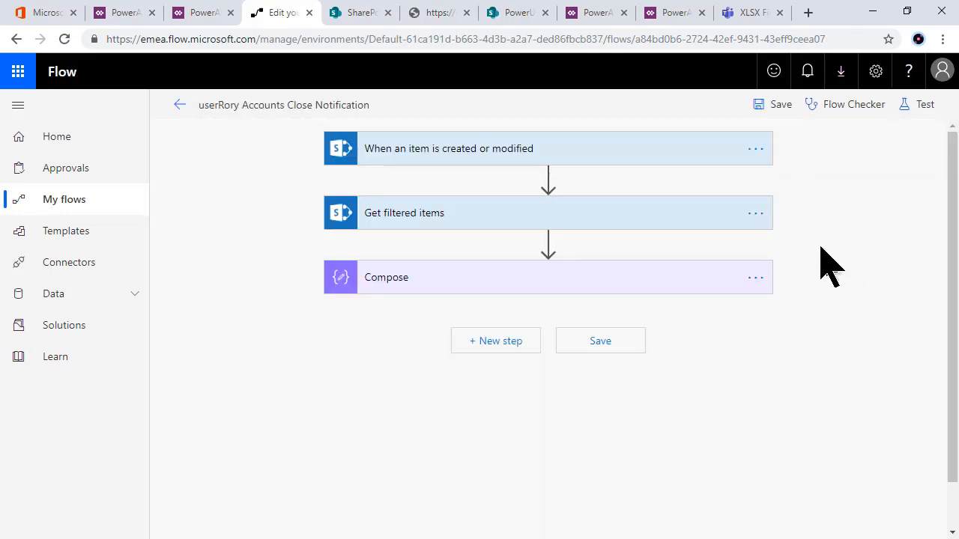
left_click(918, 106)
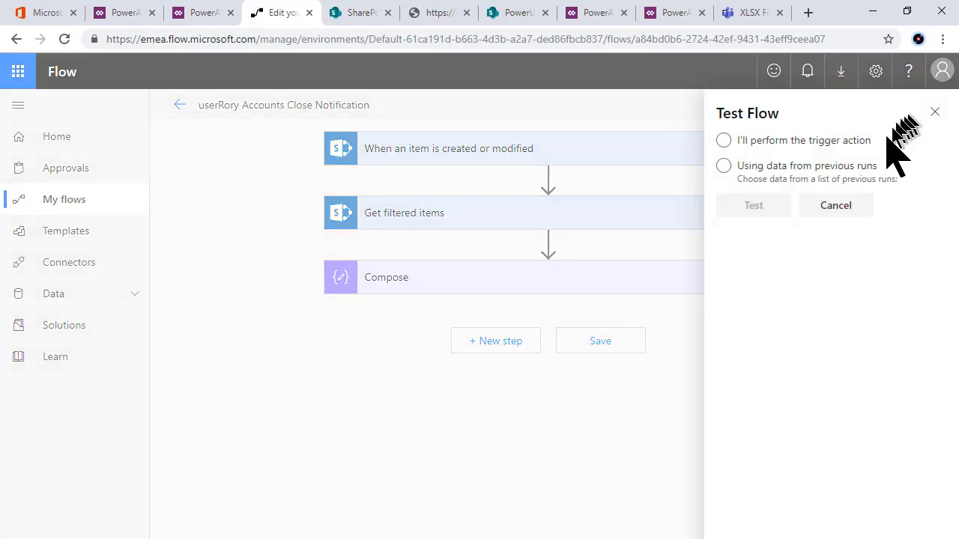
left_click(725, 172)
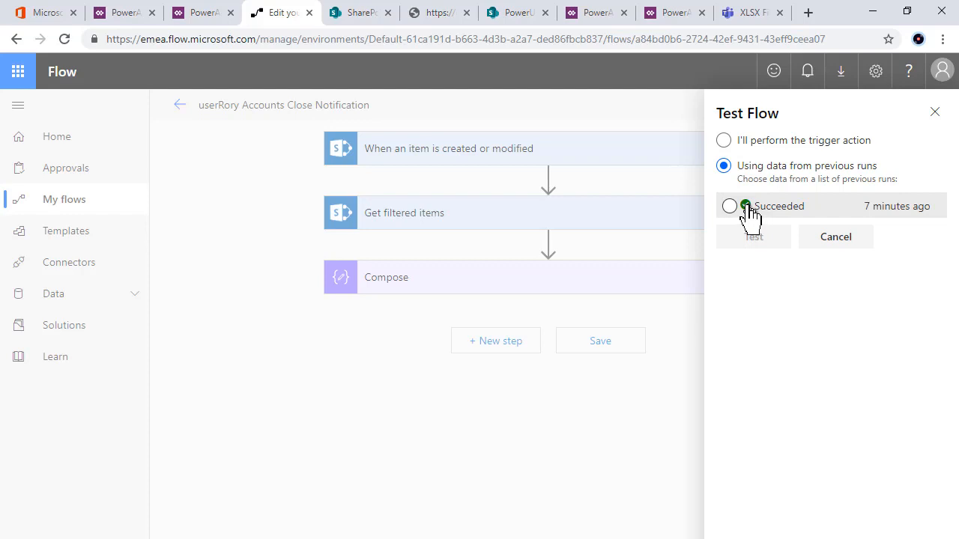
left_click(746, 205)
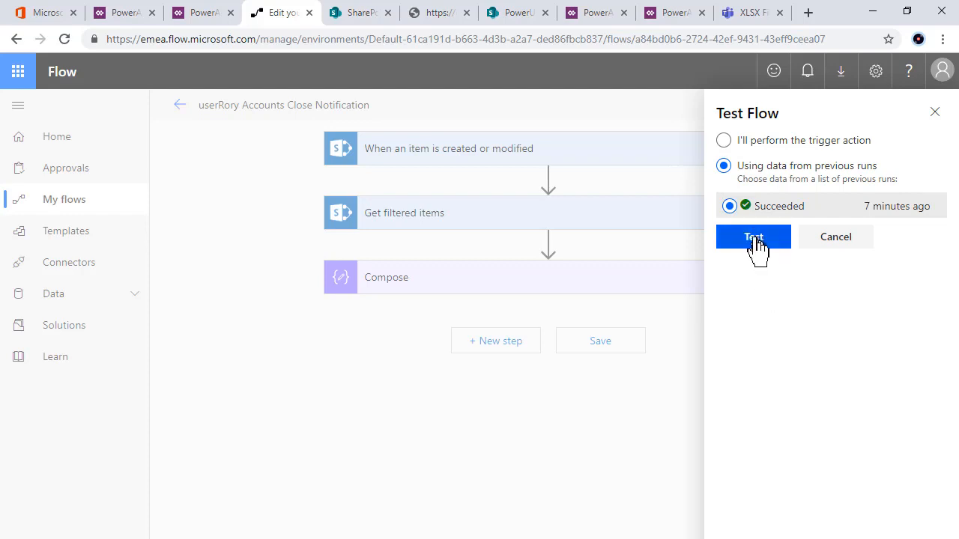
left_click(754, 237)
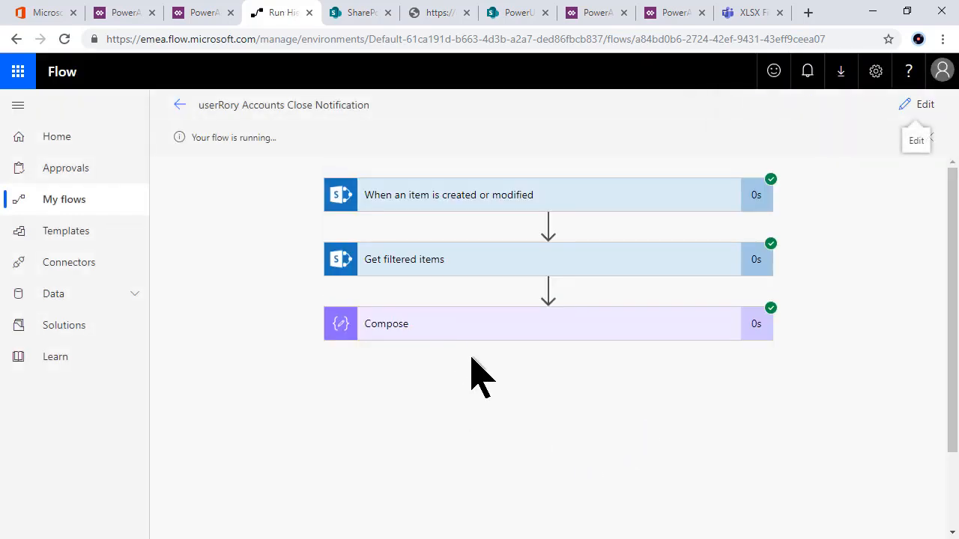
Step: Examine the inputs and outputs of the When an item is created or modified trigger in the test run
left_click(528, 204)
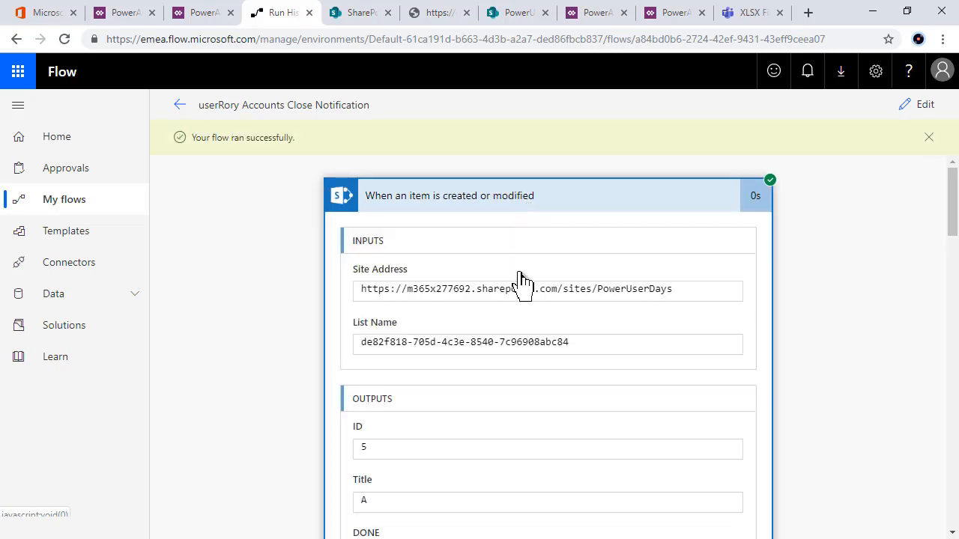
scroll(520, 274, "down", 4)
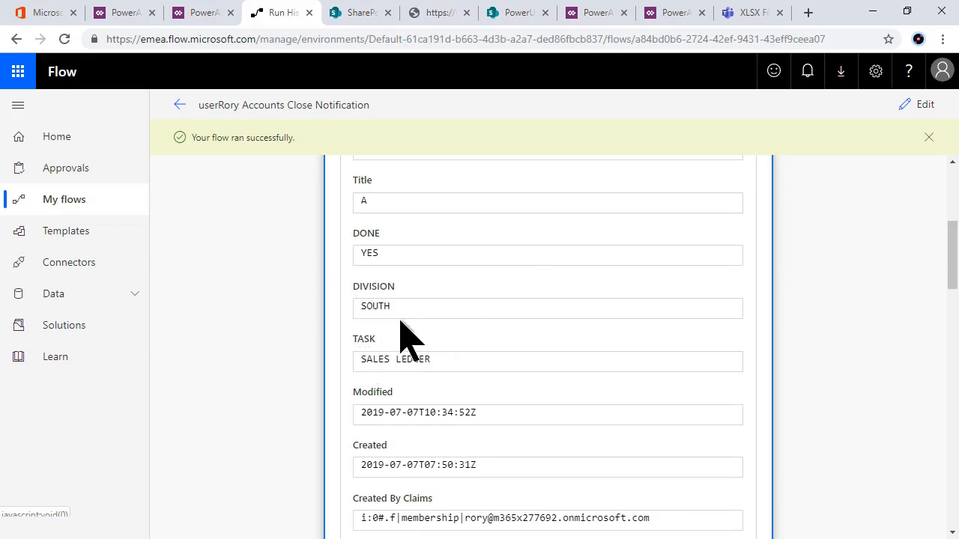
scroll(405, 337, "up", 1)
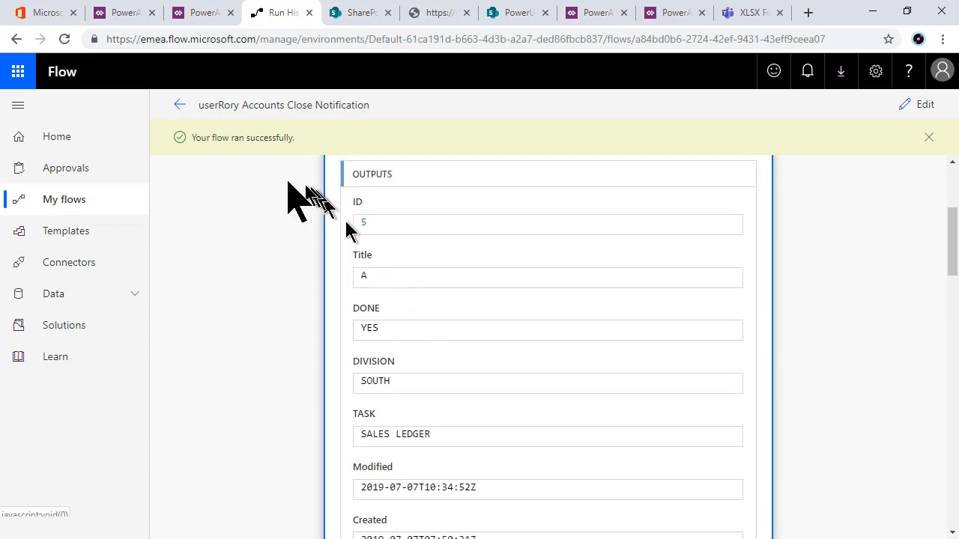
scroll(486, 322, "down", 10)
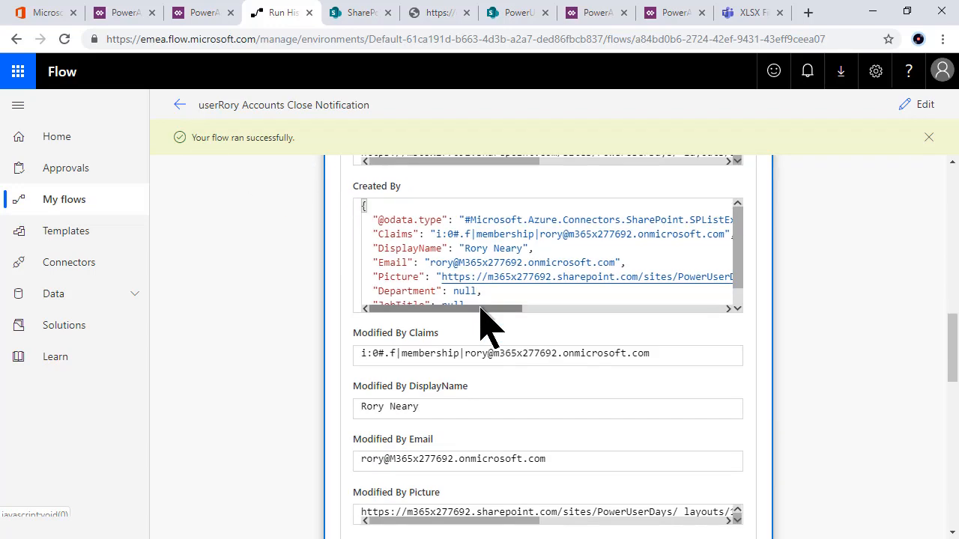
scroll(481, 321, "up", 12)
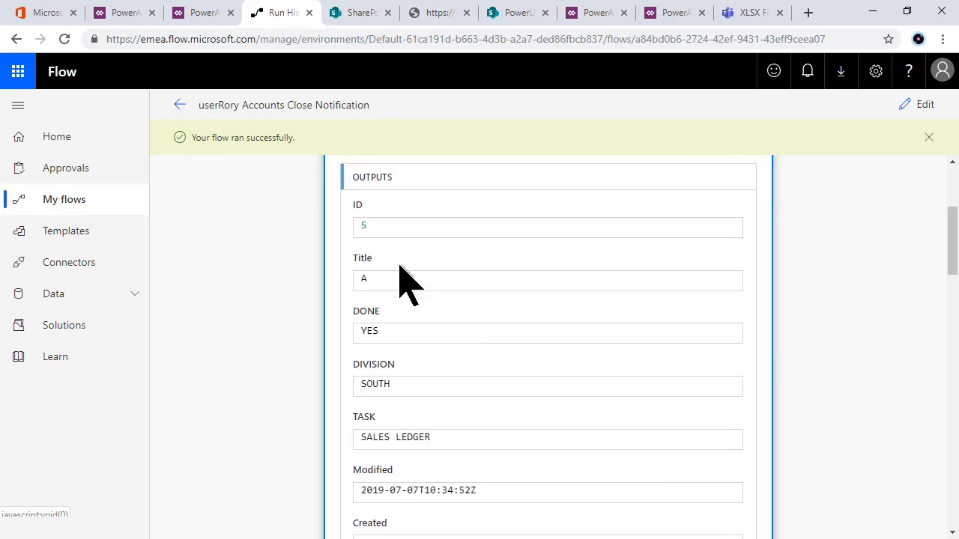
left_click(397, 202)
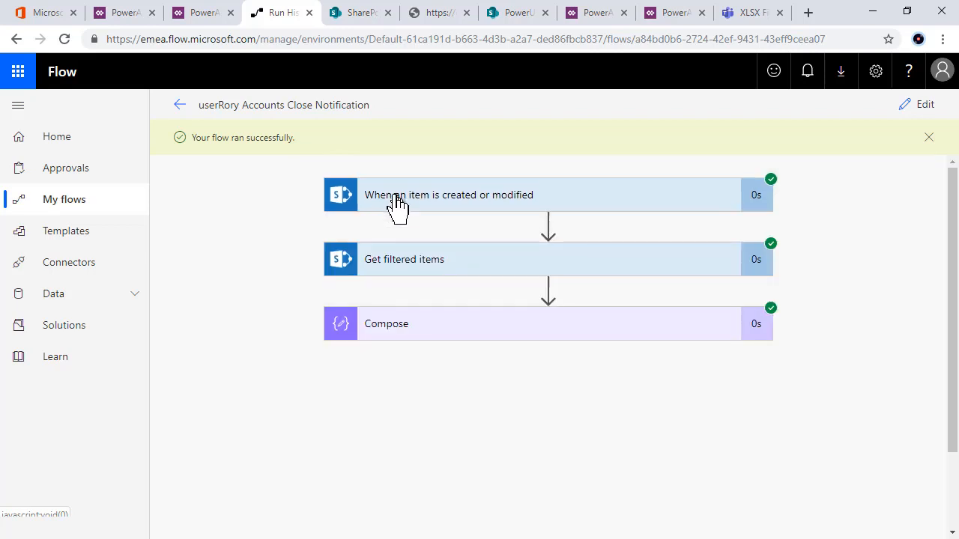
Step: Examine the inputs, outputs and returned body of the Get filtered items action in the test run
left_click(393, 274)
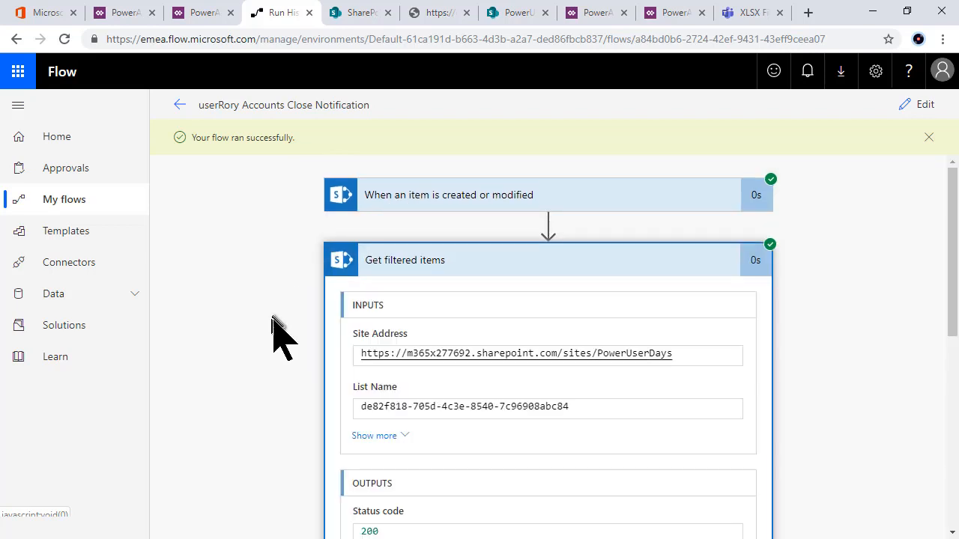
scroll(330, 345, "down", 3)
scroll(404, 386, "down", 3)
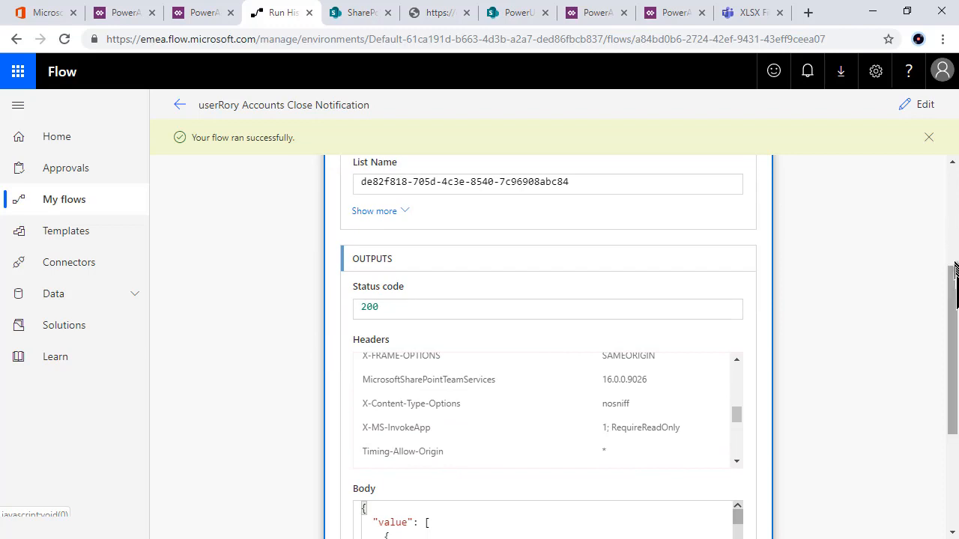
scroll(947, 404, "down", 3)
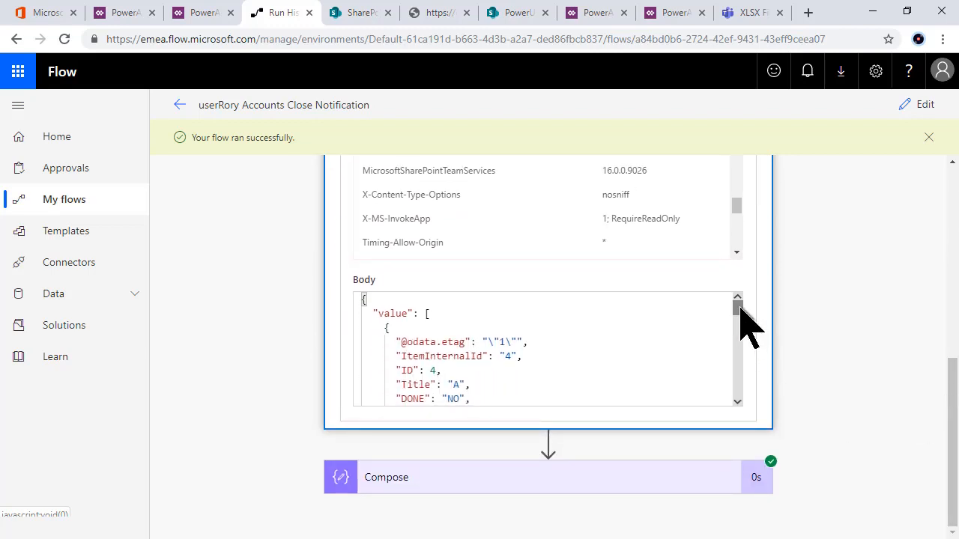
mouse_move(736, 308)
left_mouse_down()
mouse_move(745, 394)
mouse_move(740, 307)
left_mouse_up()
scroll(483, 344, "down", 10)
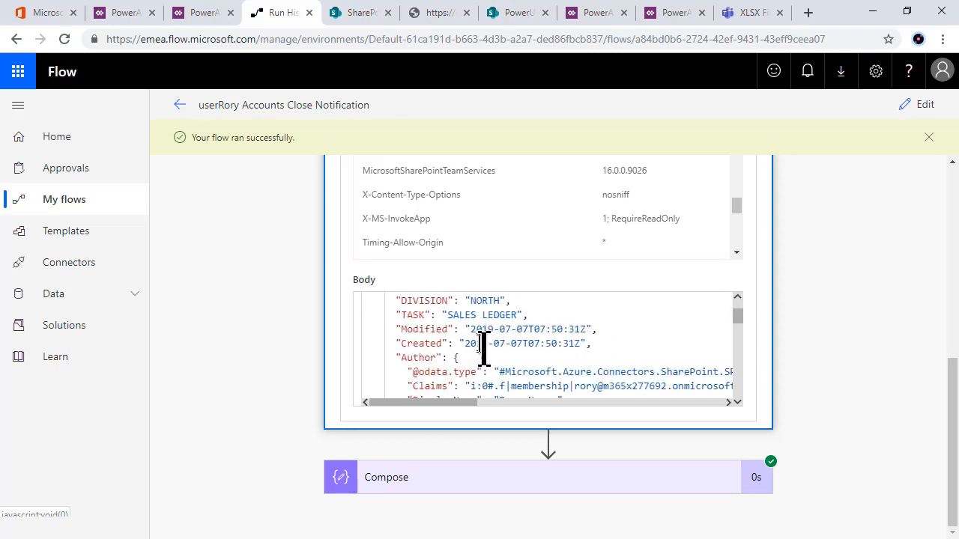
scroll(483, 345, "down", 10)
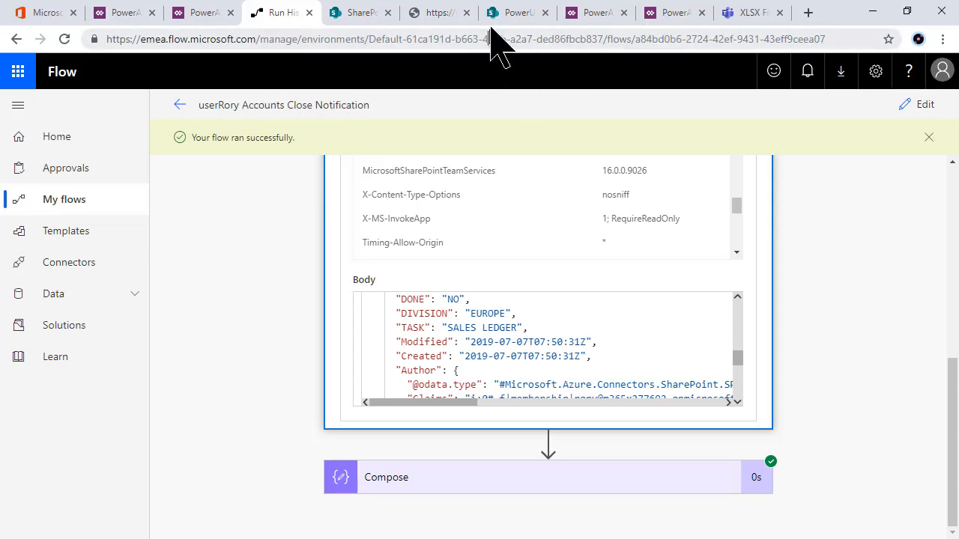
Step: Refresh the userRoryMonthEnd SharePoint list to check its DONE values, and inspect the Compose action's inputs and outputs in the flow's test run
left_click(517, 13)
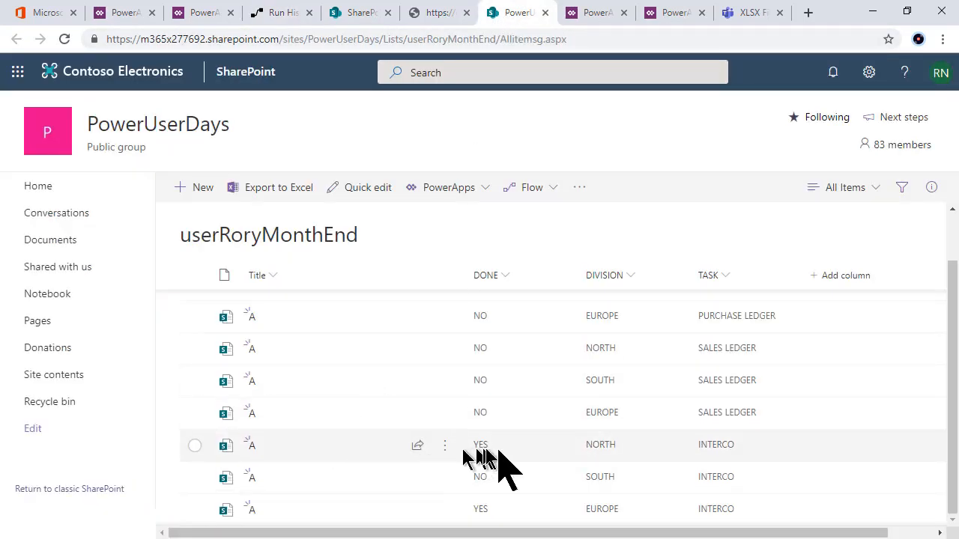
left_click(65, 39)
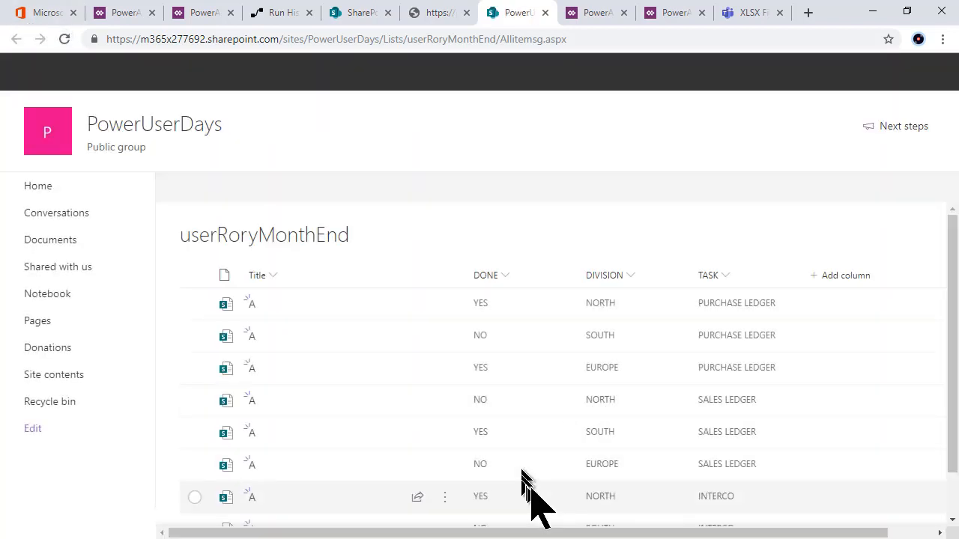
scroll(502, 500, "down", 1)
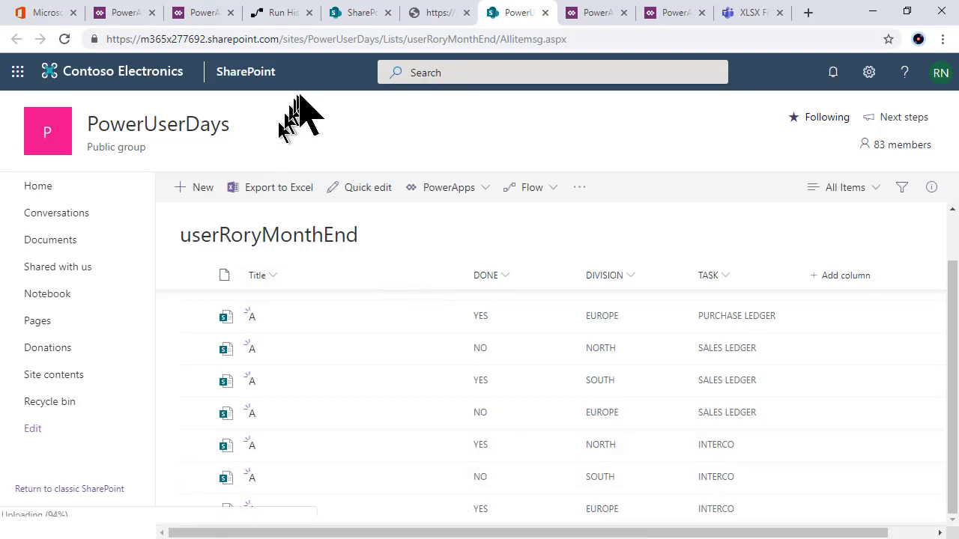
left_click(279, 17)
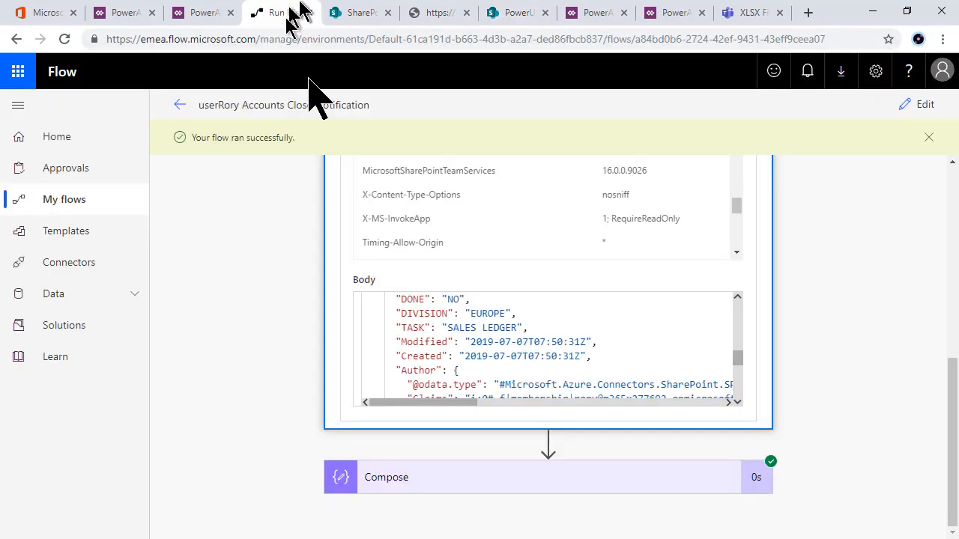
left_click(482, 483)
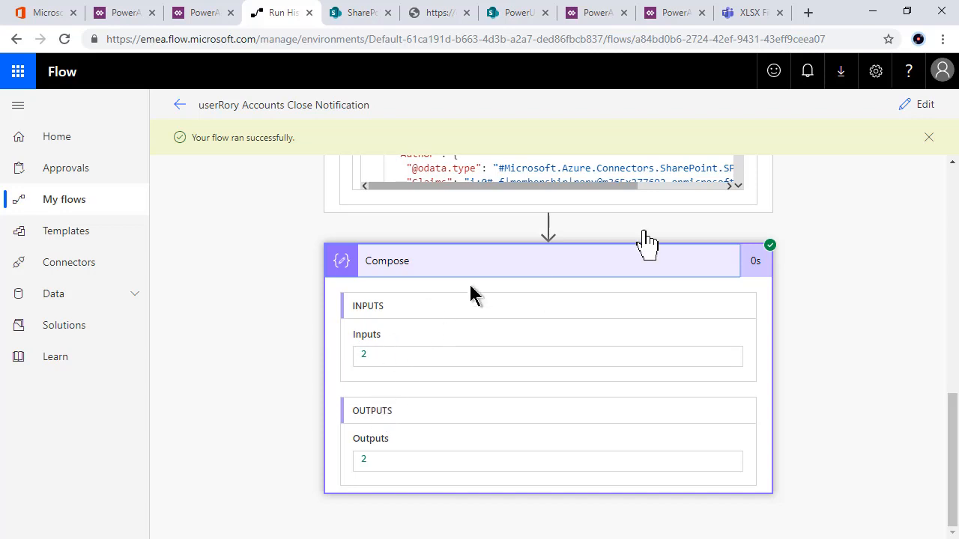
Step: Reopen the flow for editing and add a Condition control after the Compose action
left_click(926, 109)
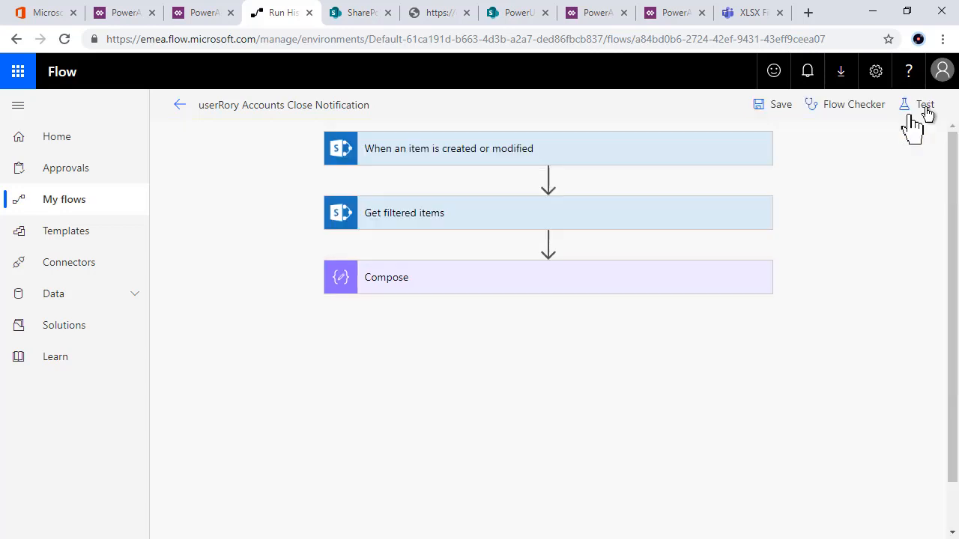
left_click(485, 343)
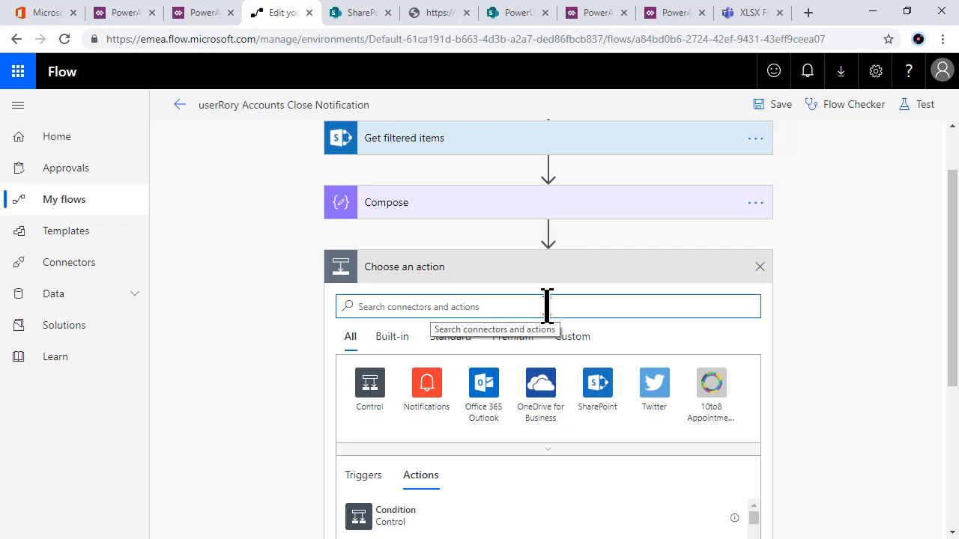
type("condition")
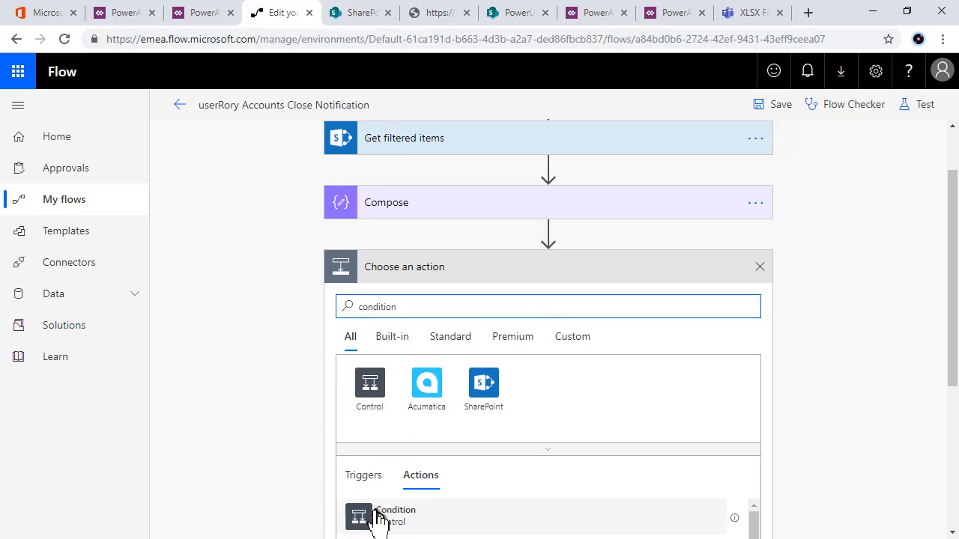
scroll(390, 487, "down", 2)
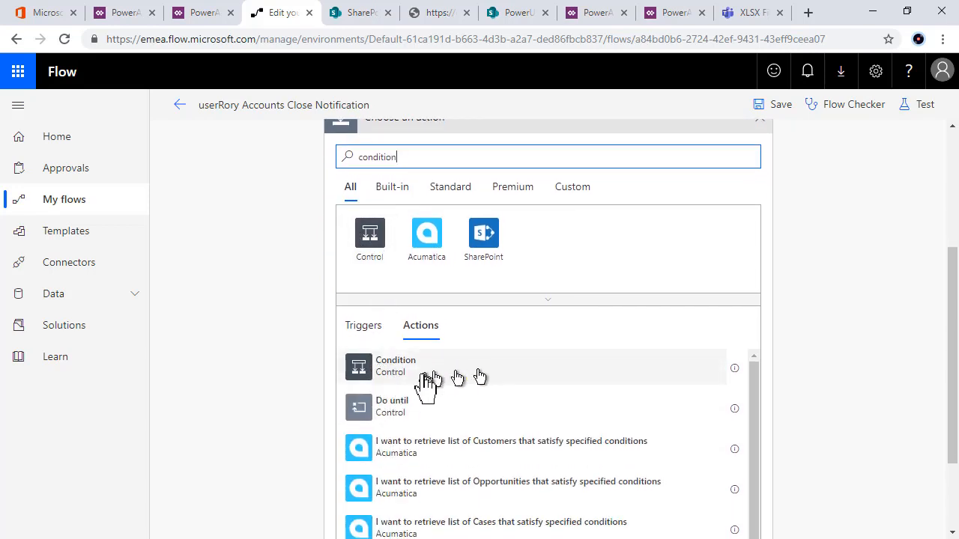
left_click(404, 383)
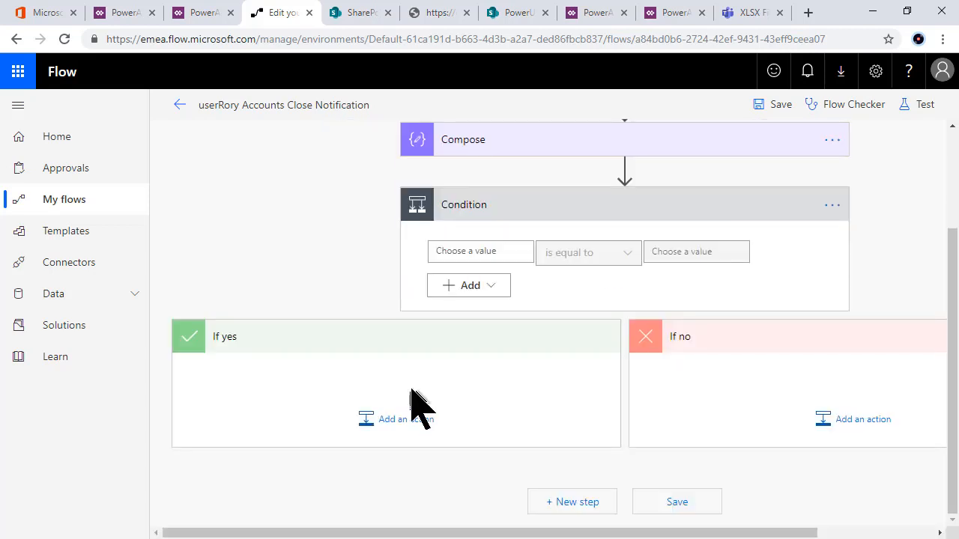
Step: Set the condition to check whether the Compose Output is equal to 0
left_click(468, 252)
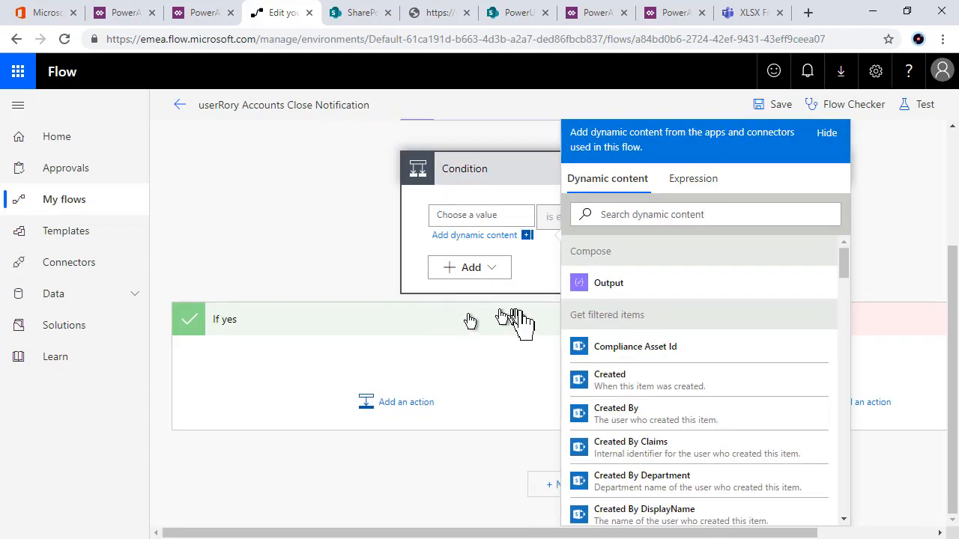
left_click(599, 285)
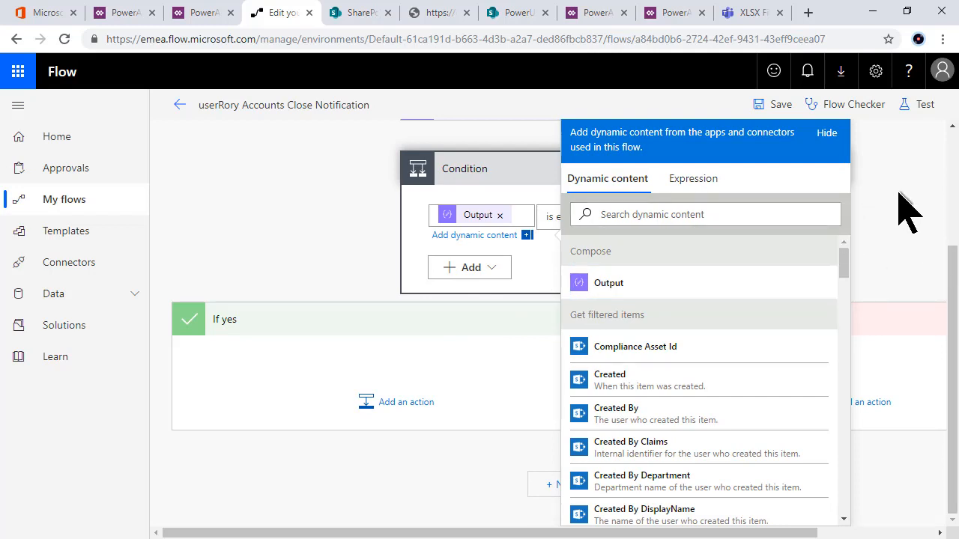
left_click(903, 209)
left_click(712, 250)
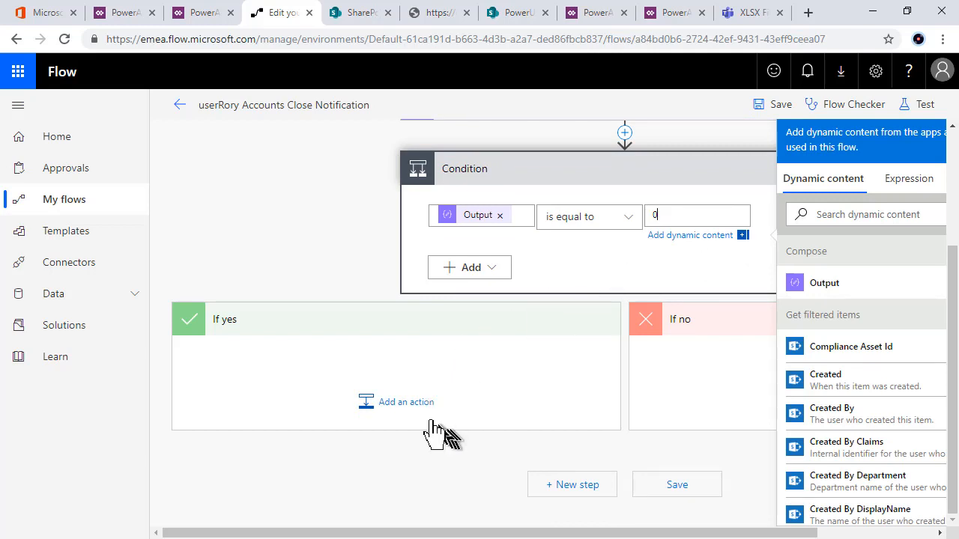
Step: Add the Office 365 Outlook action Send an email (V2) (preview) to the condition's If yes branch
left_click(406, 403)
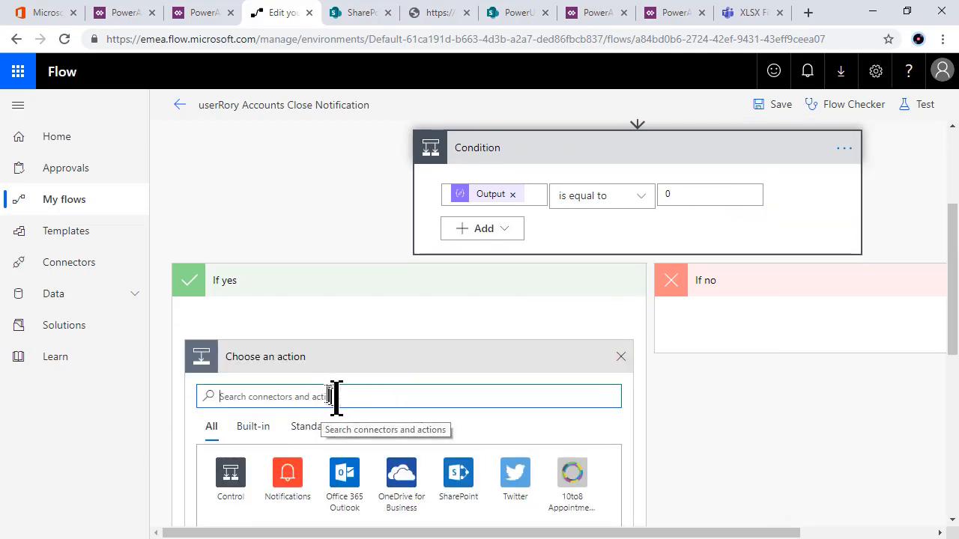
left_click(344, 480)
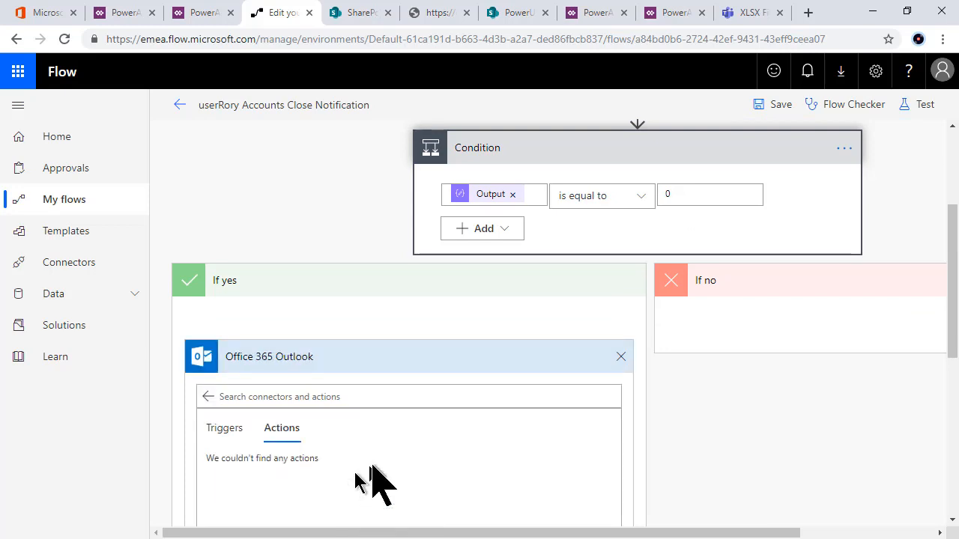
scroll(342, 449, "down", 2)
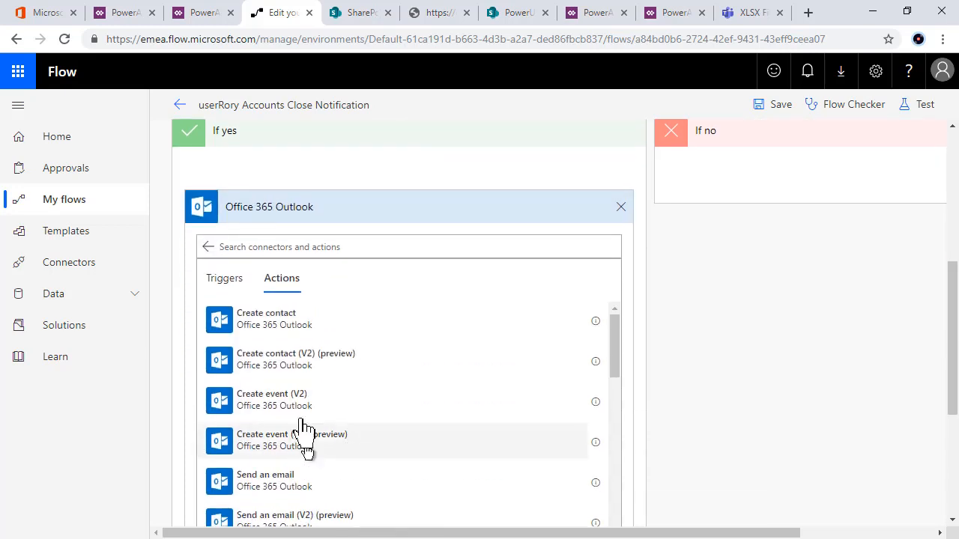
scroll(329, 385, "down", 1)
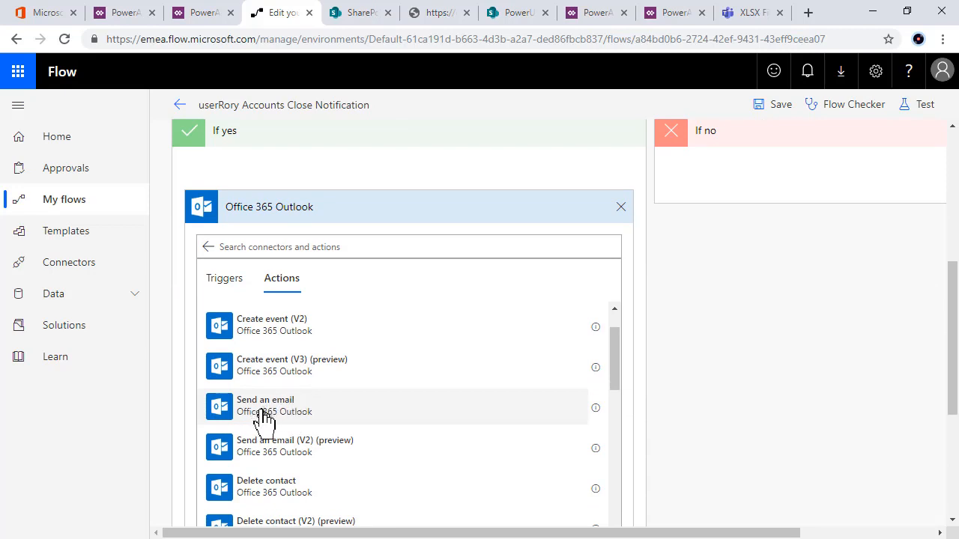
left_click(285, 457)
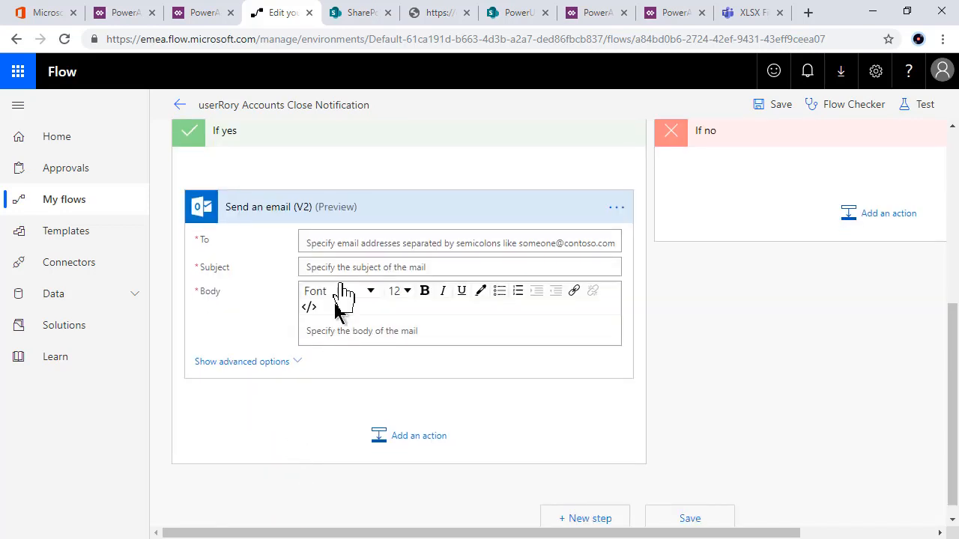
Step: Choose the suggested directory user as the only recipient of the email in the If yes branch
left_click(346, 243)
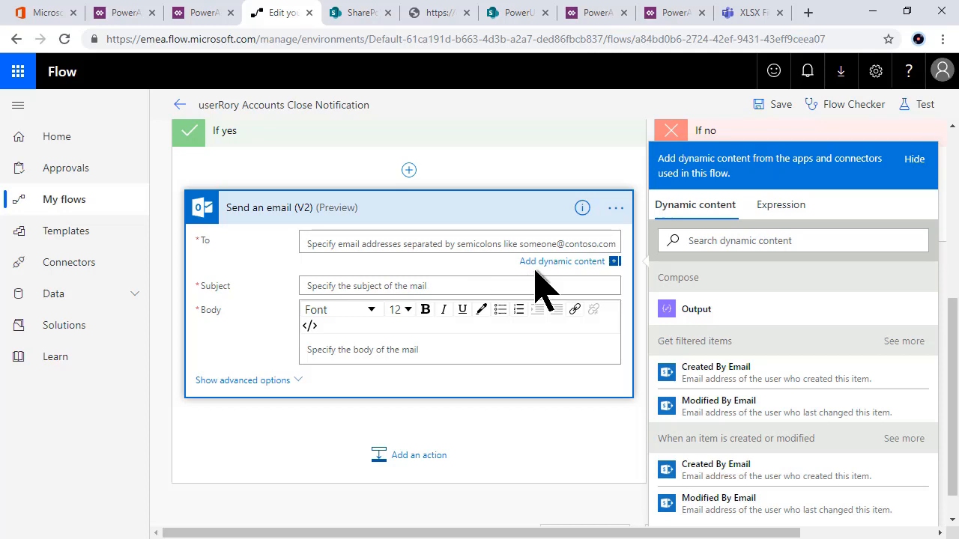
type("rory")
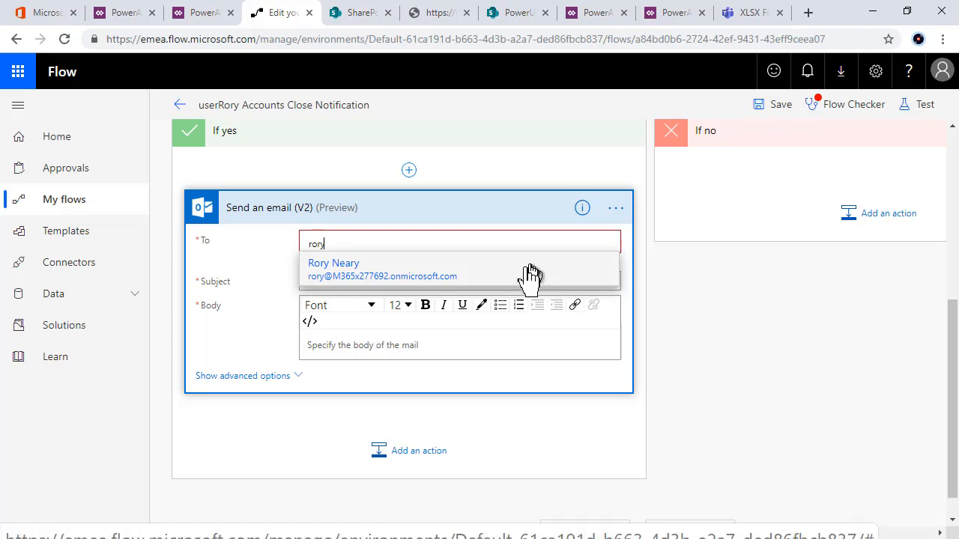
left_click(438, 273)
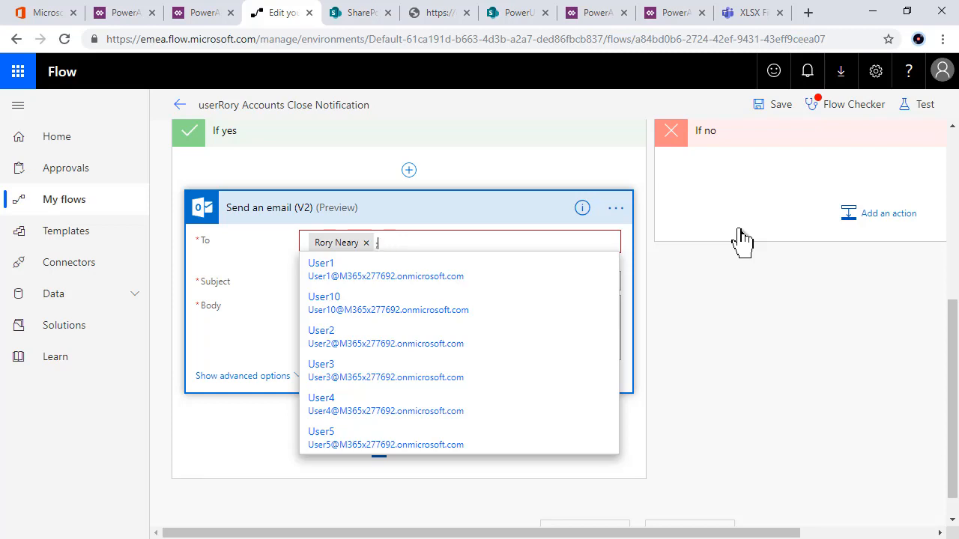
key("BackSpace")
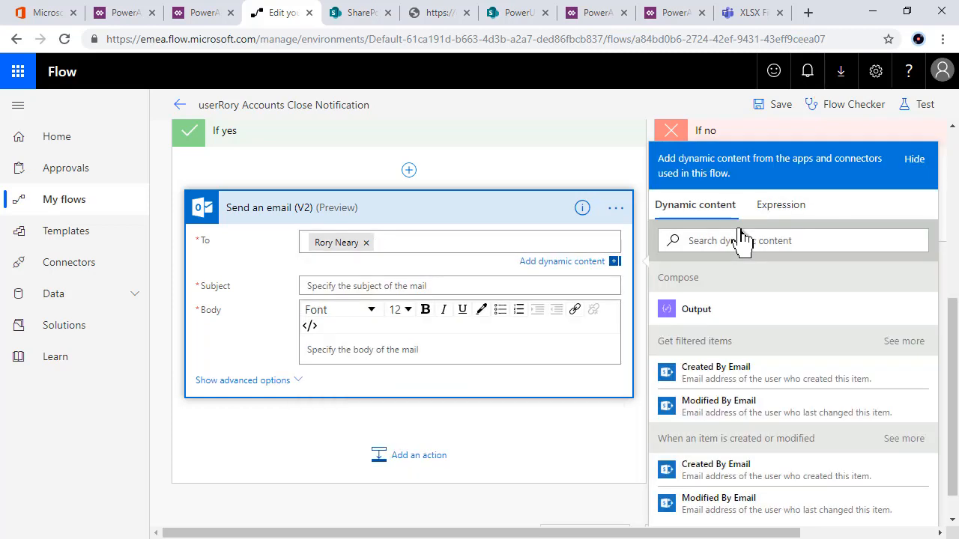
Step: Set the email subject to "The TASK has been completed", inserting TASK as dynamic content from the item trigger
left_click(421, 286)
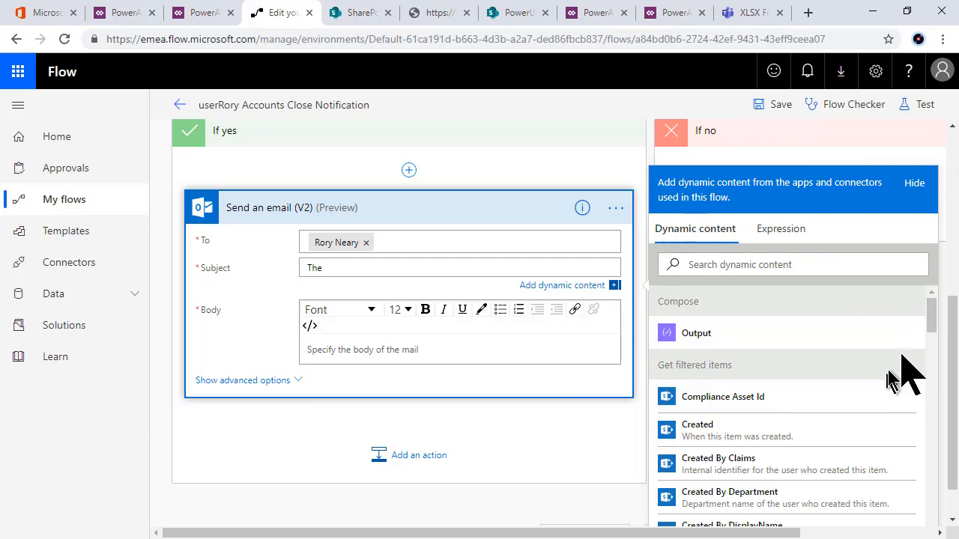
left_click_drag(931, 311, 926, 538)
scroll(812, 472, "down", 1)
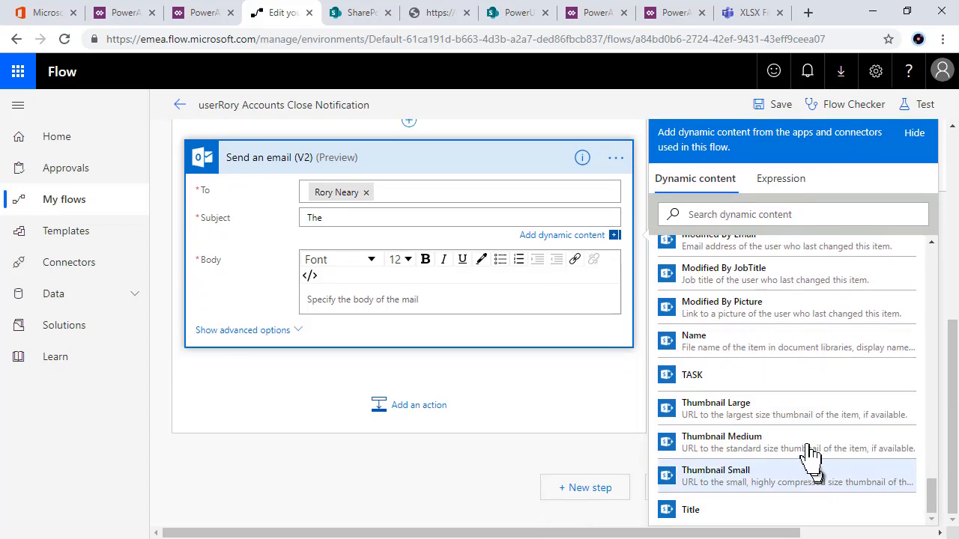
left_click(758, 388)
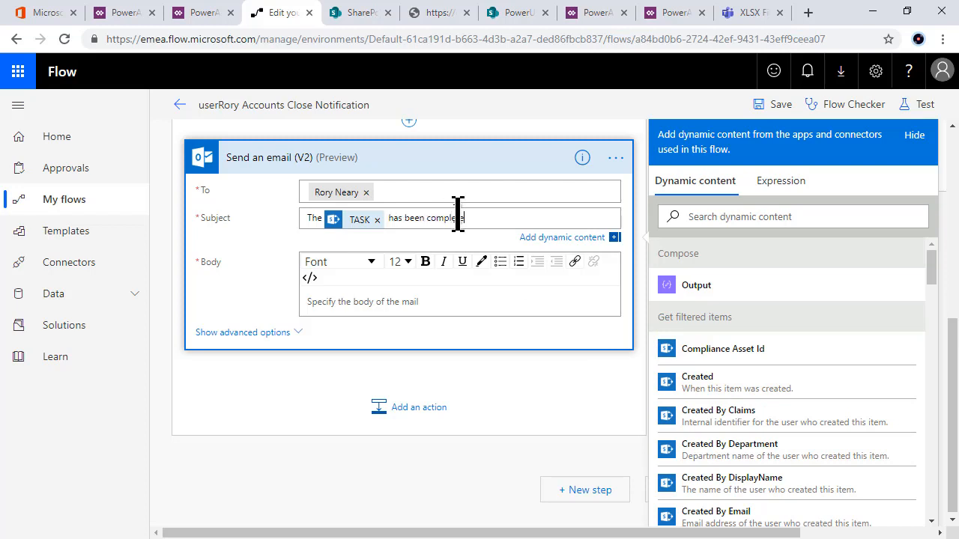
Step: Write the email body "This was completed by" followed by the trigger's Modified By DisplayName dynamic content
left_click(352, 303)
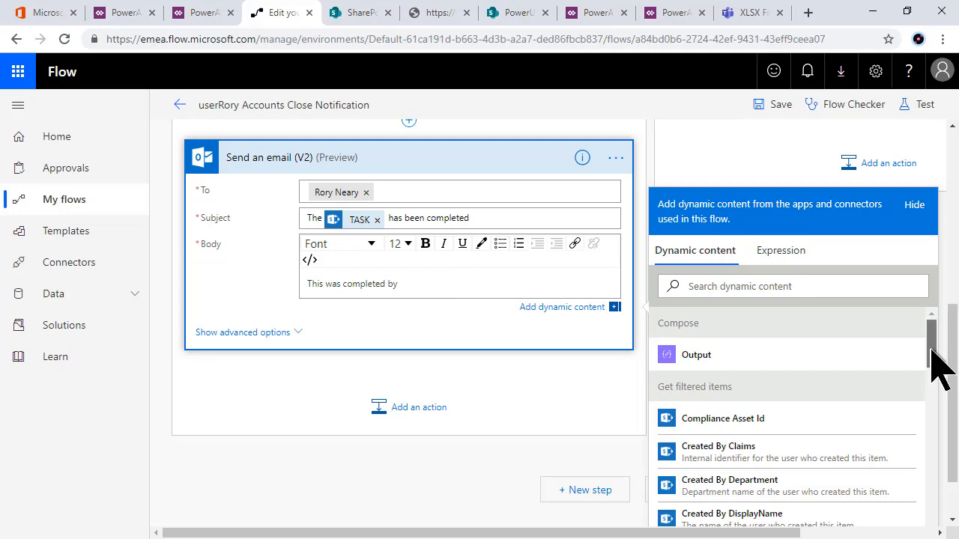
left_click_drag(937, 364, 928, 412)
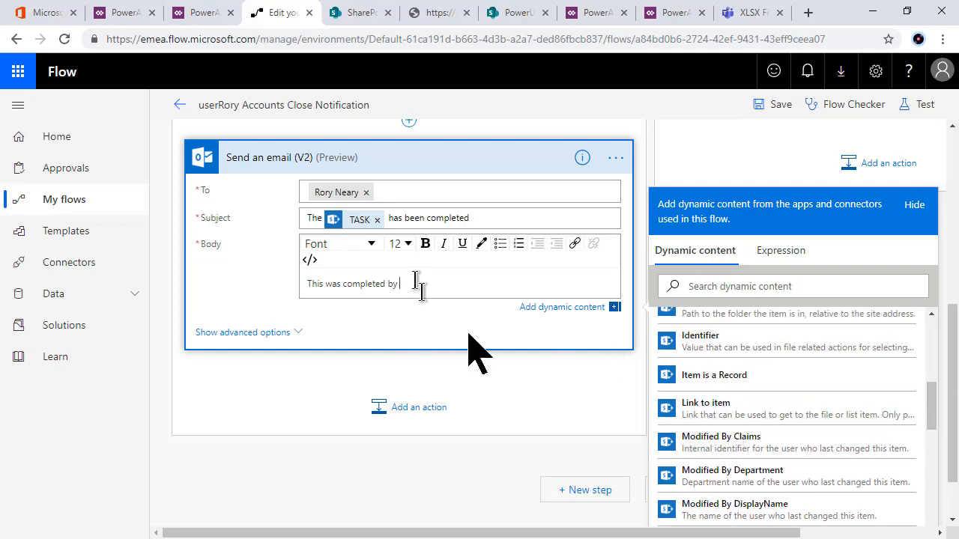
left_click_drag(931, 418, 939, 538)
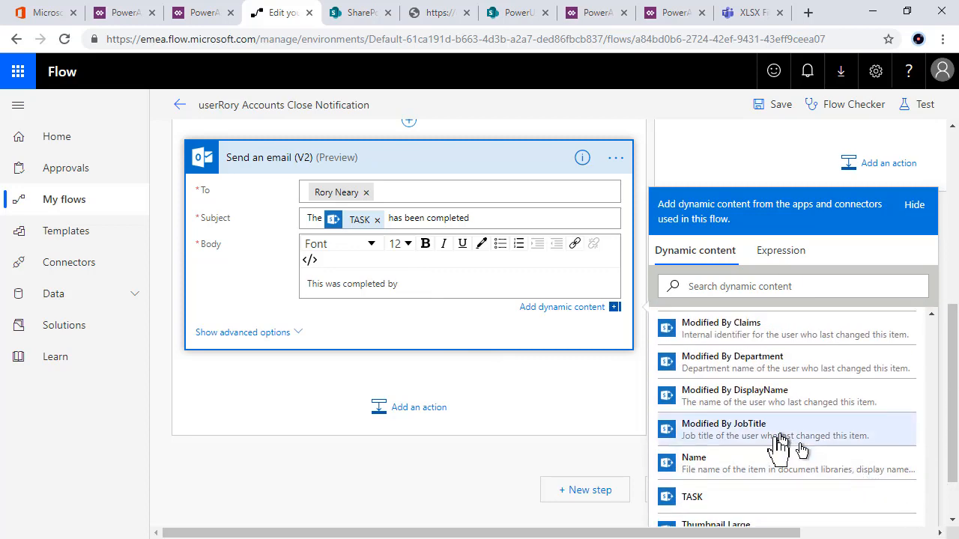
scroll(754, 458, "up", 1)
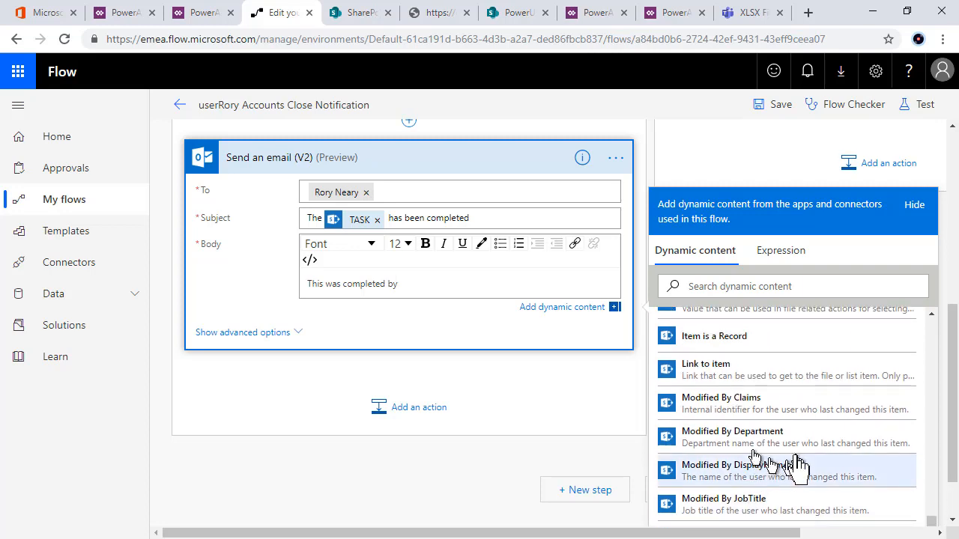
left_click(719, 472)
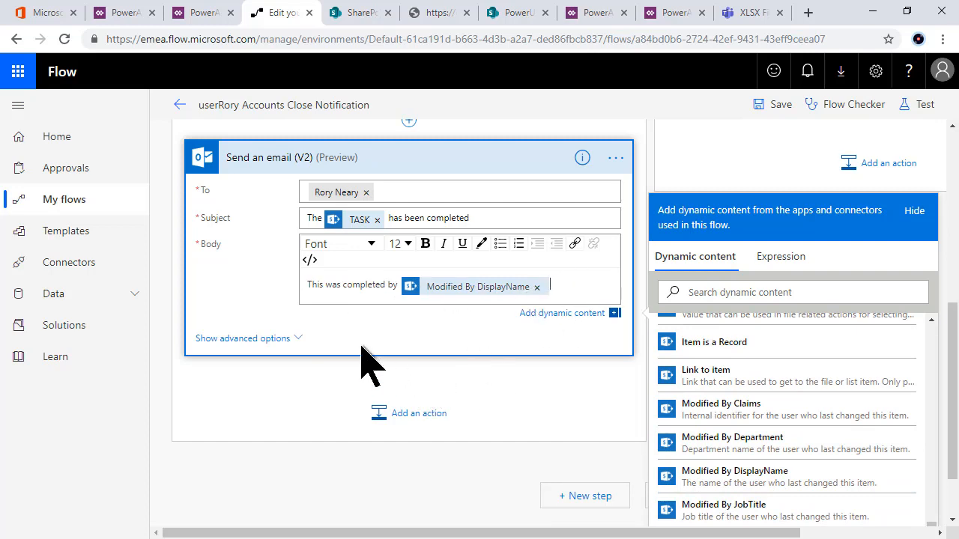
Step: Save the flow with the completed email action in the condition's If yes branch
left_click(813, 533)
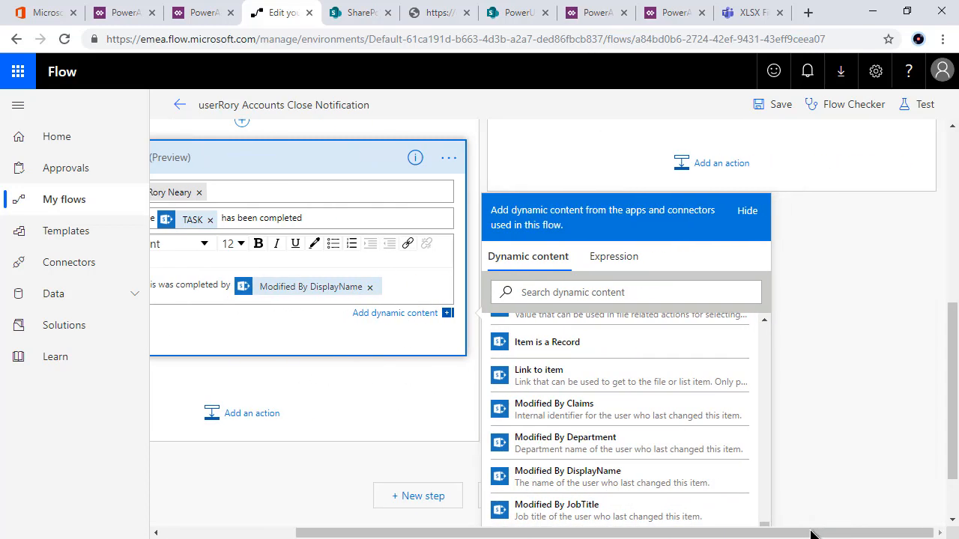
scroll(655, 332, "up", 3)
left_click(955, 284)
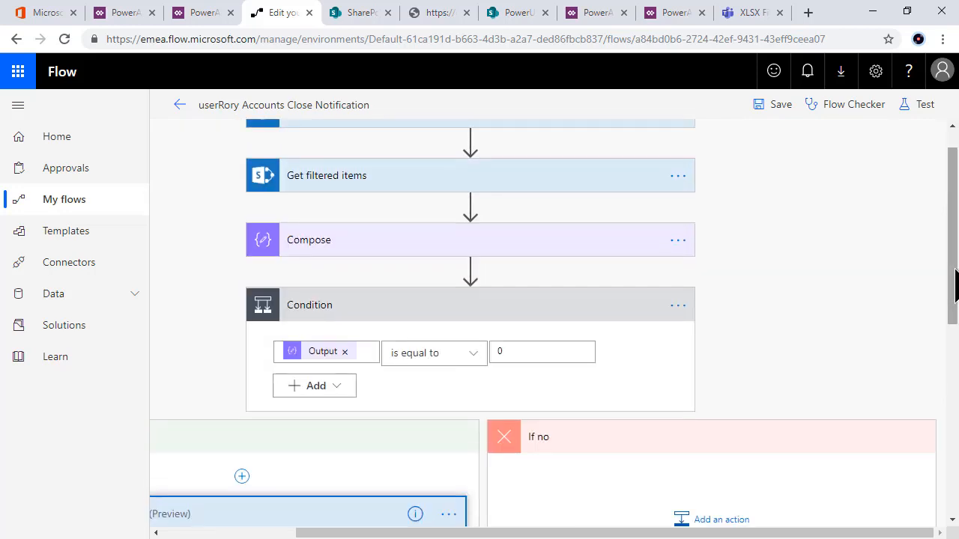
left_click_drag(955, 284, 953, 367)
left_click_drag(951, 358, 951, 358)
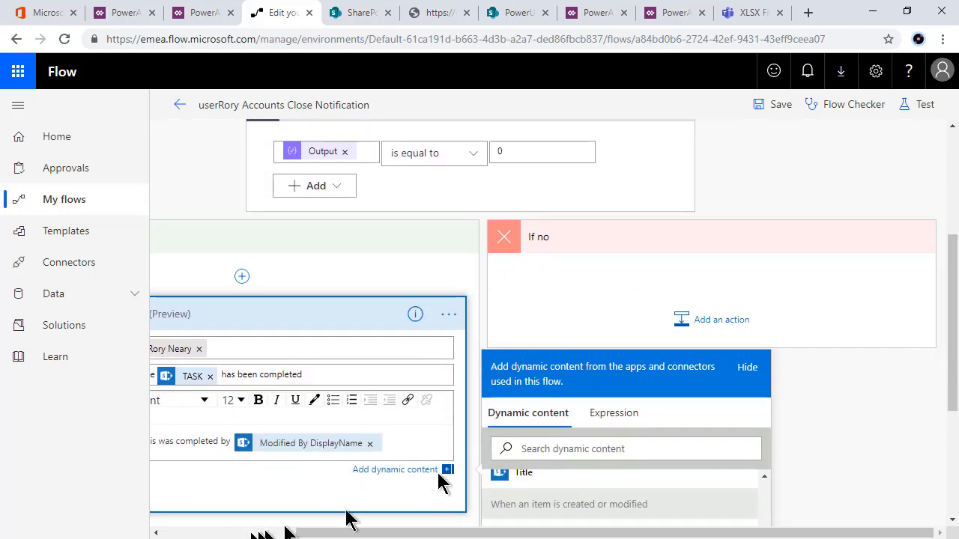
left_click(244, 534)
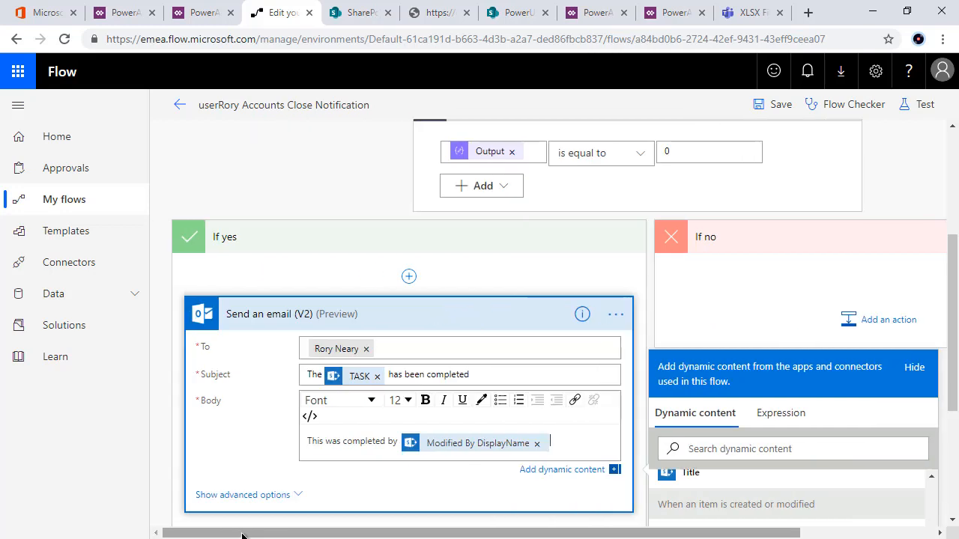
left_click(774, 112)
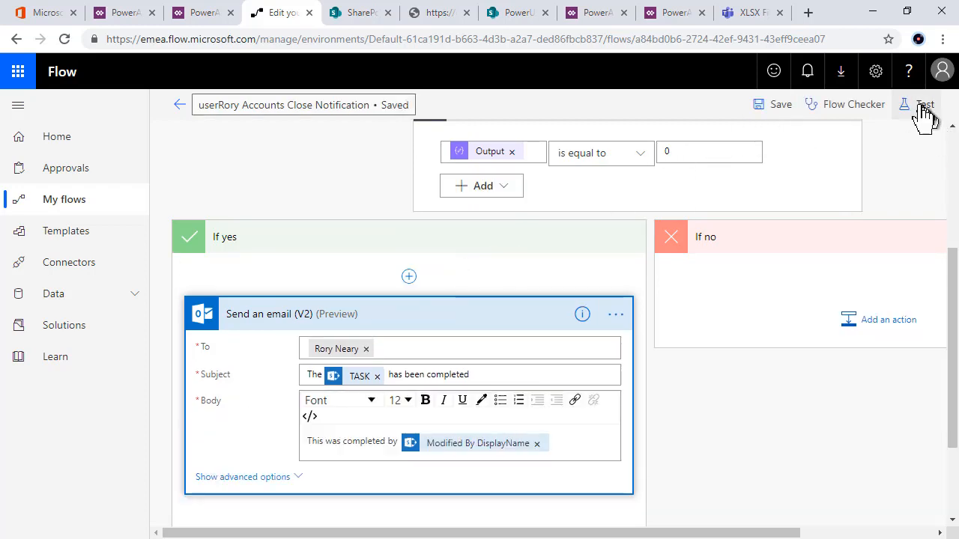
left_click(924, 111)
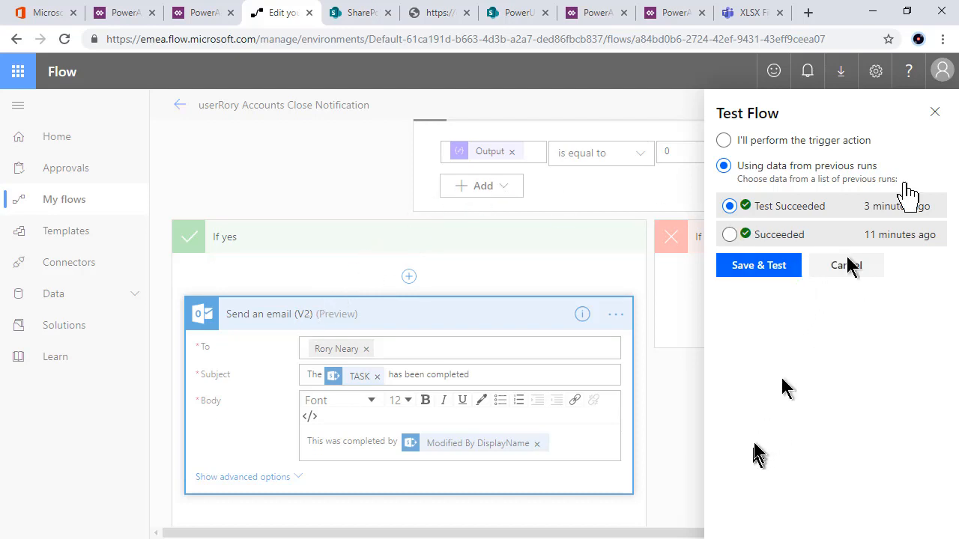
left_click(935, 113)
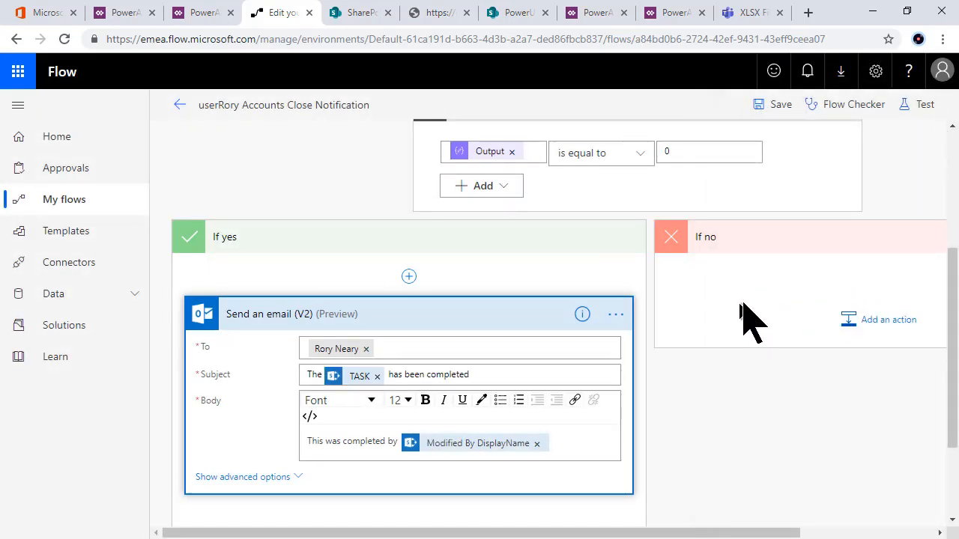
Step: Add the Terminate control action to the condition's If no branch
left_click(853, 330)
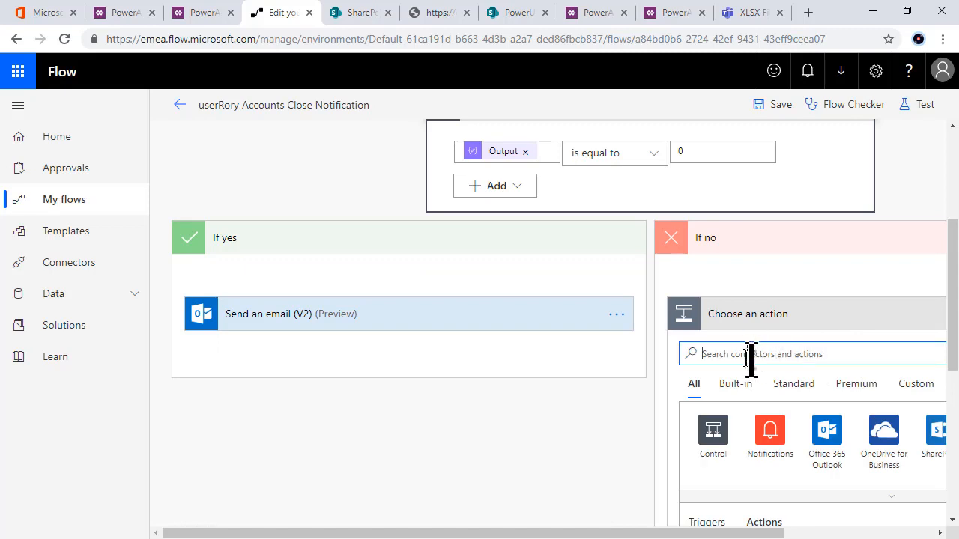
type("termi")
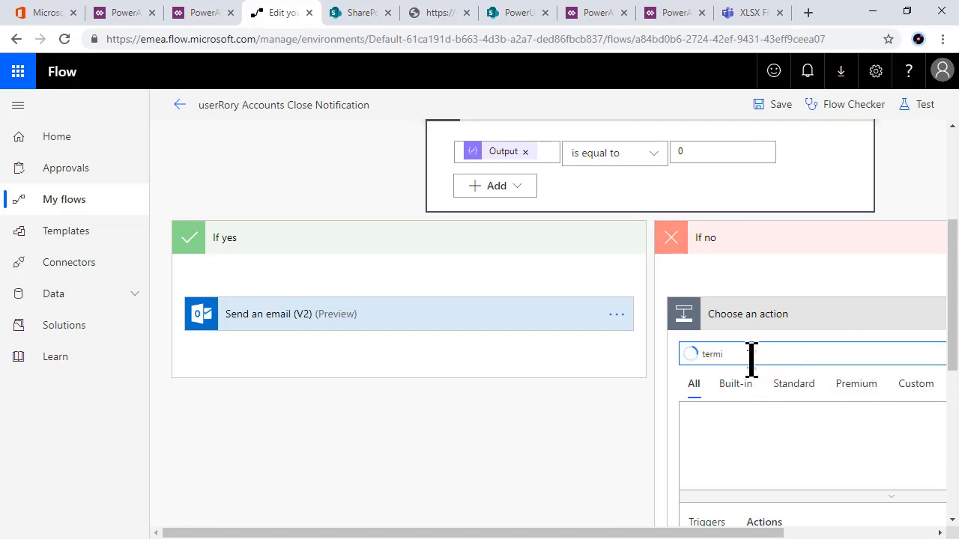
scroll(928, 367, "down", 3)
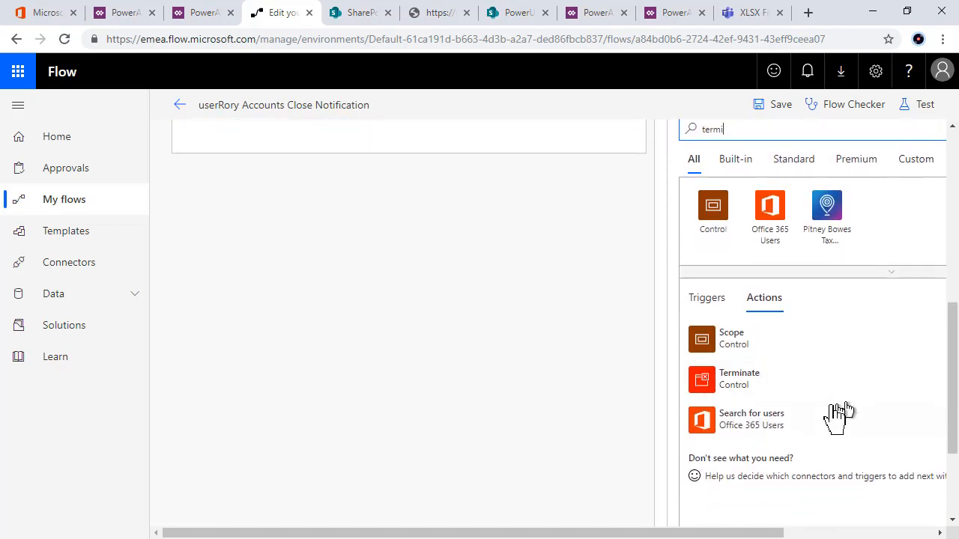
left_click(753, 395)
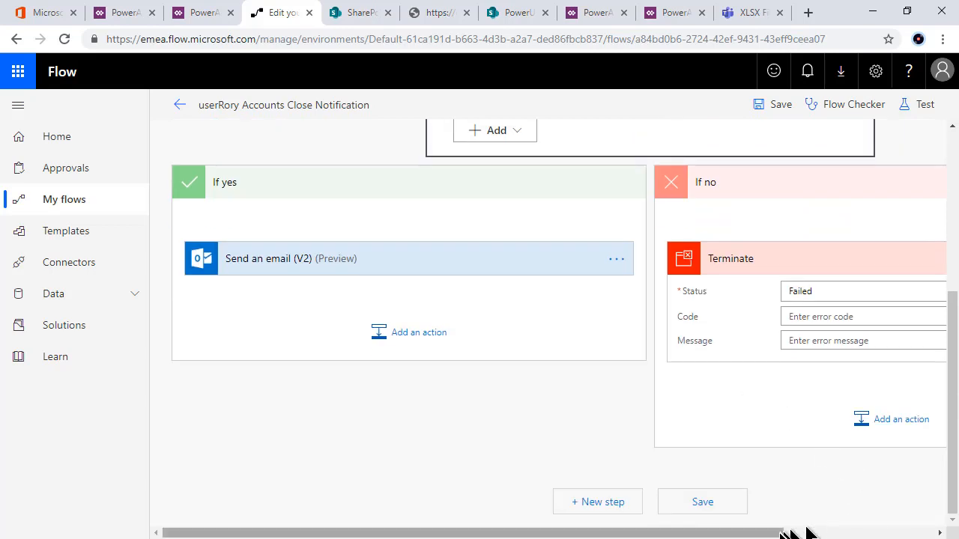
Step: Set the Terminate action's status to Cancelled and save the flow
left_click(854, 538)
left_click(860, 536)
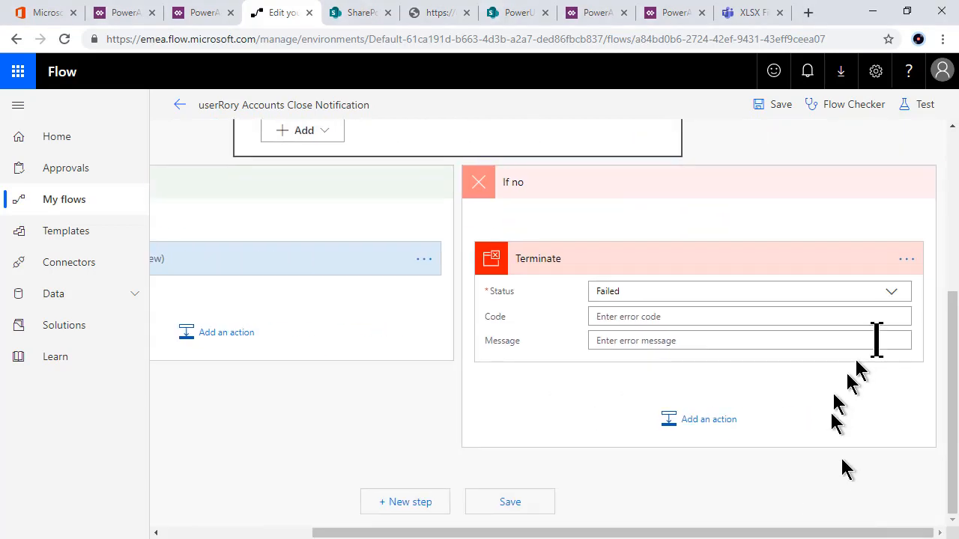
left_click(891, 294)
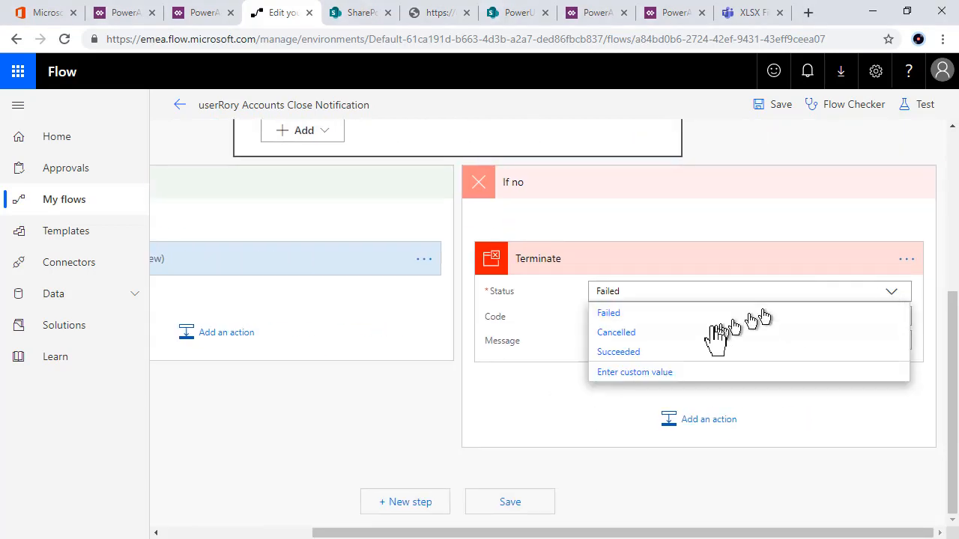
left_click(638, 338)
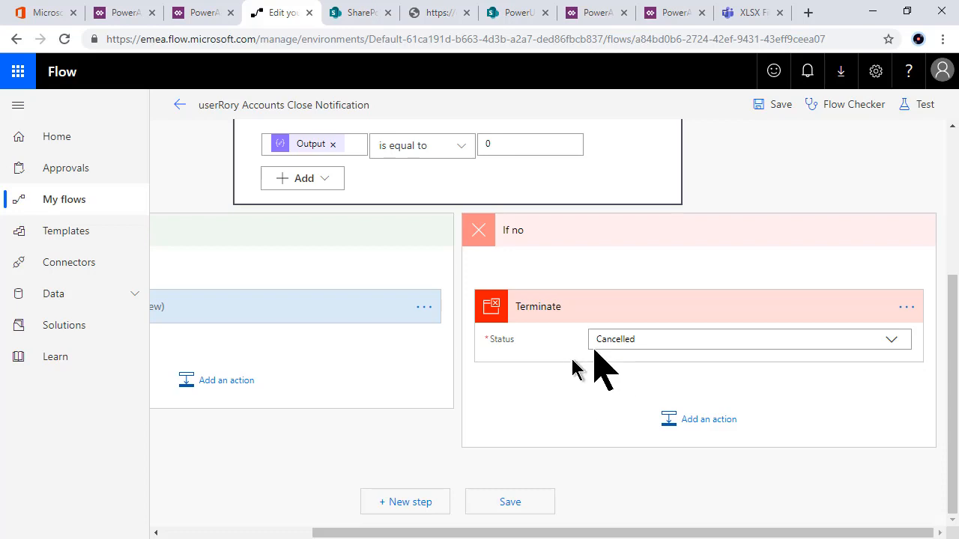
left_click(771, 108)
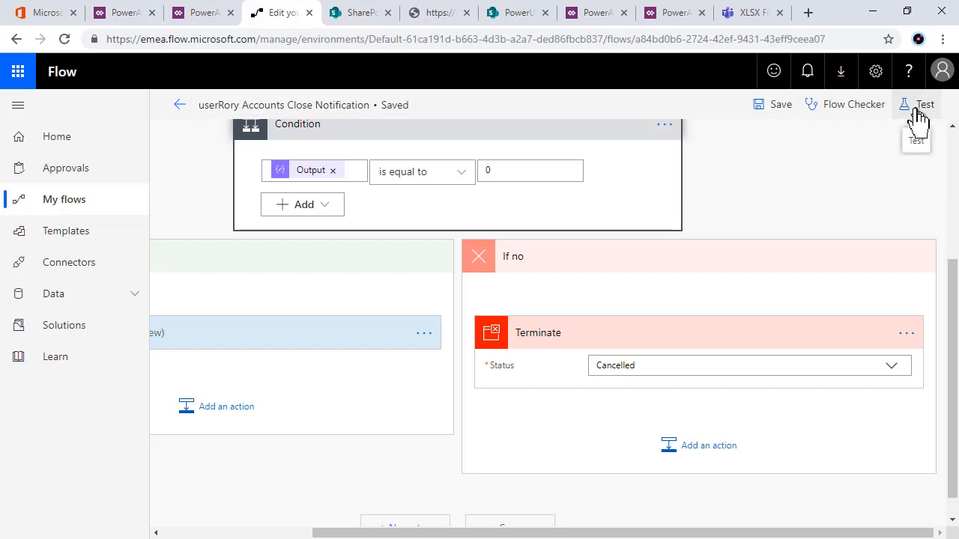
Step: Test the flow using data from the most recent previous run
left_click(916, 119)
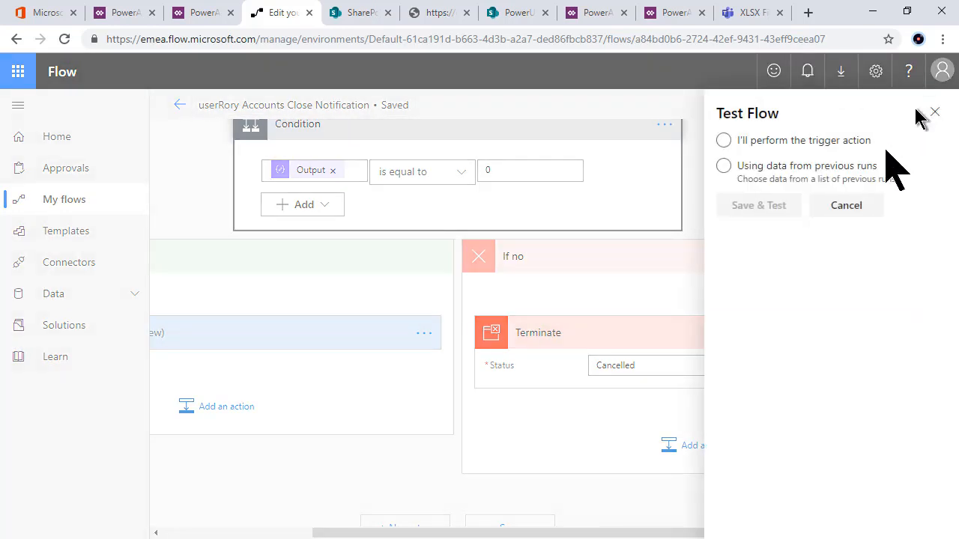
left_click(736, 168)
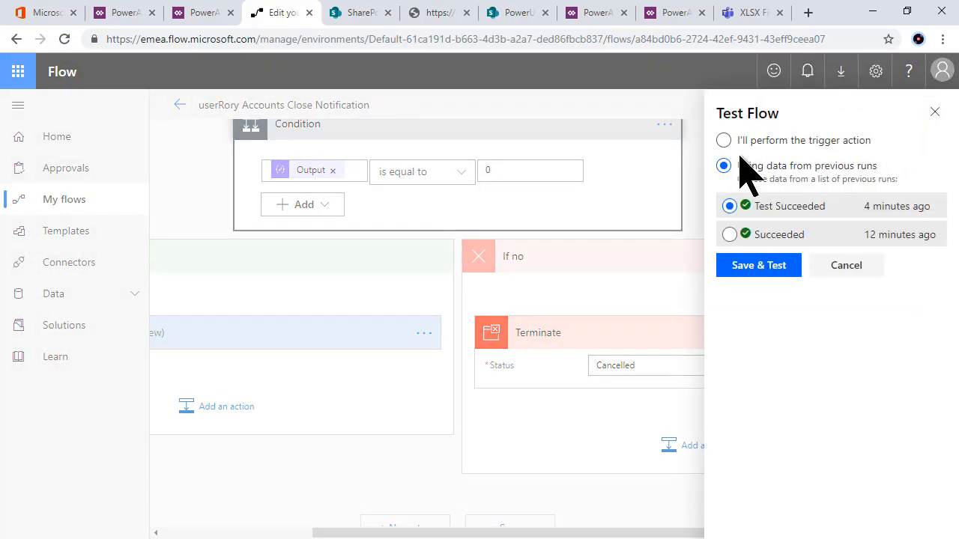
left_click(767, 271)
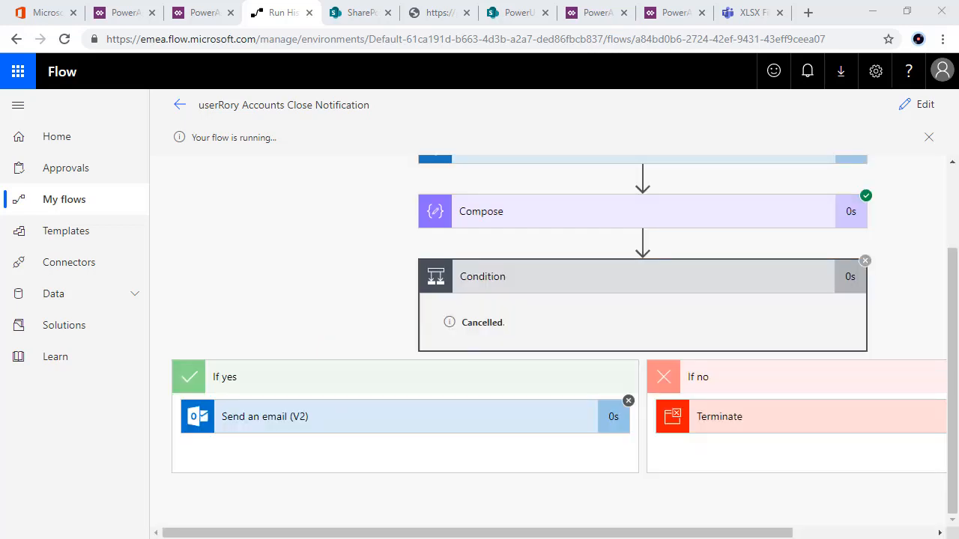
Step: Open the flow's latest run from its run history and examine the condition's If yes and If no branches
left_click(64, 39)
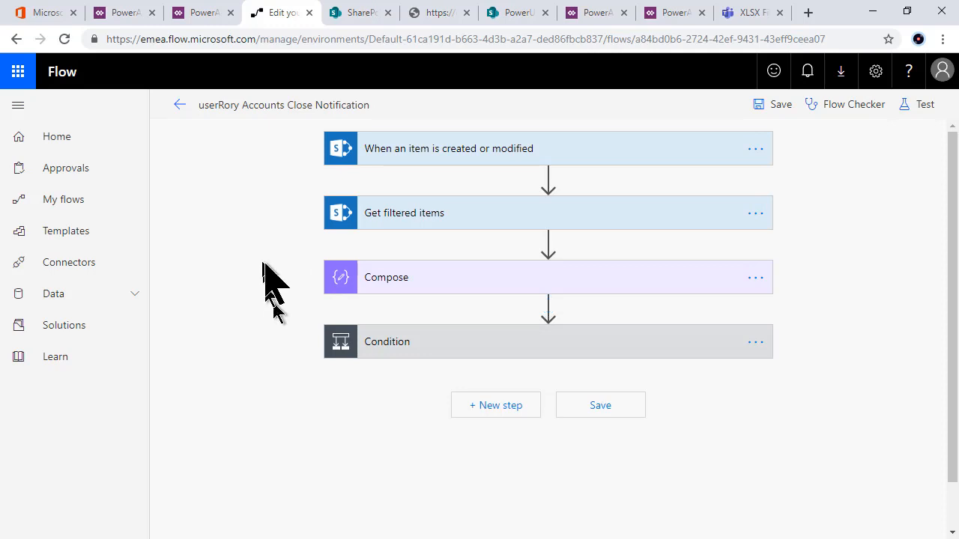
left_click(180, 105)
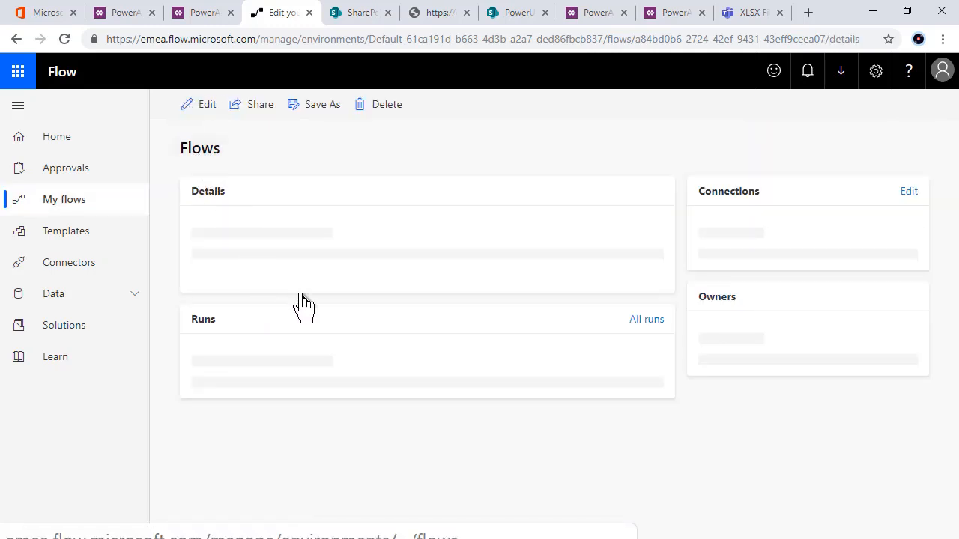
scroll(270, 435, "down", 1)
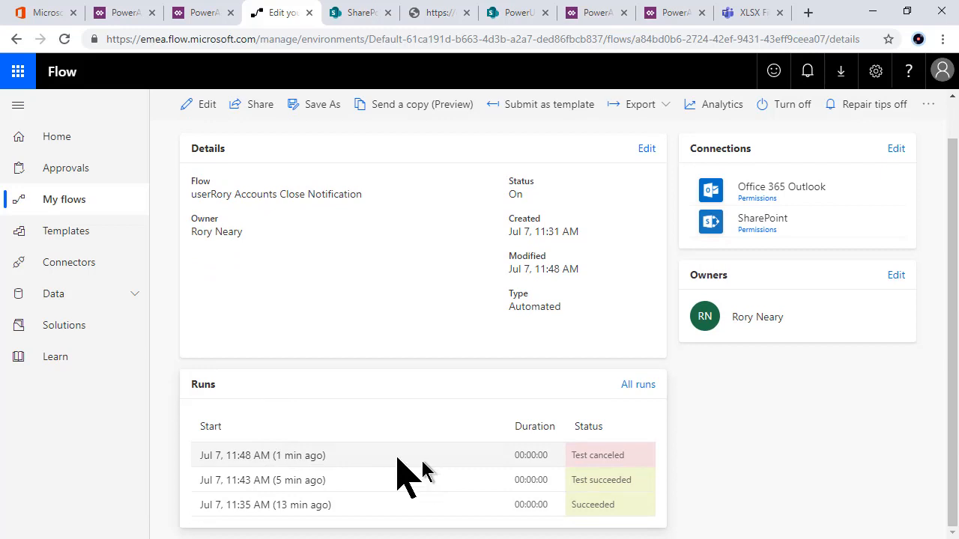
left_click(315, 455)
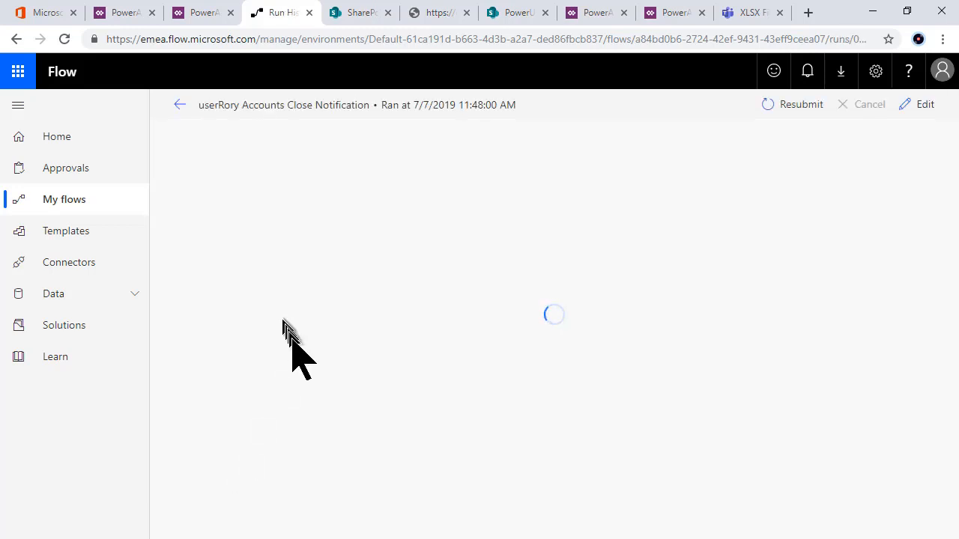
left_click(511, 363)
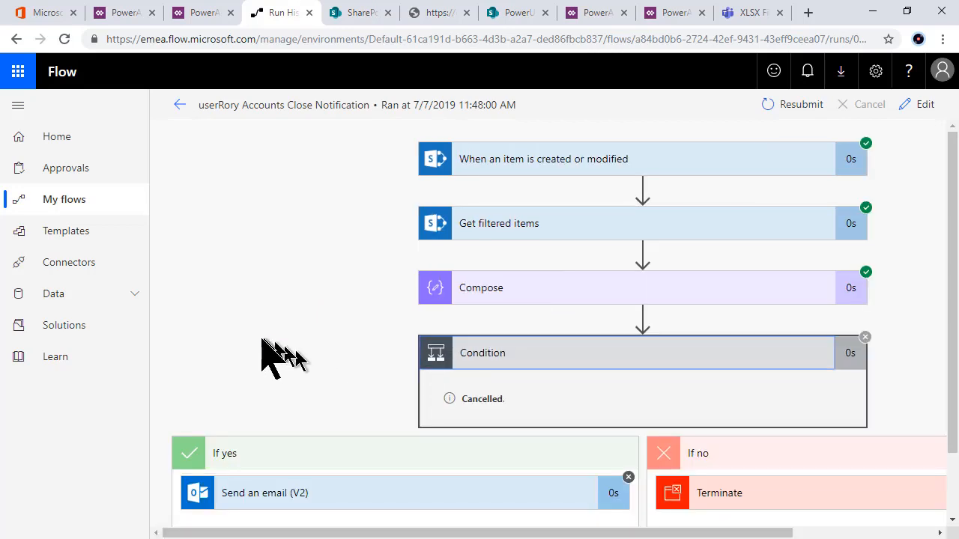
scroll(627, 467, "down", 1)
left_click_drag(770, 534, 913, 533)
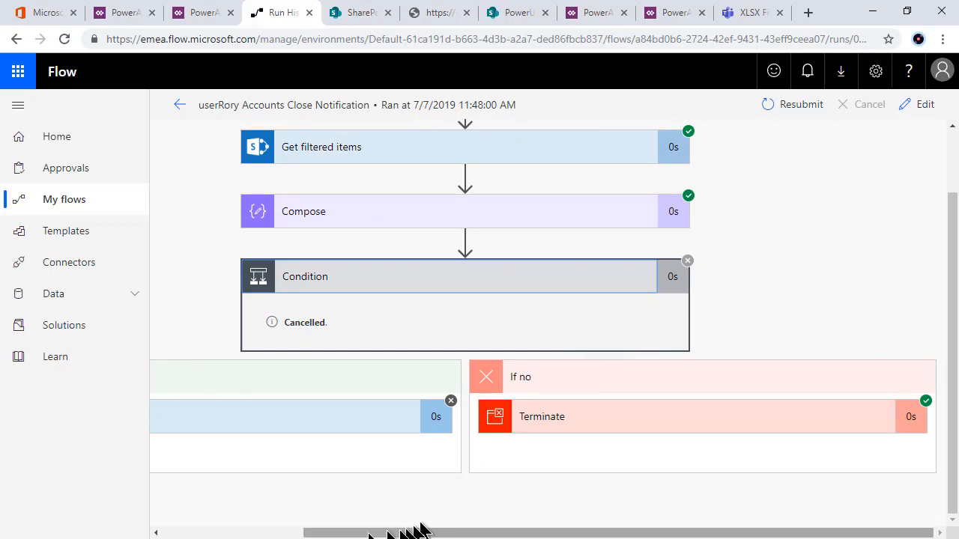
left_click_drag(407, 532, 235, 532)
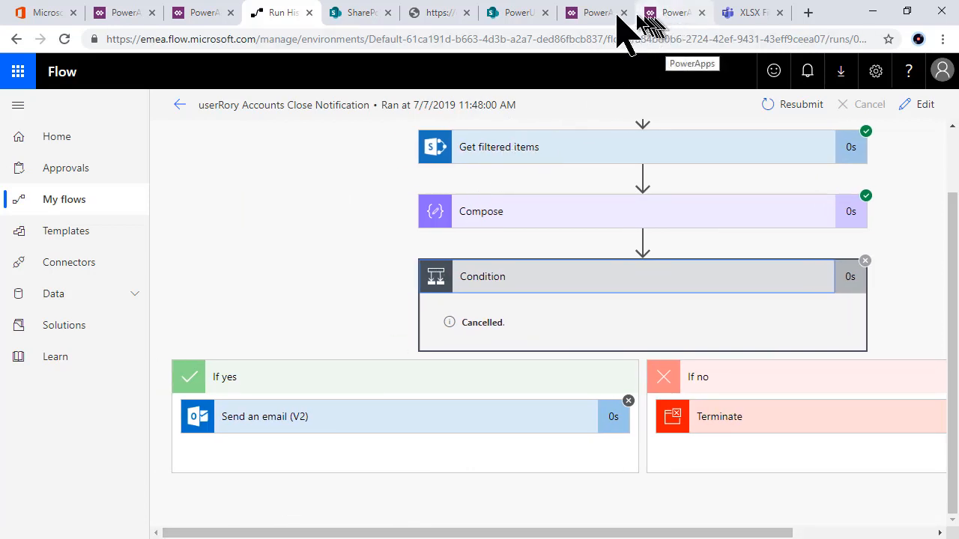
Step: In the userRoryMonthEndCloseVid PowerApps app, set DONE to YES for the INTERCO SOUTH item, save it and refresh the item list
left_click(203, 13)
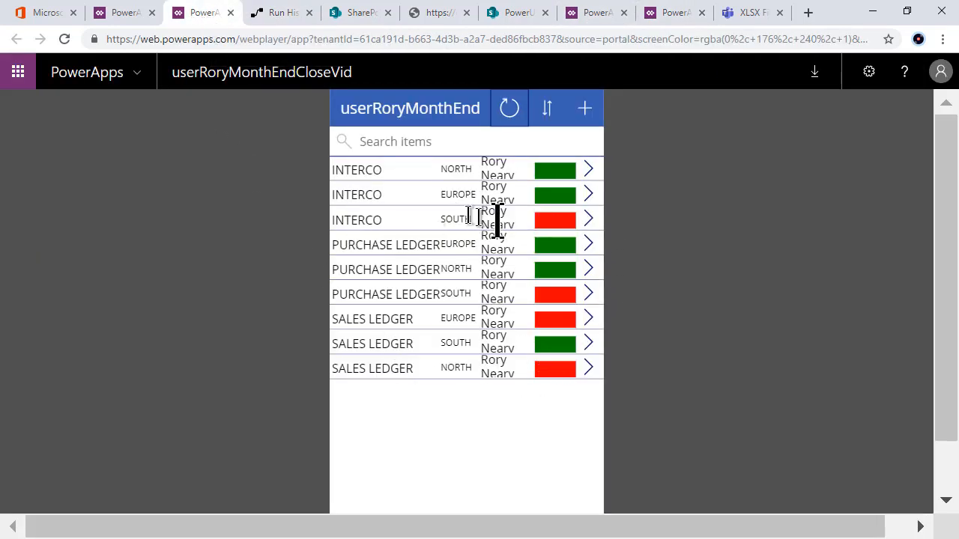
left_click(588, 220)
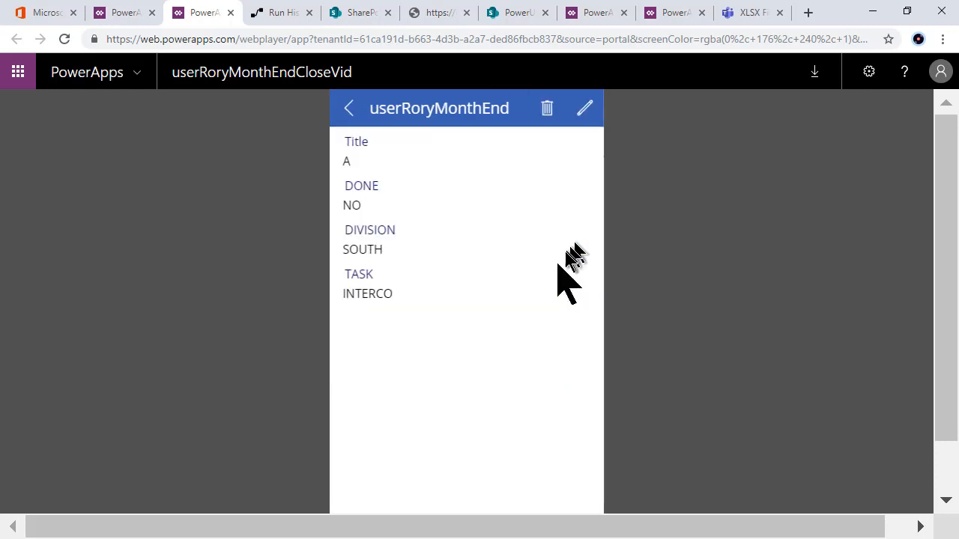
left_click(584, 110)
left_click(479, 232)
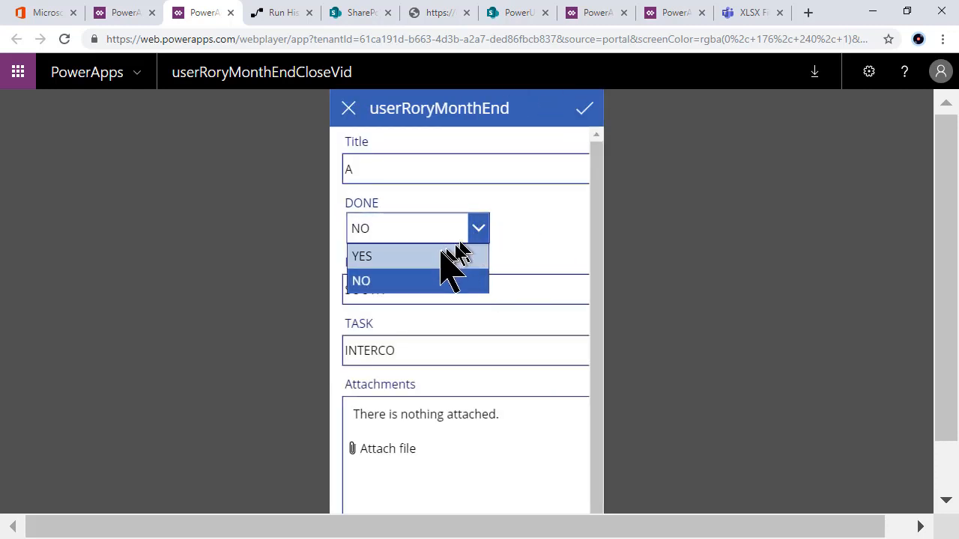
left_click(443, 255)
left_click(583, 111)
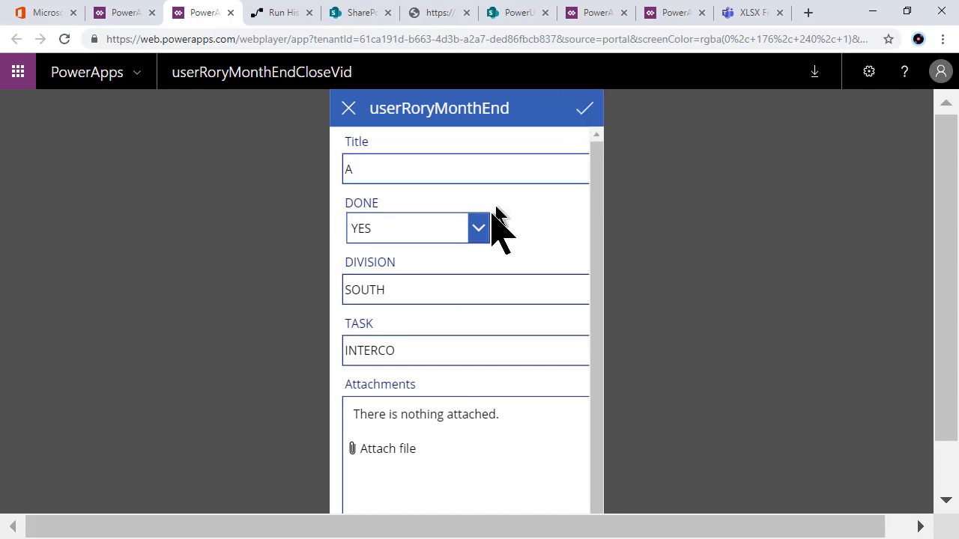
left_click(349, 109)
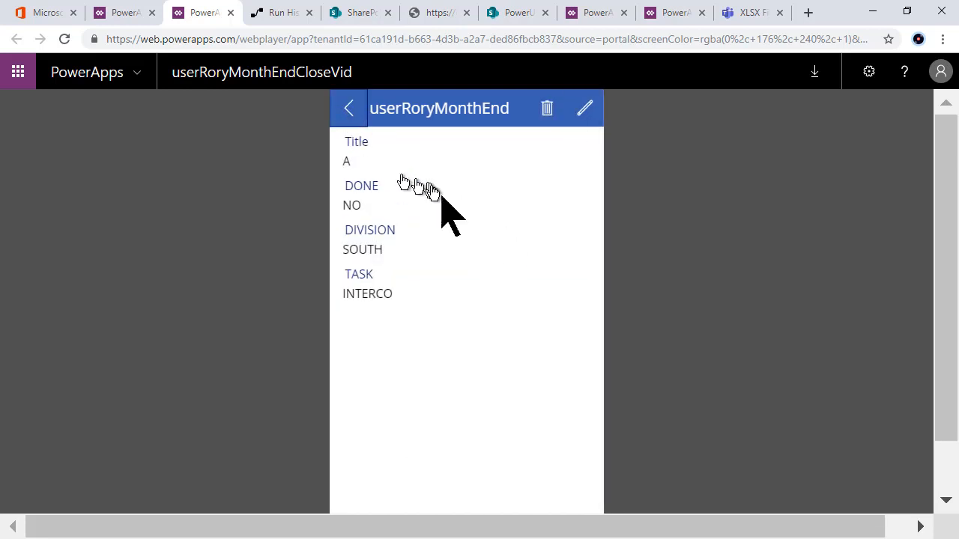
left_click(510, 109)
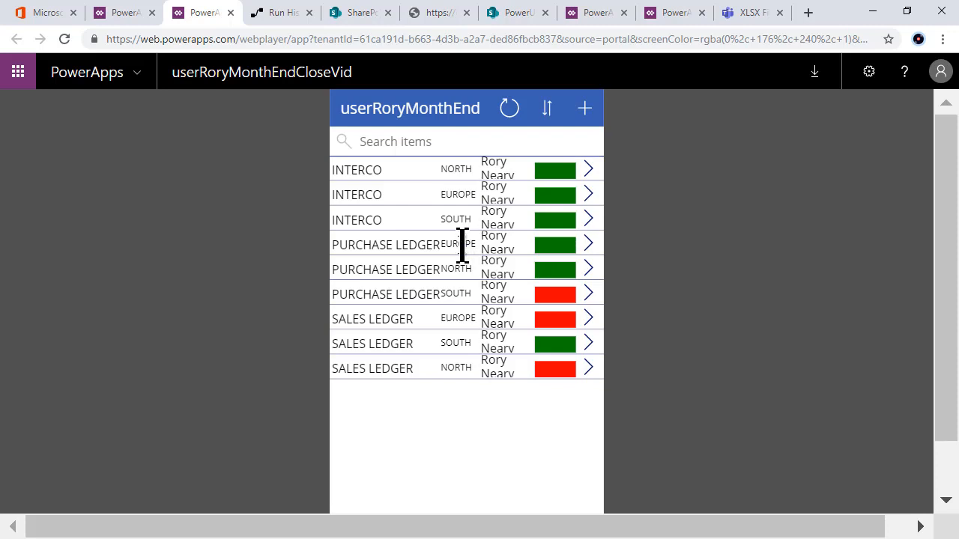
Step: Switch back to Flow, return to the flow's details page and reload its run history
left_click(264, 15)
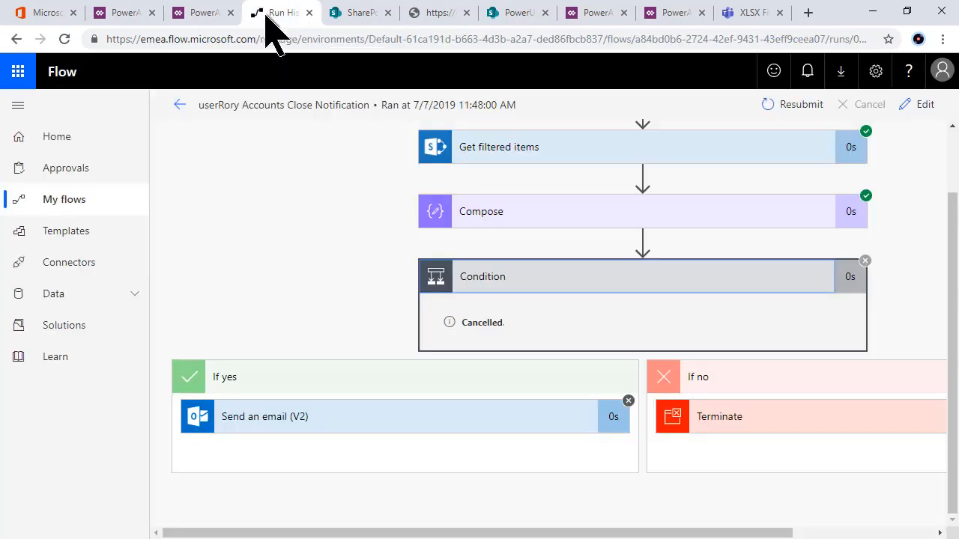
left_click(179, 105)
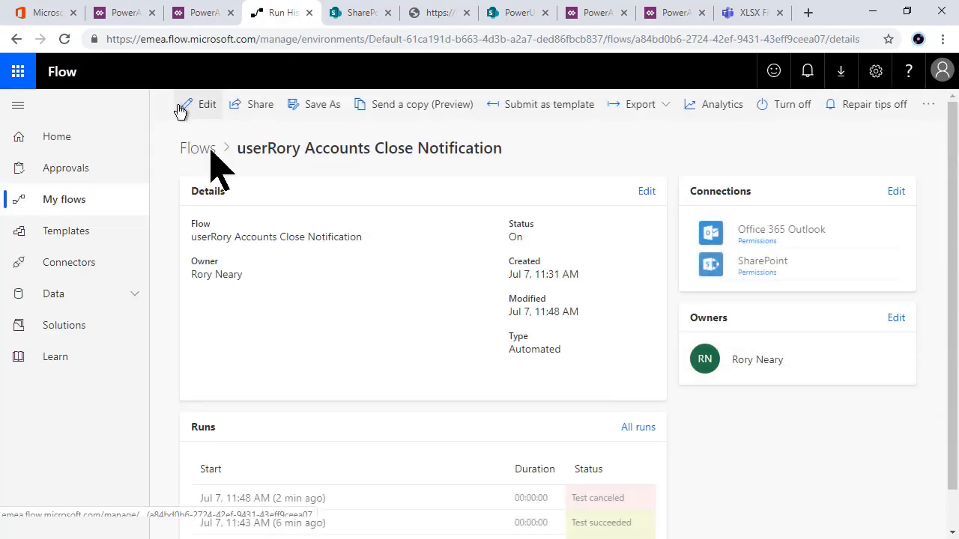
scroll(224, 263, "down", 1)
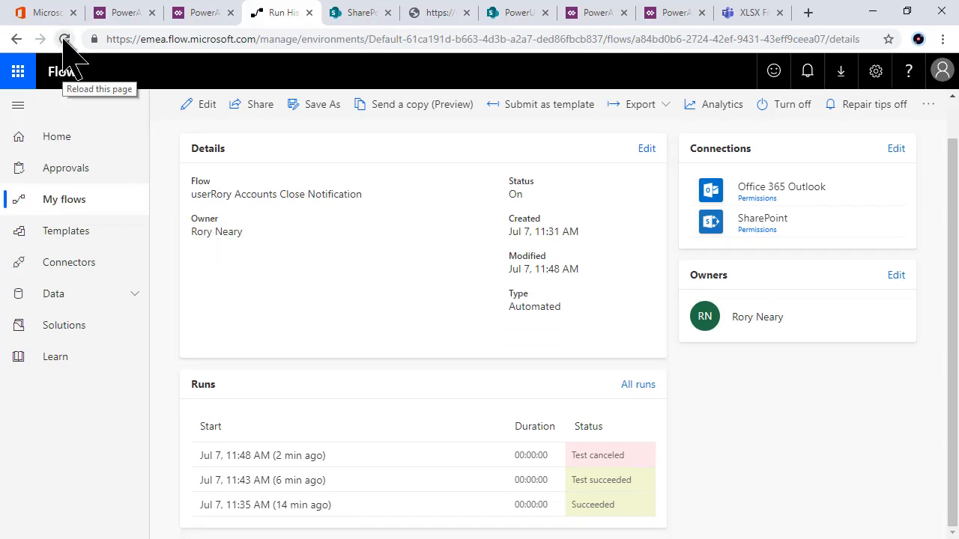
left_click(65, 40)
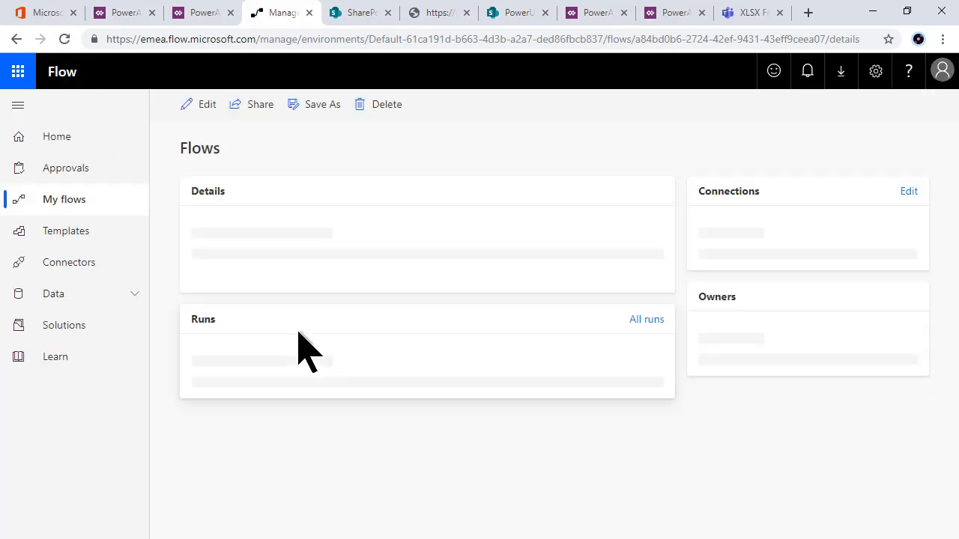
Step: Open the flow's newest run from its run history and examine the condition result and the Send an email (V2) details
scroll(300, 349, "down", 1)
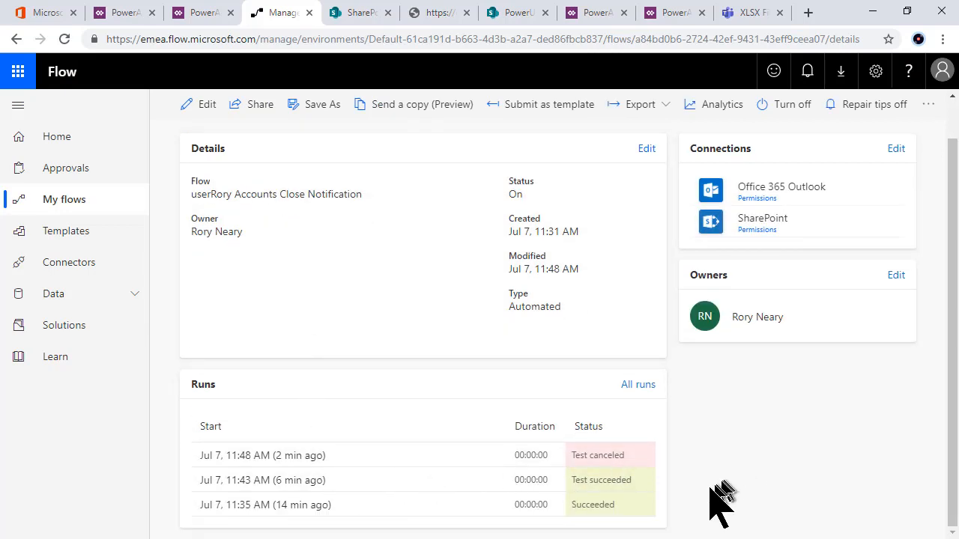
scroll(708, 484, "up", 1)
scroll(707, 483, "down", 1)
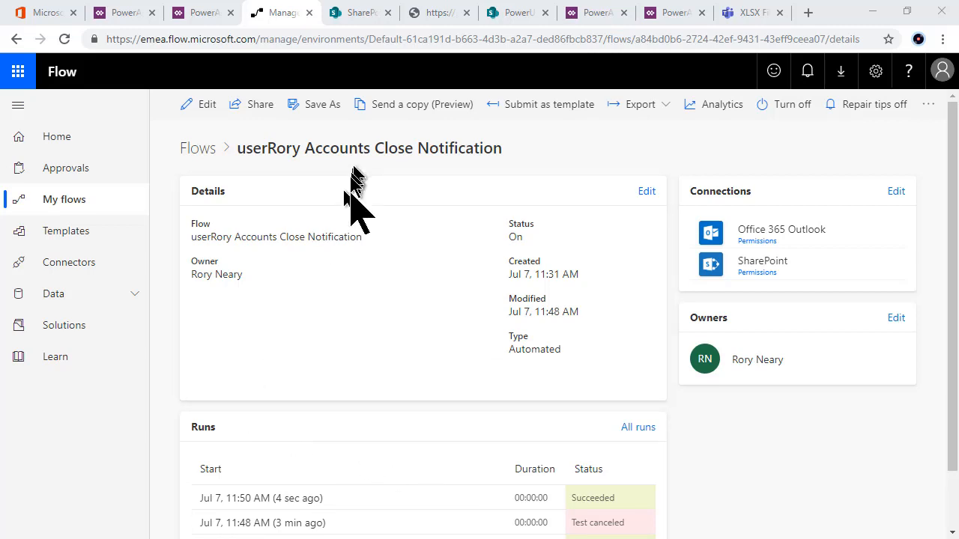
scroll(374, 321, "down", 1)
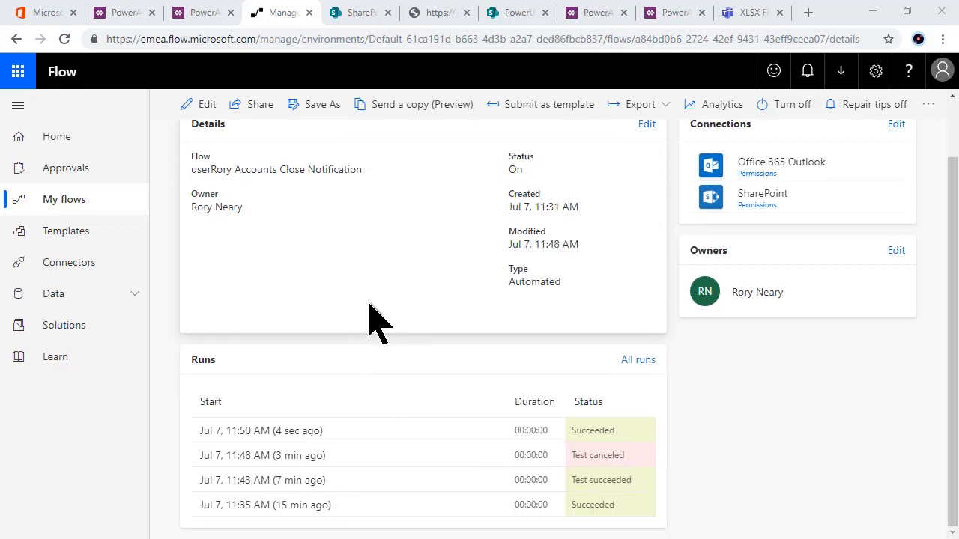
left_click(274, 431)
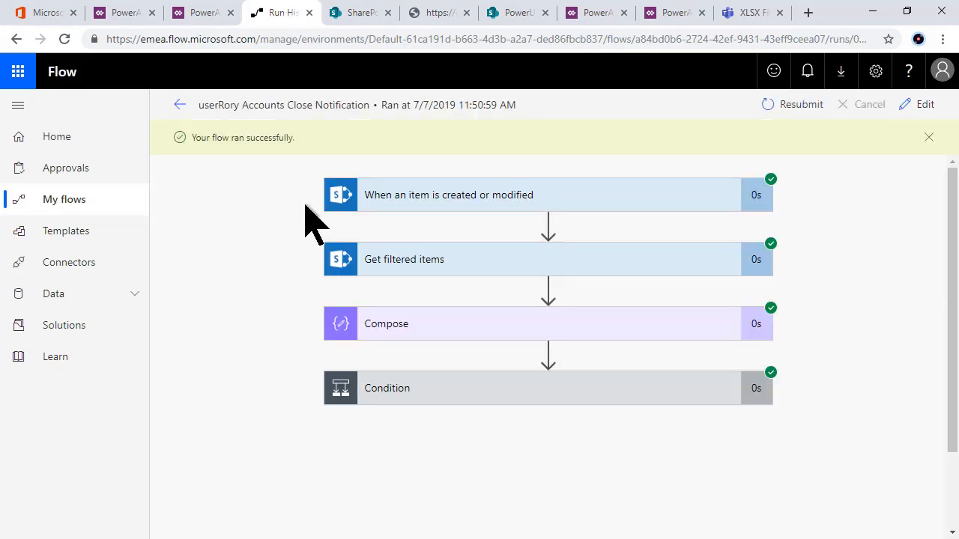
left_click(394, 396)
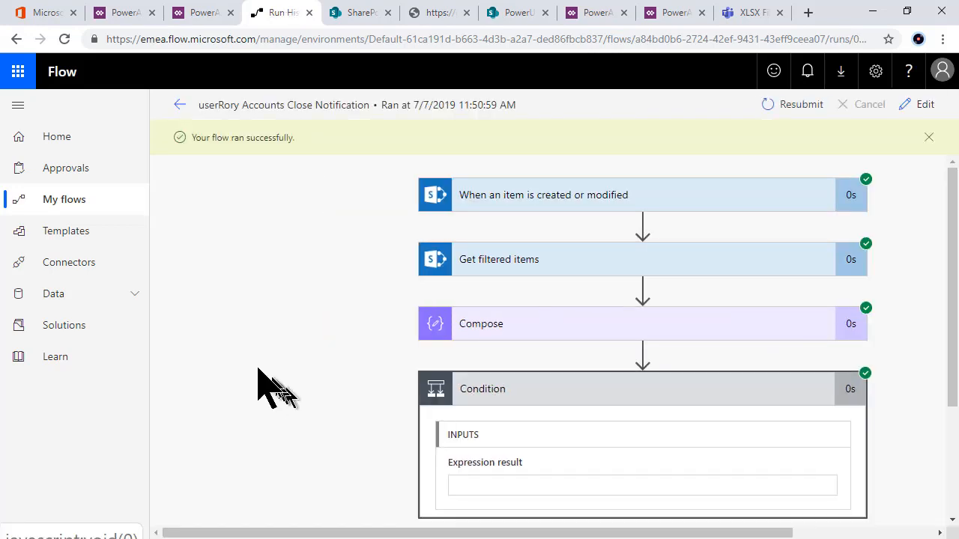
scroll(255, 378, "down", 2)
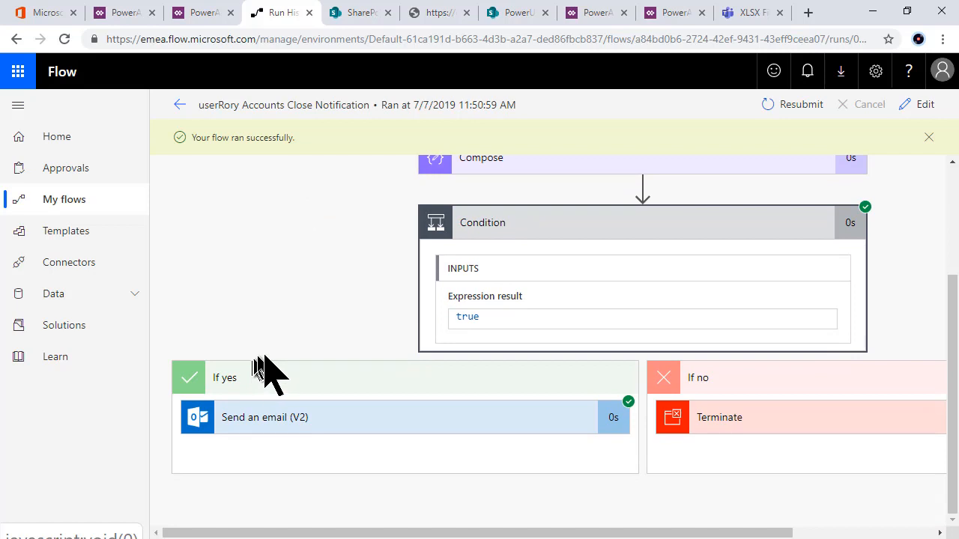
left_click(524, 416)
scroll(274, 317, "down", 3)
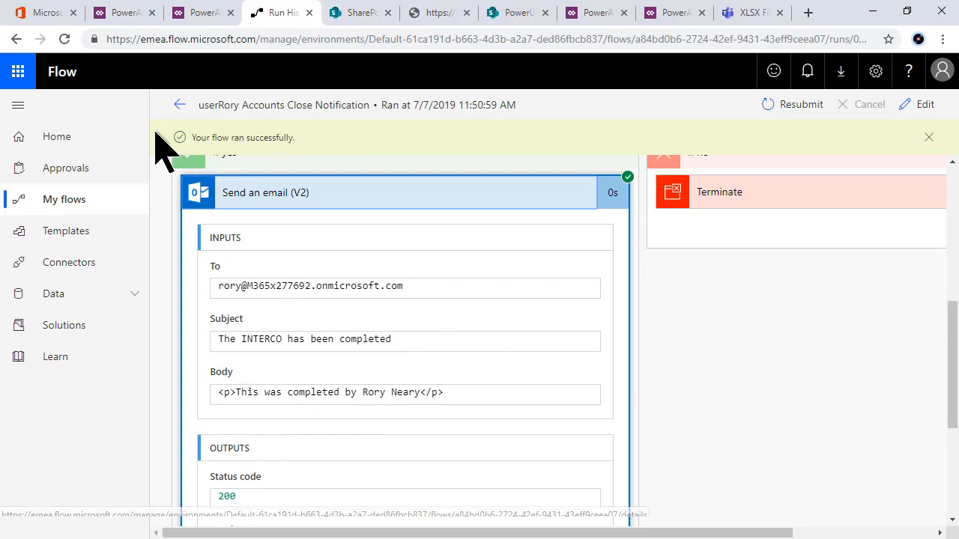
Step: Open Outlook from the Office 365 home page, switch it to the new Outlook and dismiss the welcome tour
left_click(34, 14)
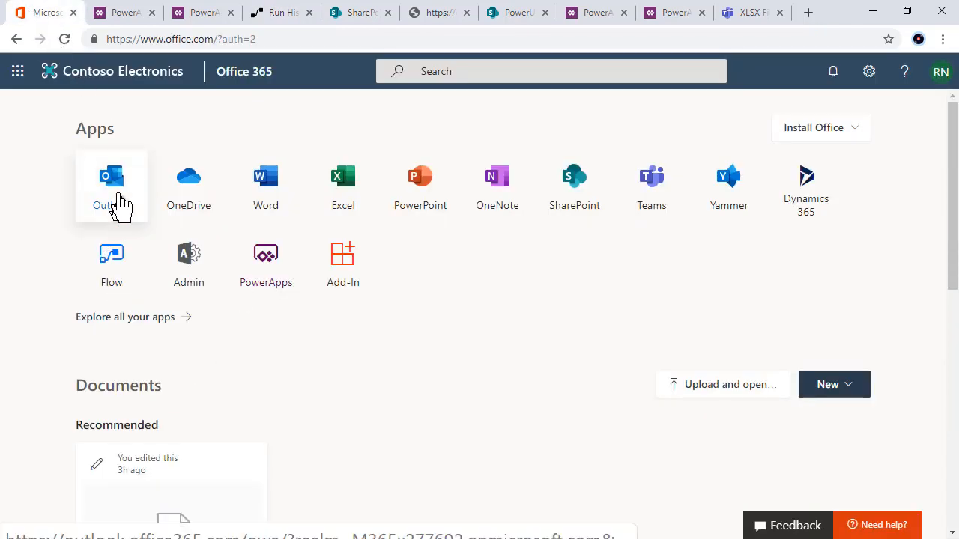
left_click(114, 196)
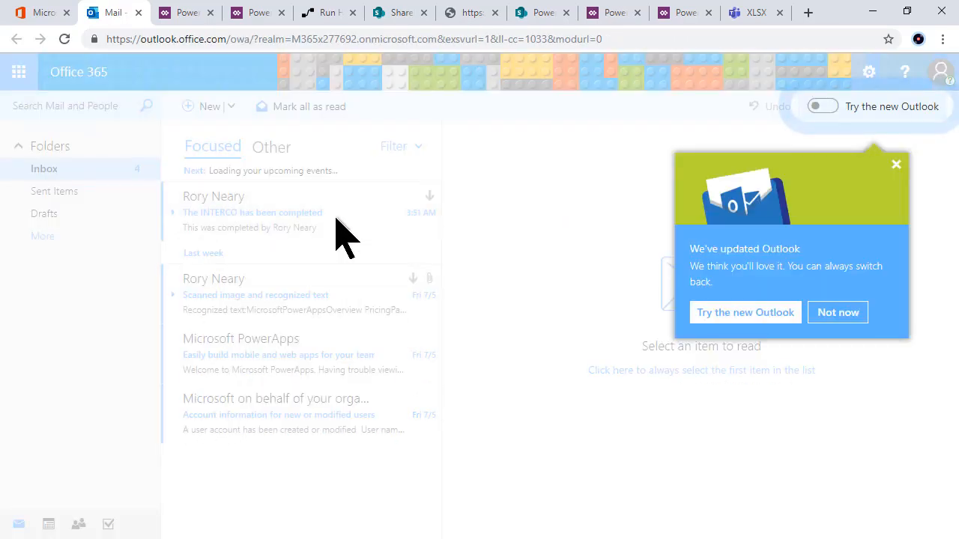
left_click(897, 166)
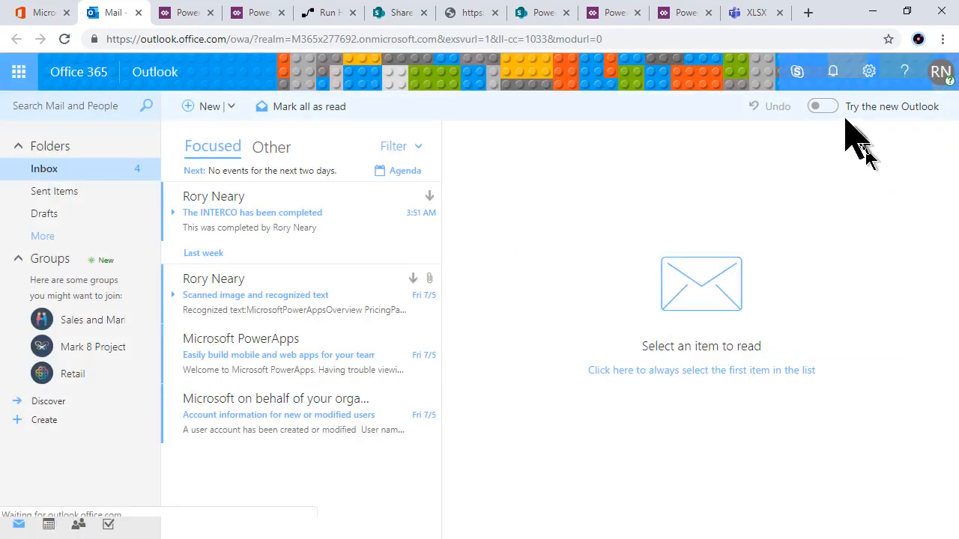
left_click(824, 106)
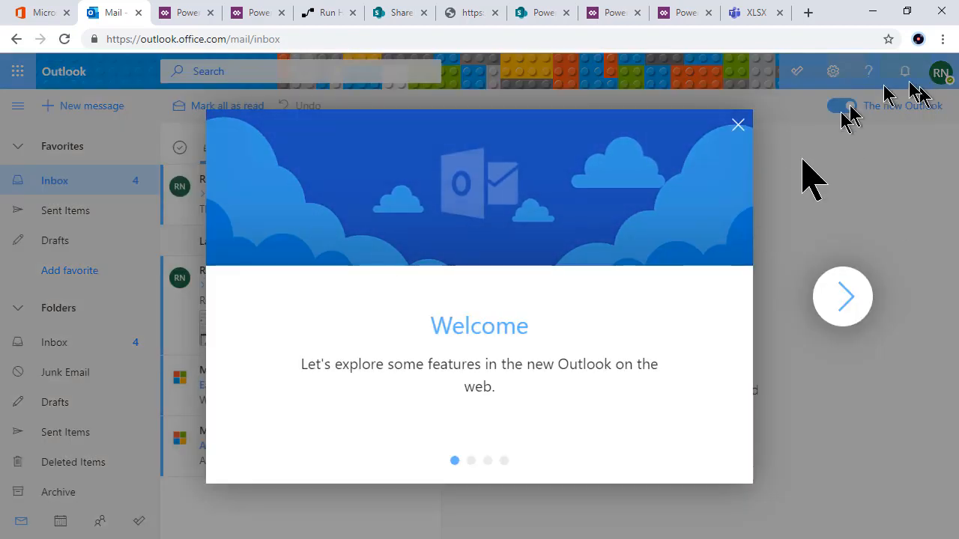
left_click(738, 125)
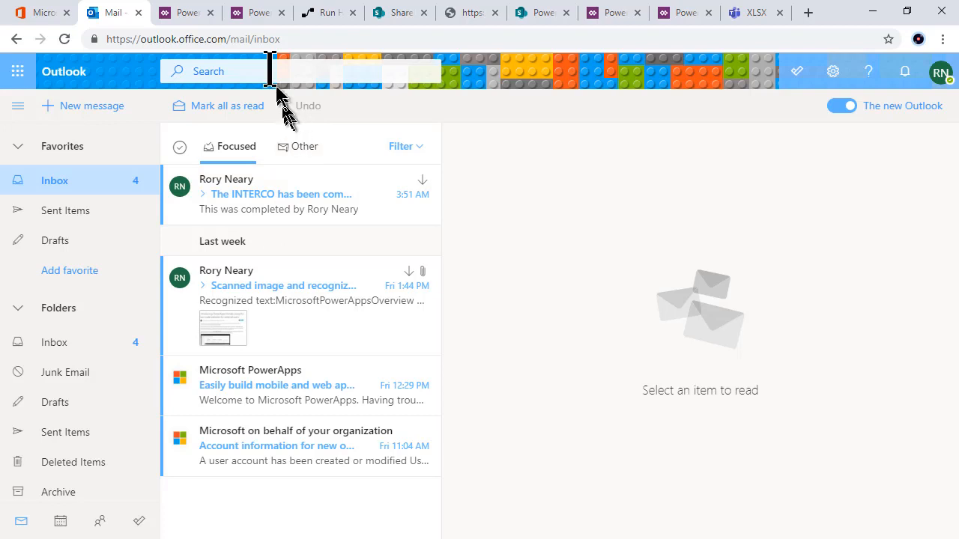
Step: In the userRoryMonthEndCloseVid PowerApps app, set DONE to YES for the SALES LEDGER EUROPE item, save it and refresh the item list
left_click(268, 13)
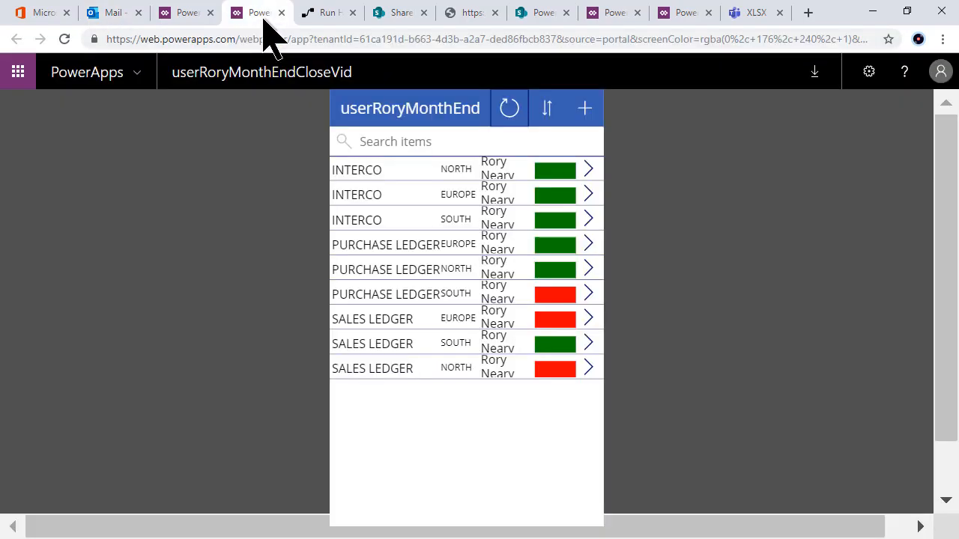
left_click(592, 327)
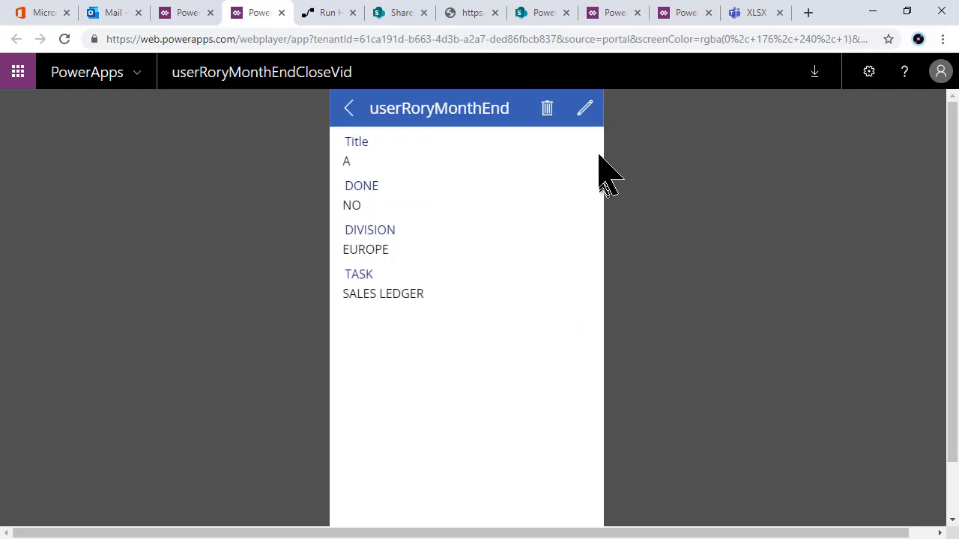
left_click(587, 113)
left_click(450, 229)
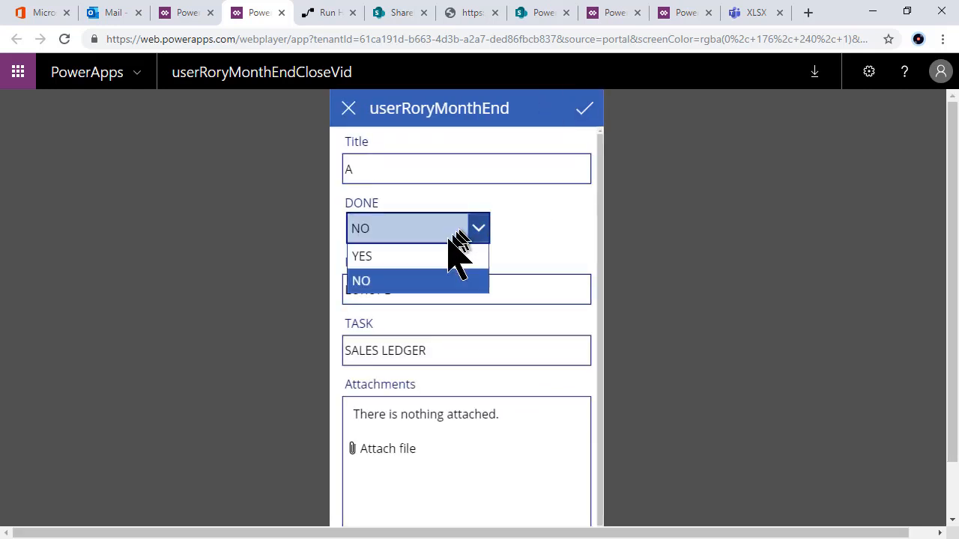
left_click(411, 257)
left_click(582, 109)
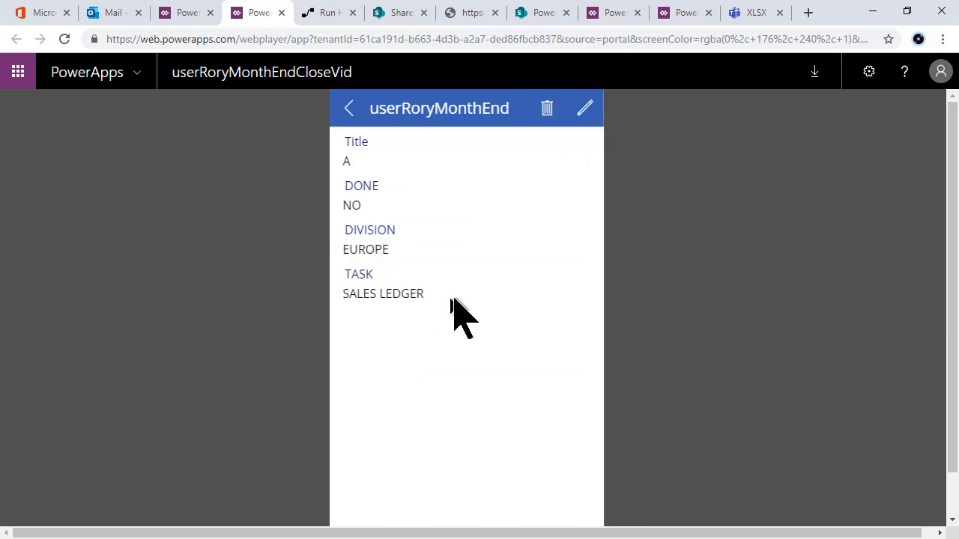
left_click(349, 112)
left_click(522, 111)
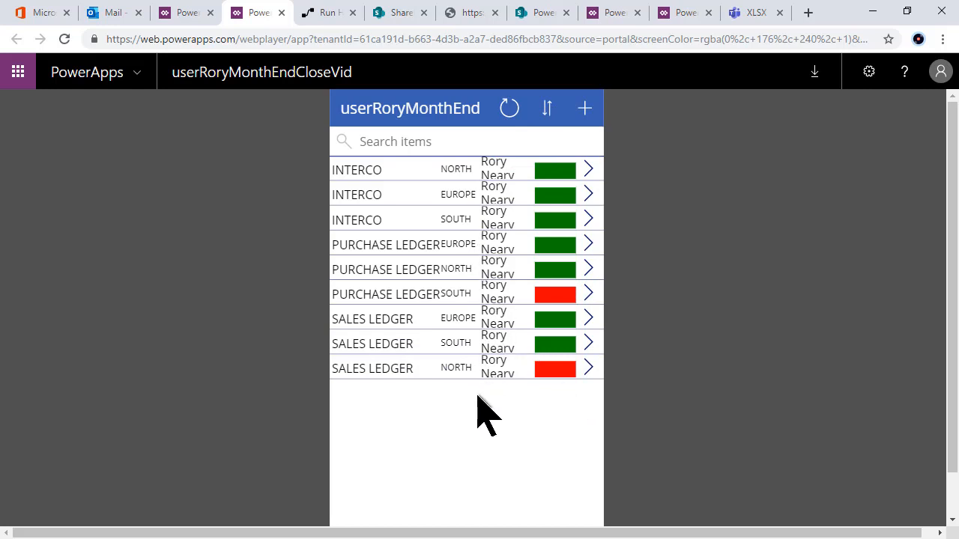
Step: Switch to Flow, leave the open run for the flow's details page and reload it to check the run history
left_click(339, 12)
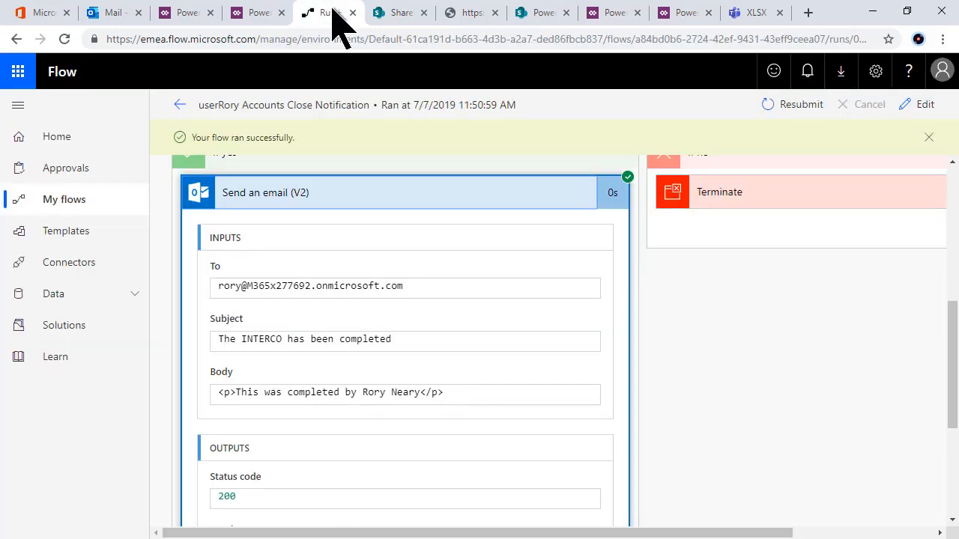
left_click(178, 112)
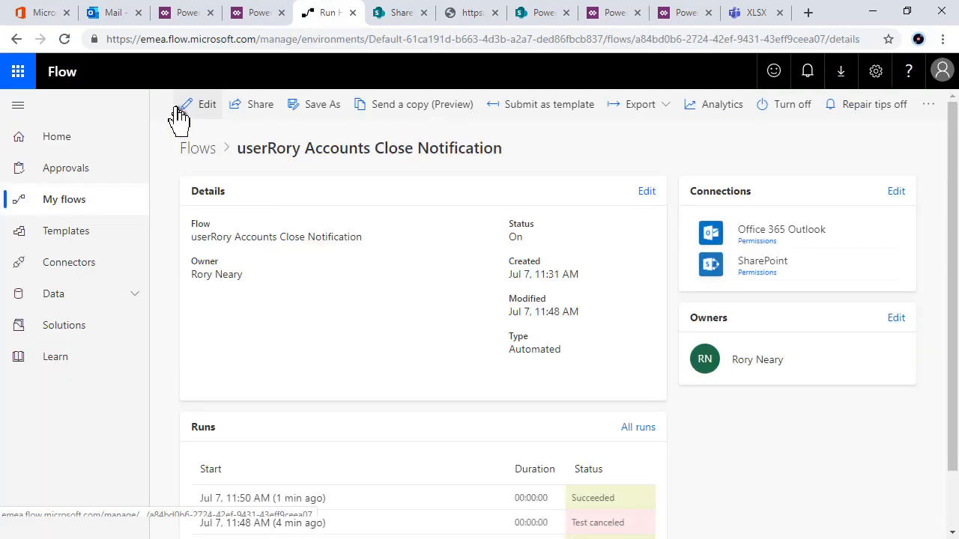
scroll(247, 300, "down", 1)
left_click(65, 40)
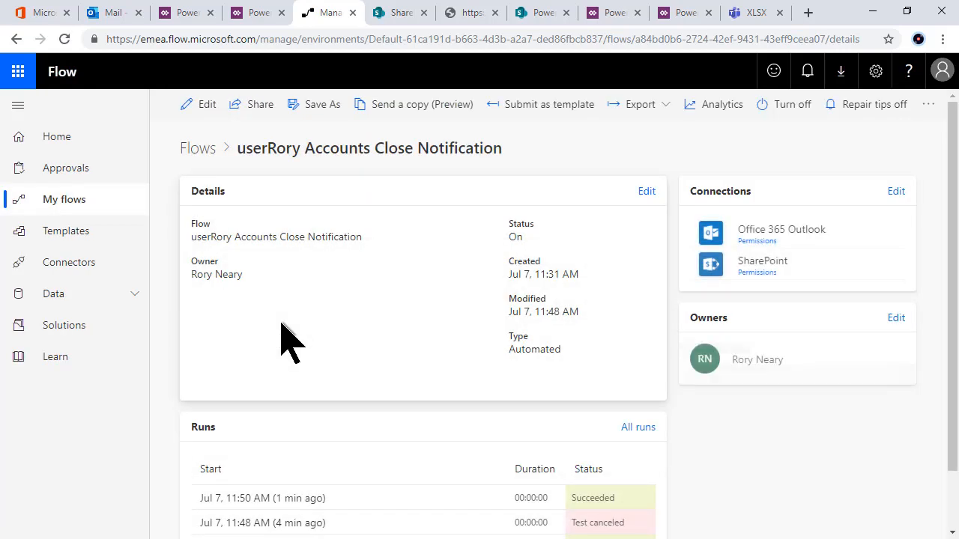
scroll(282, 337, "down", 1)
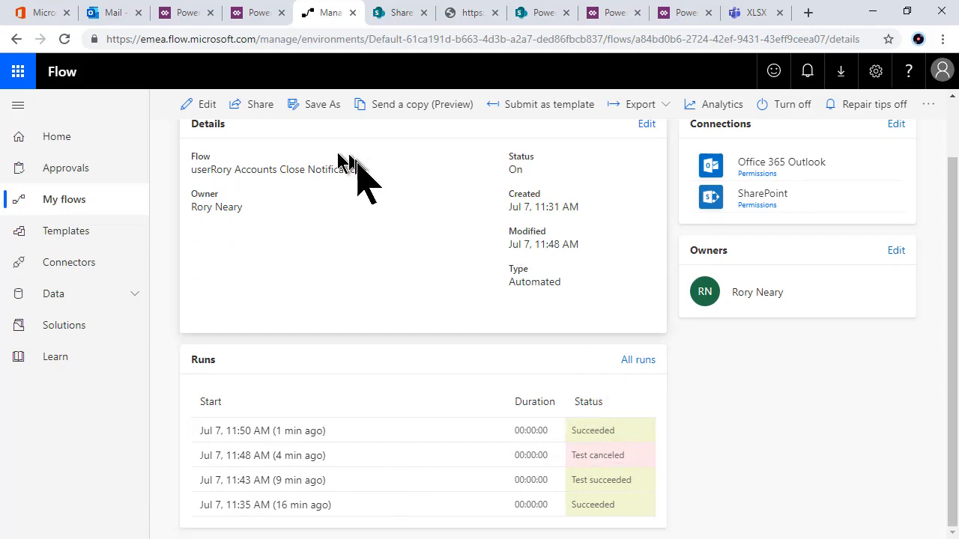
Step: In the userRoryMonthEndCloseVid PowerApps app, set DONE to YES for the SALES LEDGER NORTH item, save it and refresh the item list
left_click(259, 18)
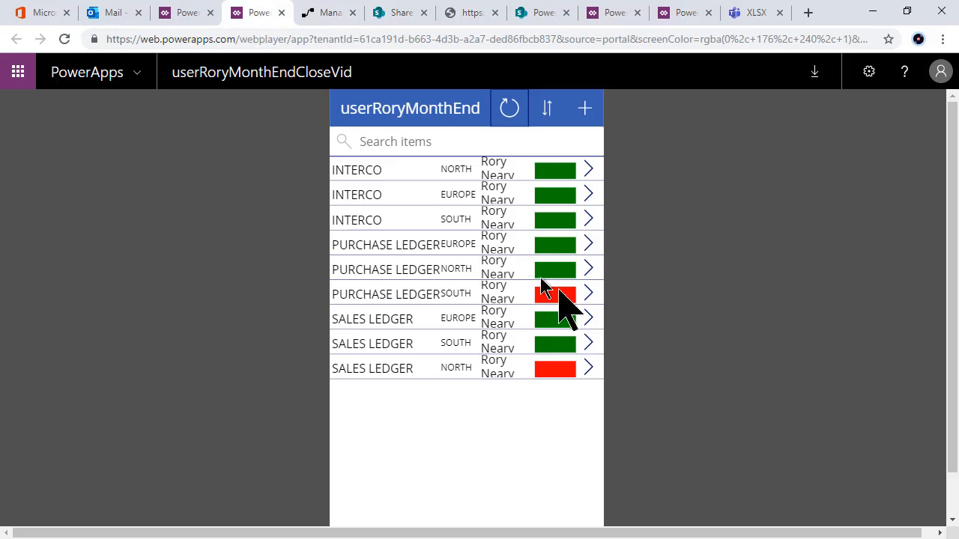
left_click(588, 372)
left_click(584, 120)
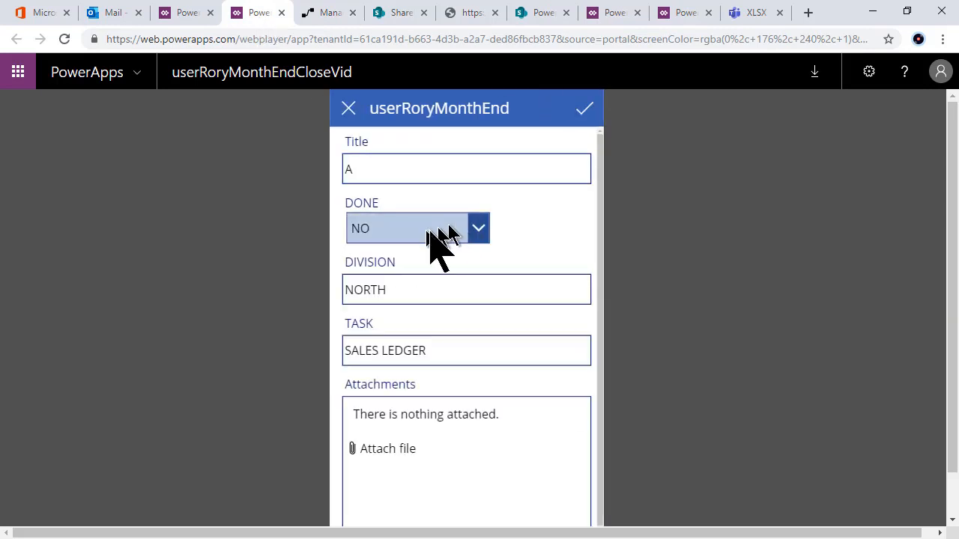
left_click(448, 230)
left_click(427, 254)
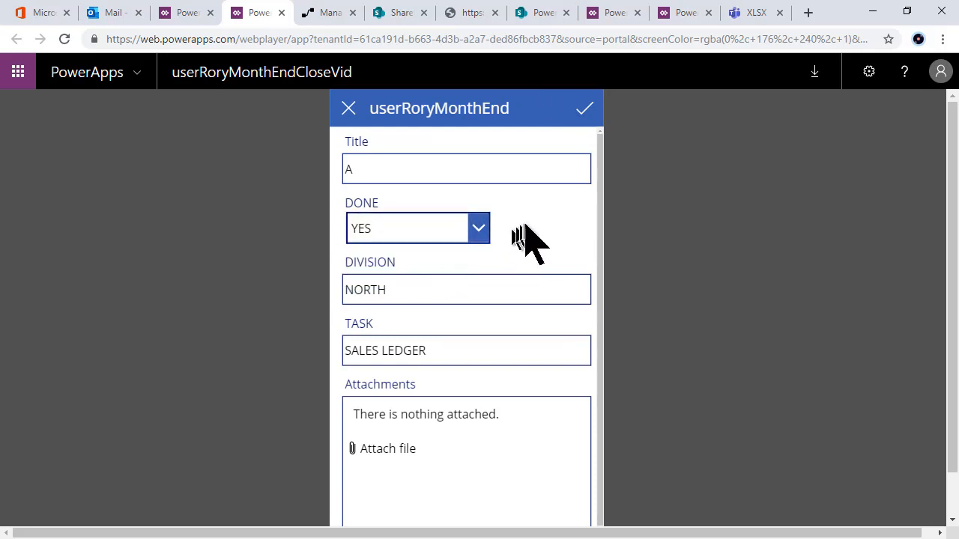
left_click(587, 113)
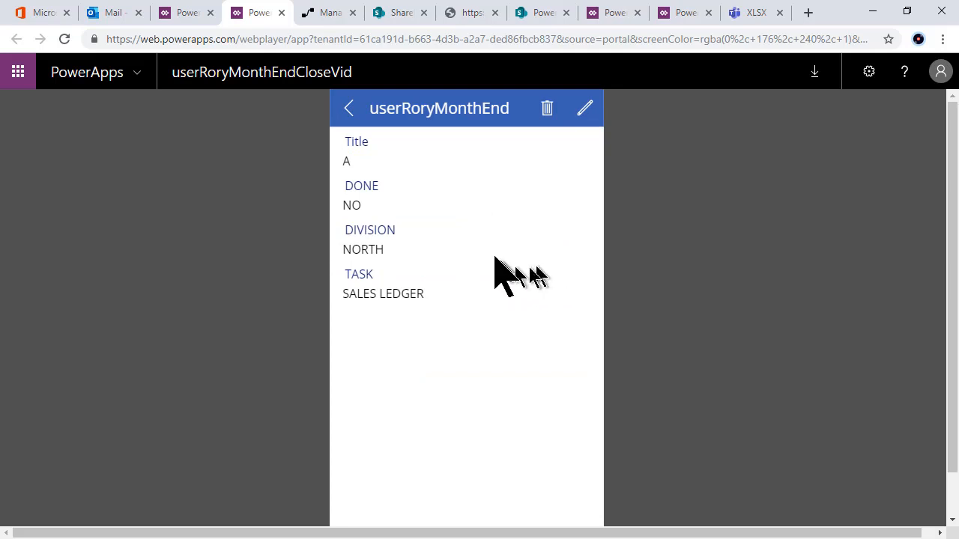
left_click(349, 109)
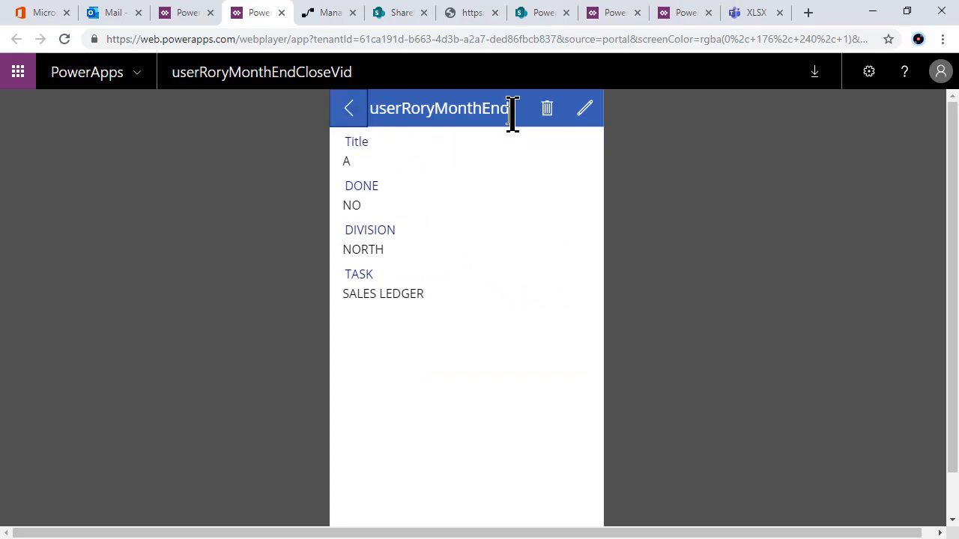
left_click(510, 110)
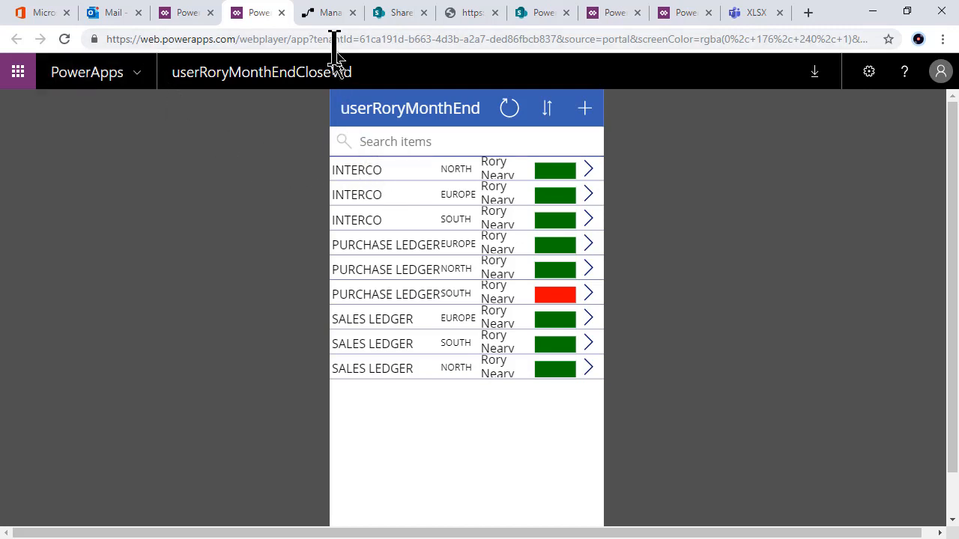
Step: Switch back to Flow and reload the flow's details page to look for new runs
left_click(326, 14)
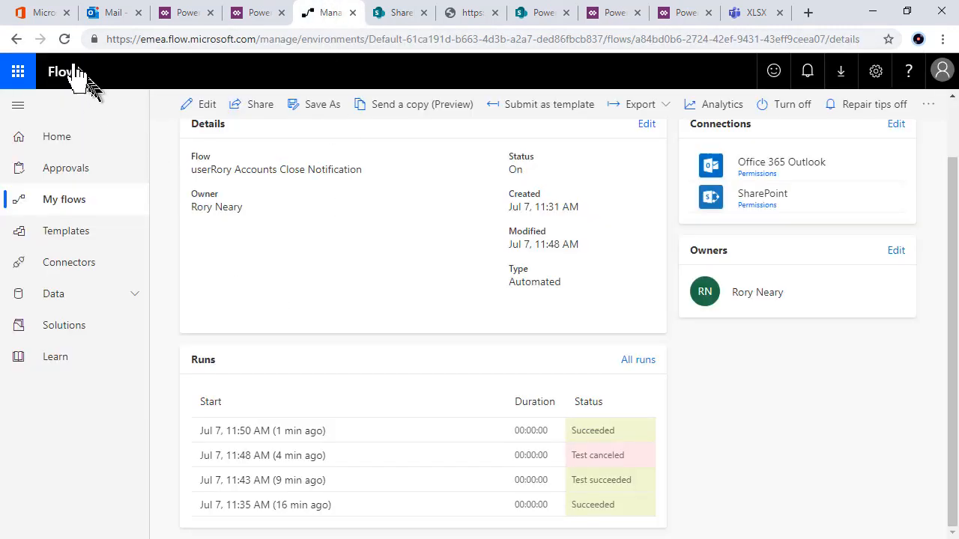
left_click(63, 39)
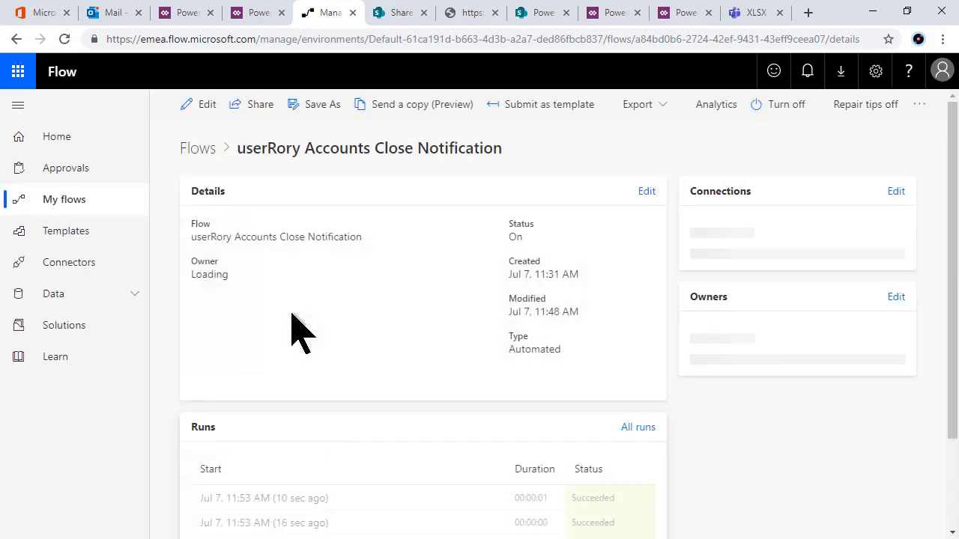
scroll(300, 330, "down", 2)
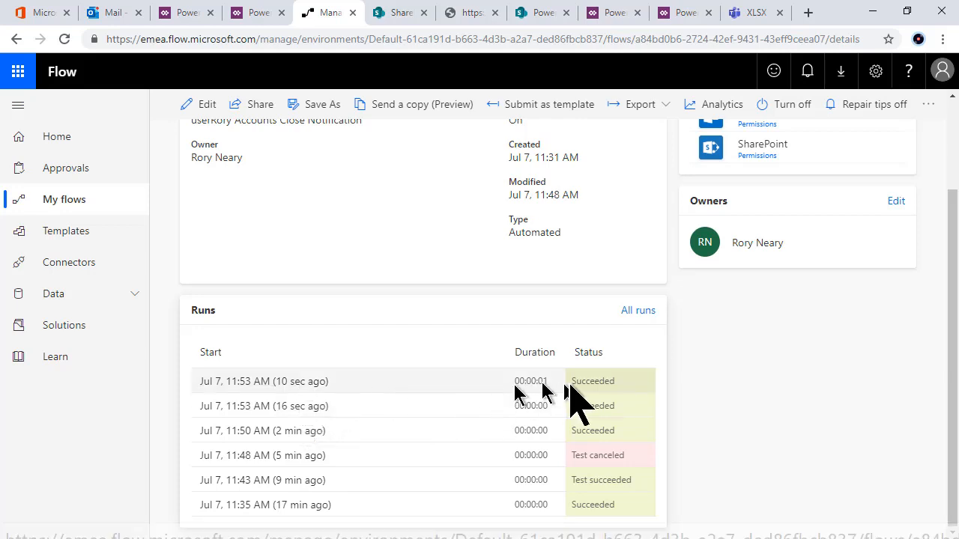
Step: Open the second-newest run and examine its condition result and the inputs and outputs of Send an email (V2)
left_click(295, 406)
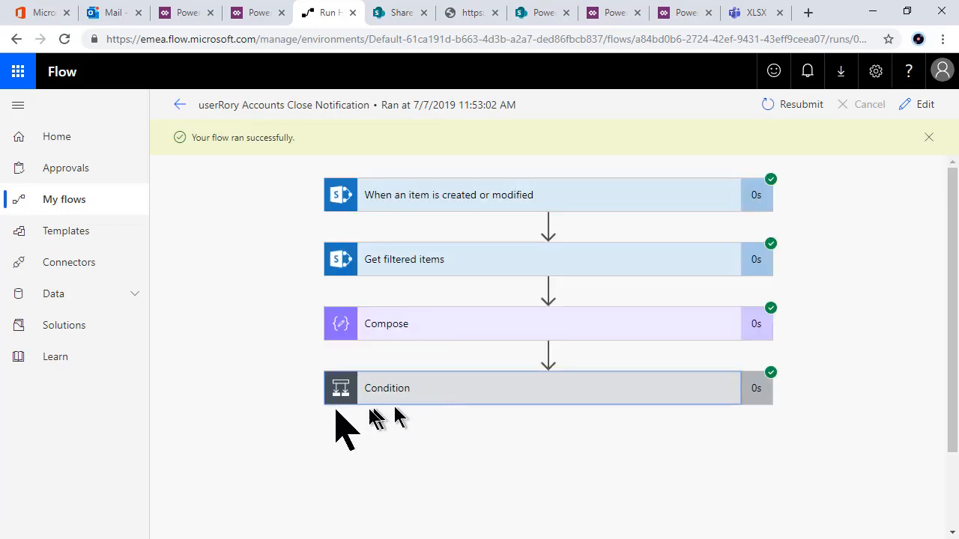
left_click(336, 403)
scroll(235, 391, "down", 2)
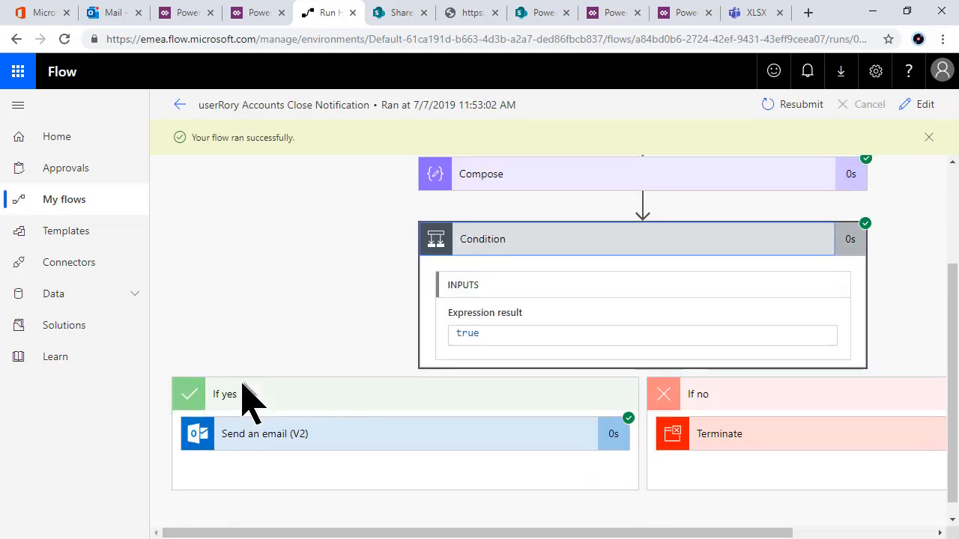
left_click(289, 442)
scroll(257, 349, "down", 2)
scroll(277, 367, "down", 1)
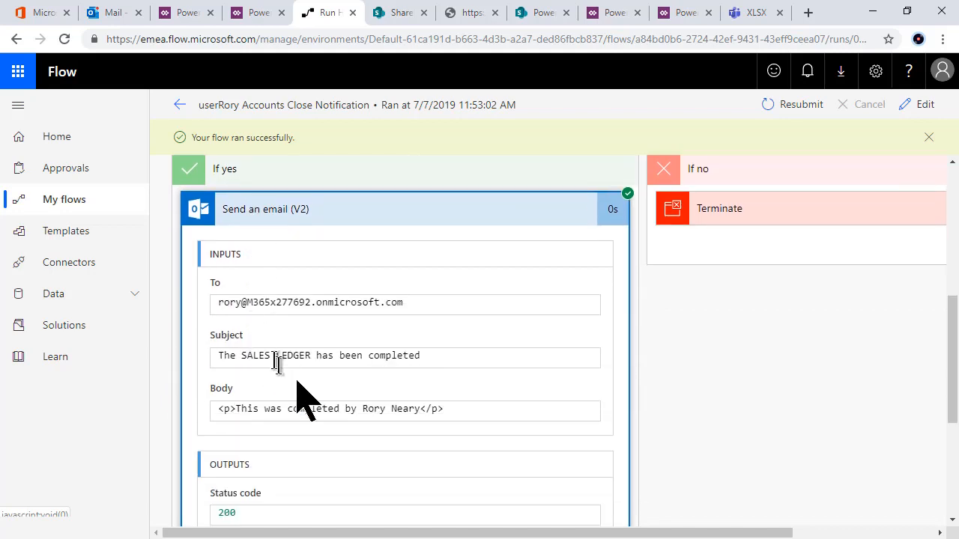
scroll(300, 385, "down", 4)
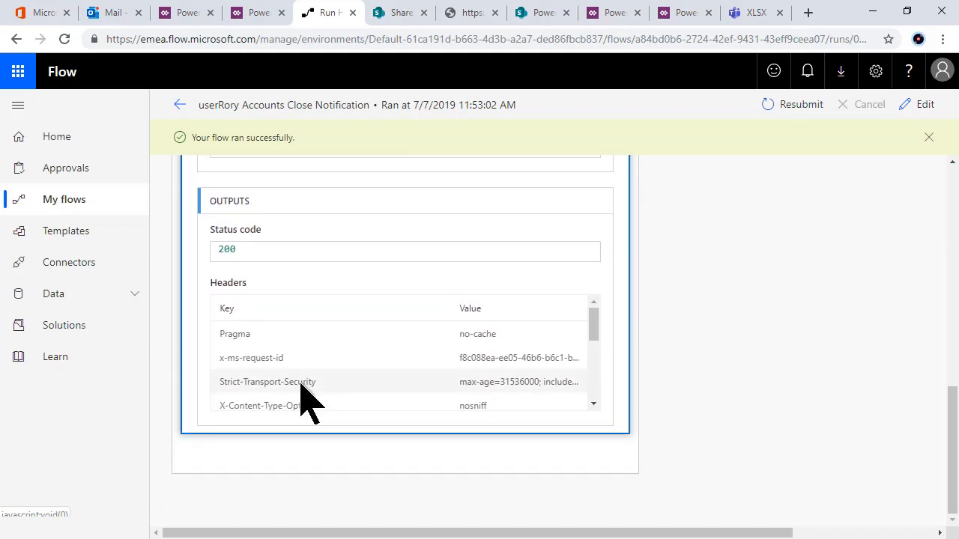
scroll(307, 401, "up", 4)
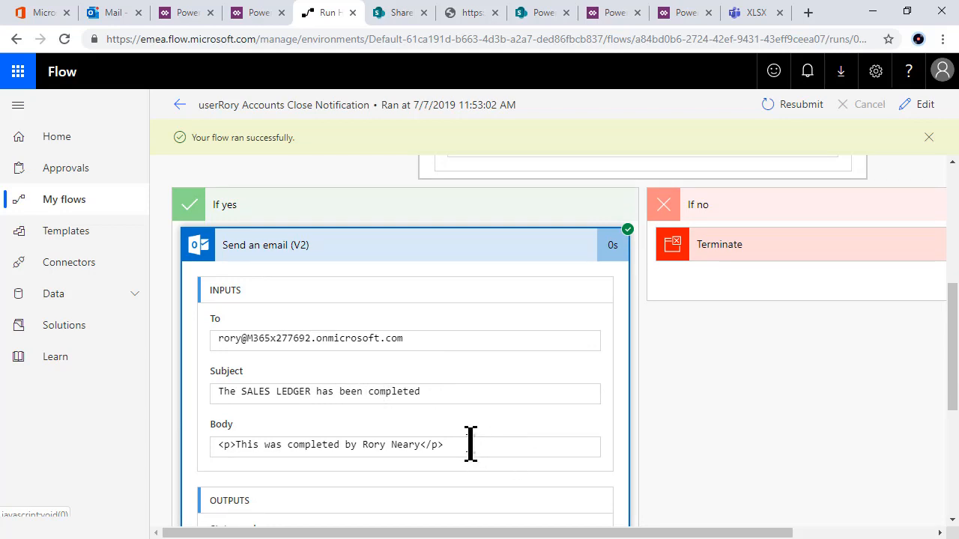
Step: Examine the outputs of Send an email (V2) and the Compose action's inputs and outputs in the open run
scroll(471, 449, "down", 4)
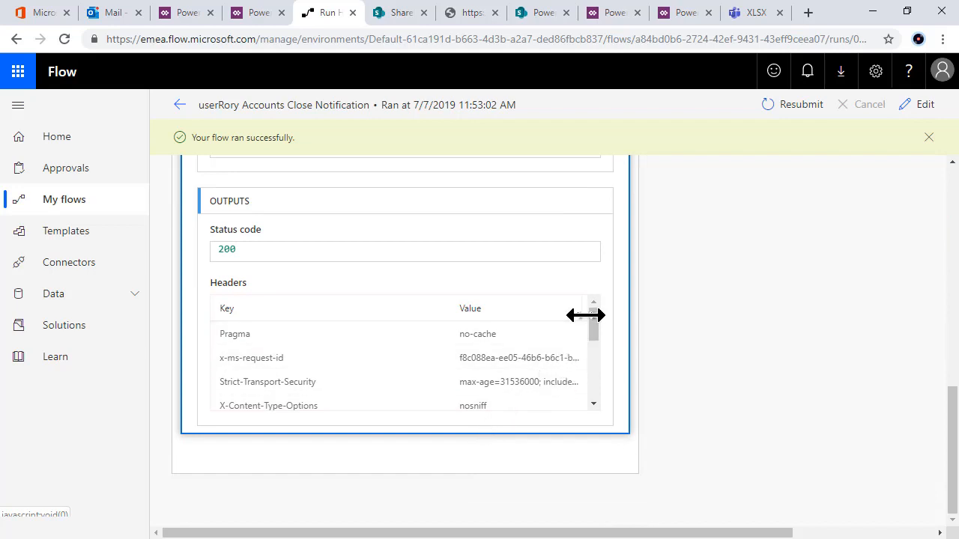
left_click_drag(591, 320, 498, 321)
scroll(475, 330, "up", 8)
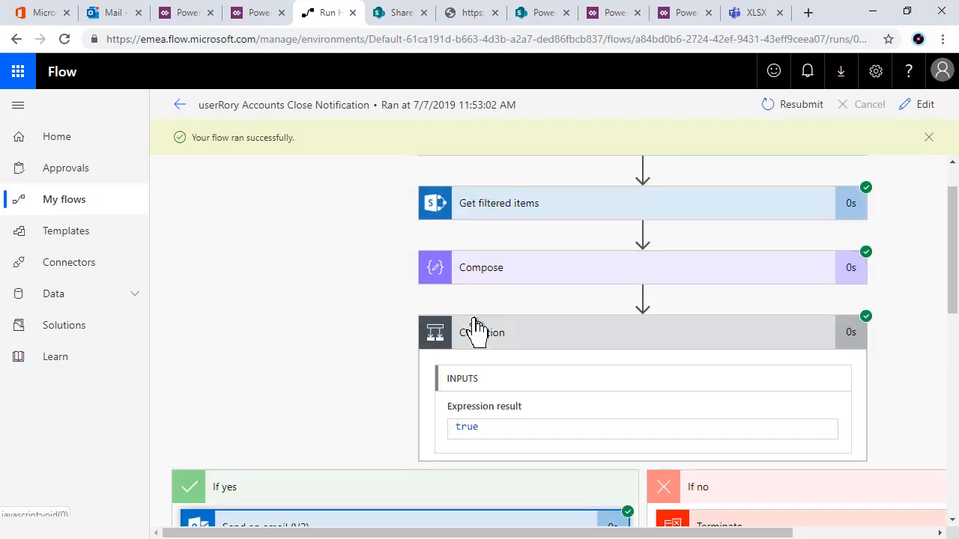
left_click(533, 289)
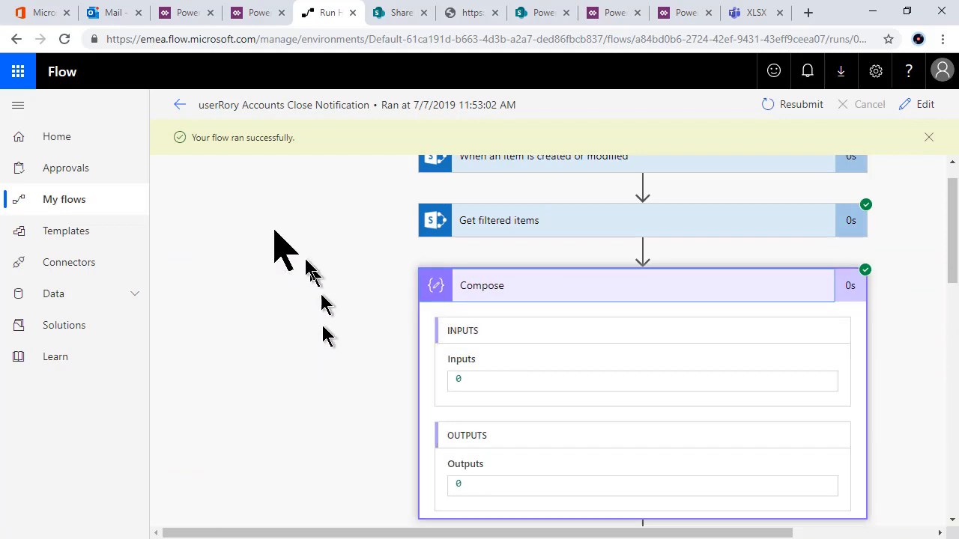
Step: Return to the flow's details page to review its run history, and open the newest SALES LEDGER completion email in Outlook
left_click(179, 105)
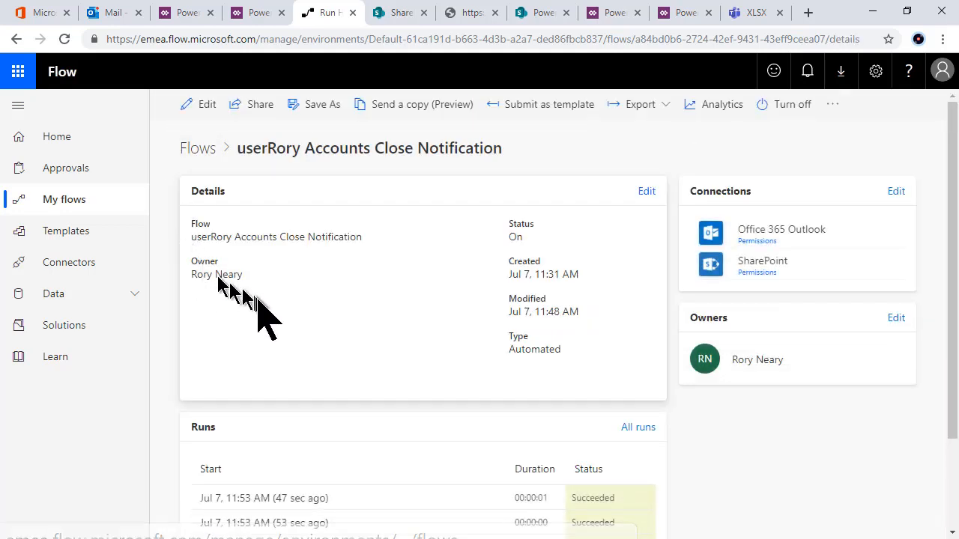
scroll(257, 300, "down", 2)
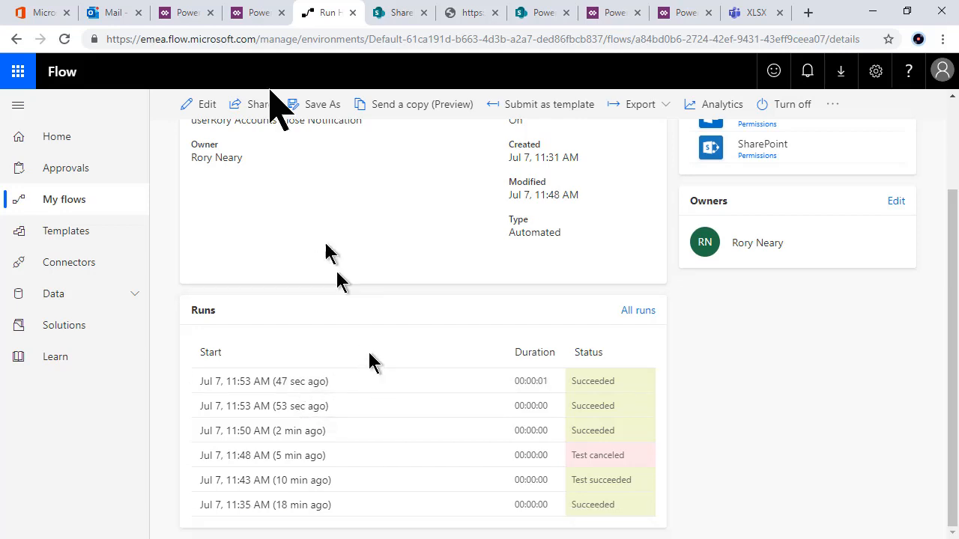
left_click(106, 14)
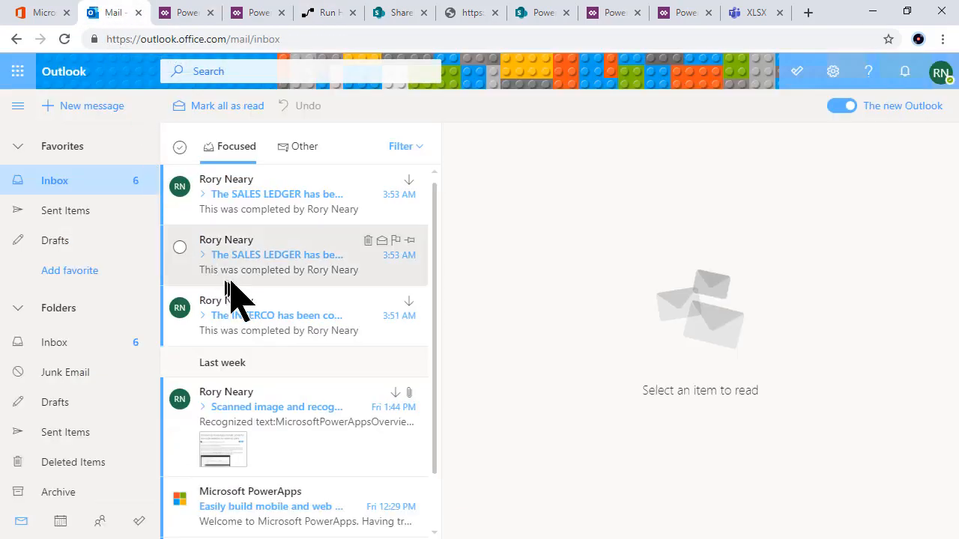
left_click(284, 211)
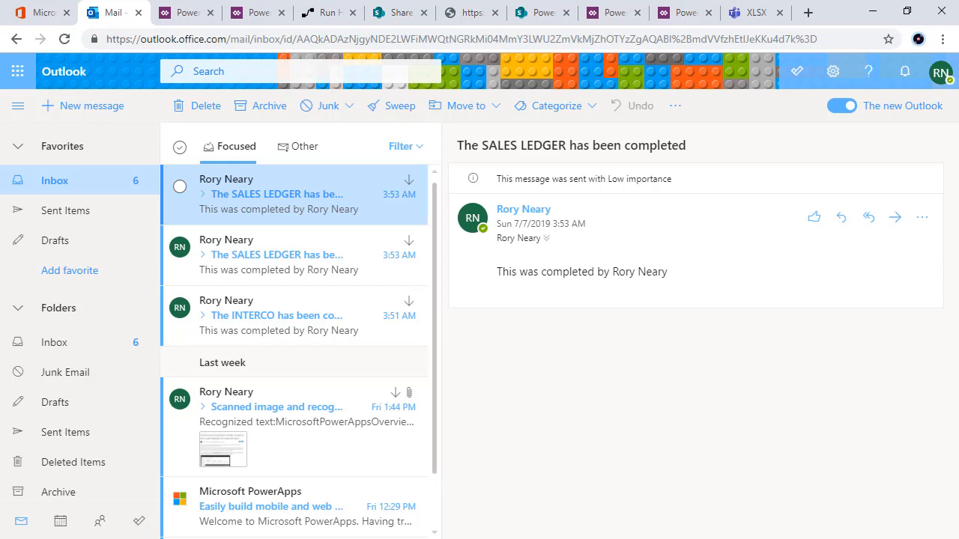
Step: Switch back to Flow, open the flow for editing and show the advanced options of Get filtered items to review its Filter Query
left_click(325, 21)
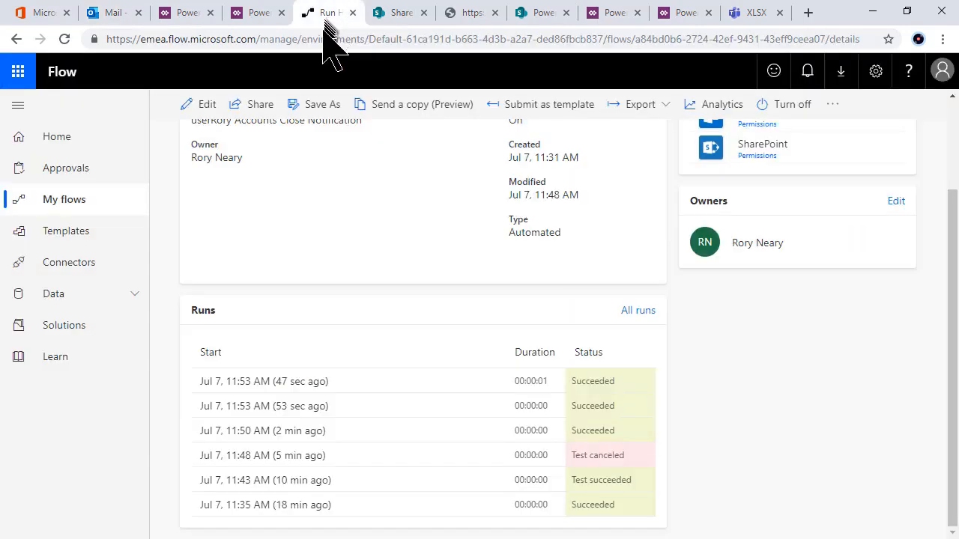
scroll(247, 225, "up", 2)
left_click(199, 104)
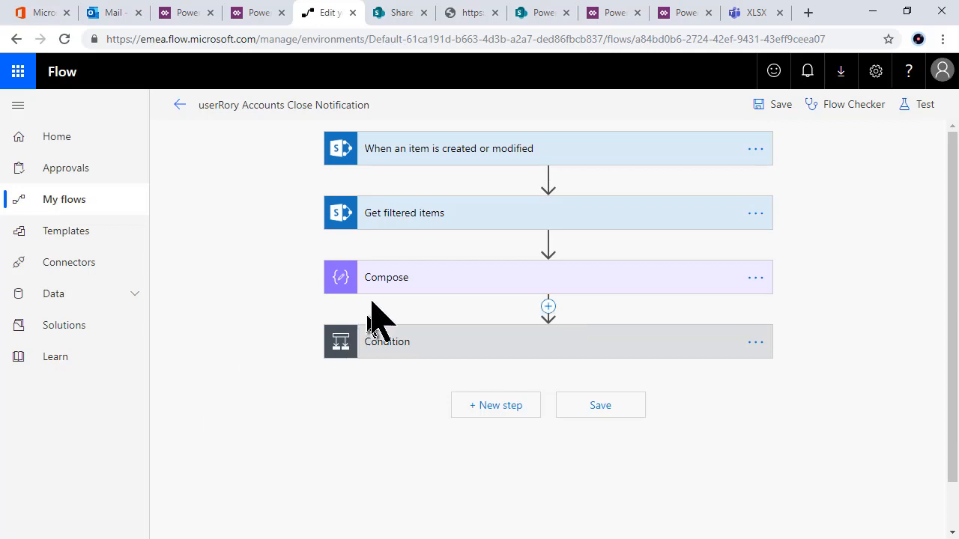
left_click(384, 224)
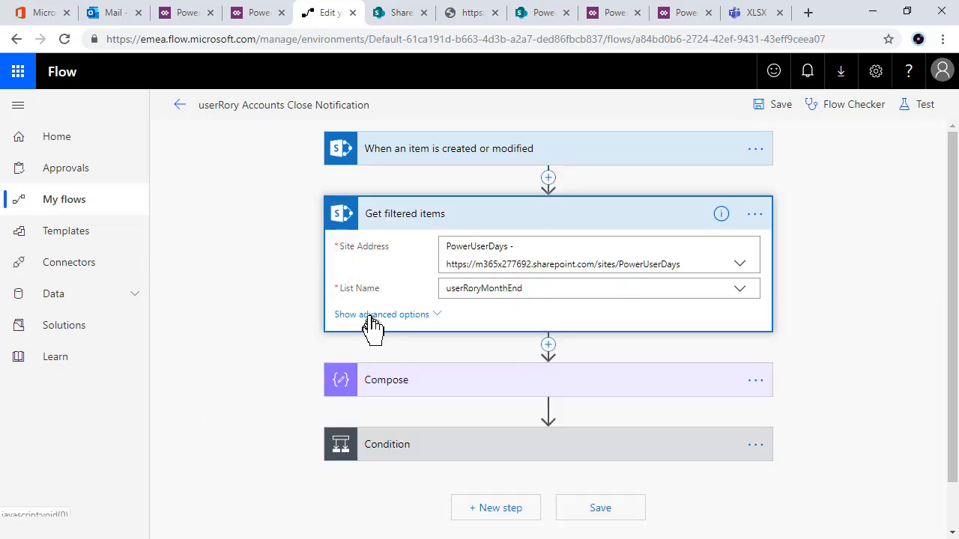
left_click(382, 314)
scroll(514, 336, "down", 2)
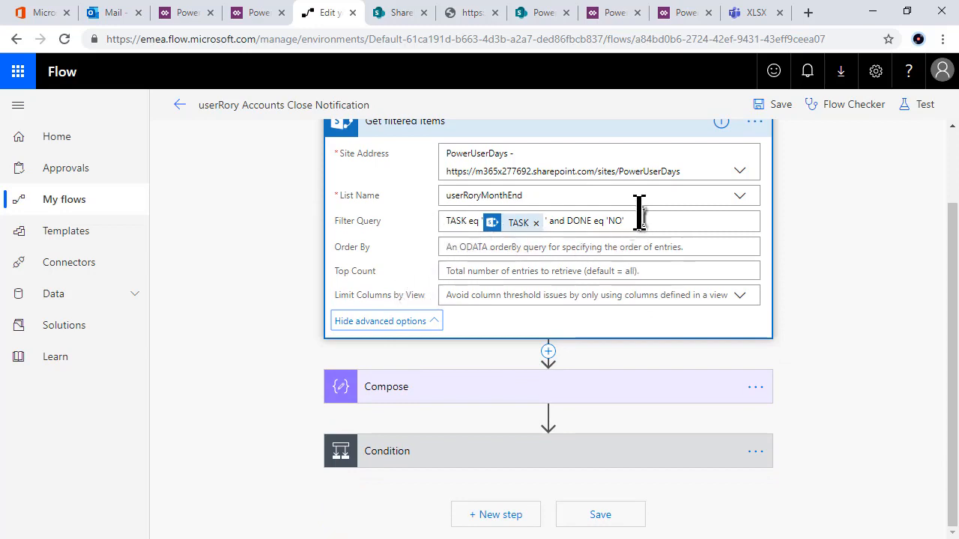
Step: Open the int(...) expression in the Compose action's Inputs and examine it against the Get filtered items settings
left_click(373, 393)
scroll(246, 385, "down", 1)
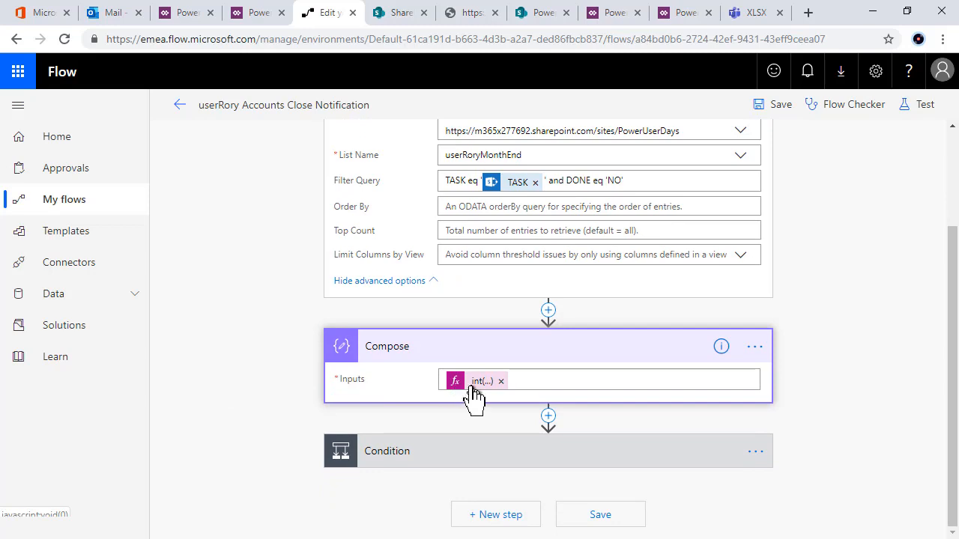
left_click(472, 386)
left_click(862, 534)
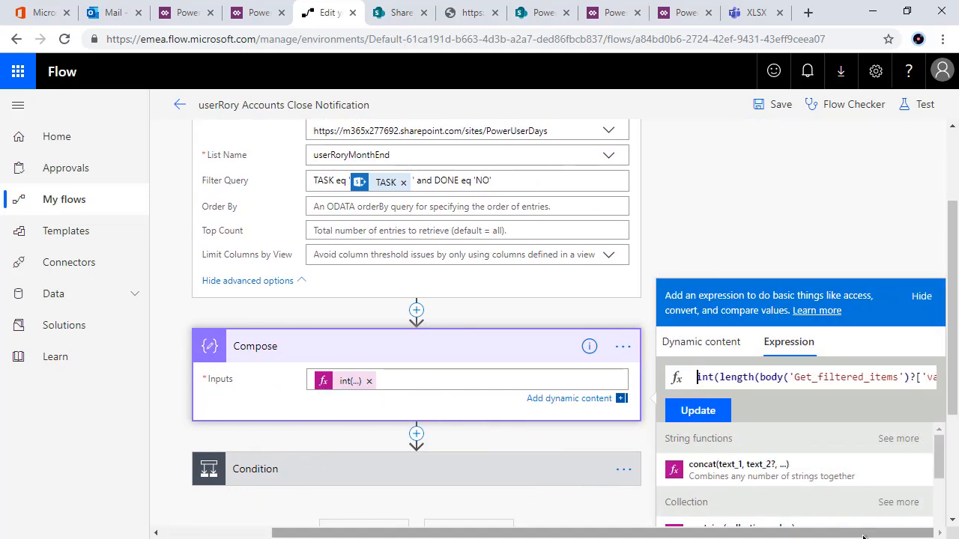
left_click_drag(863, 378, 948, 362)
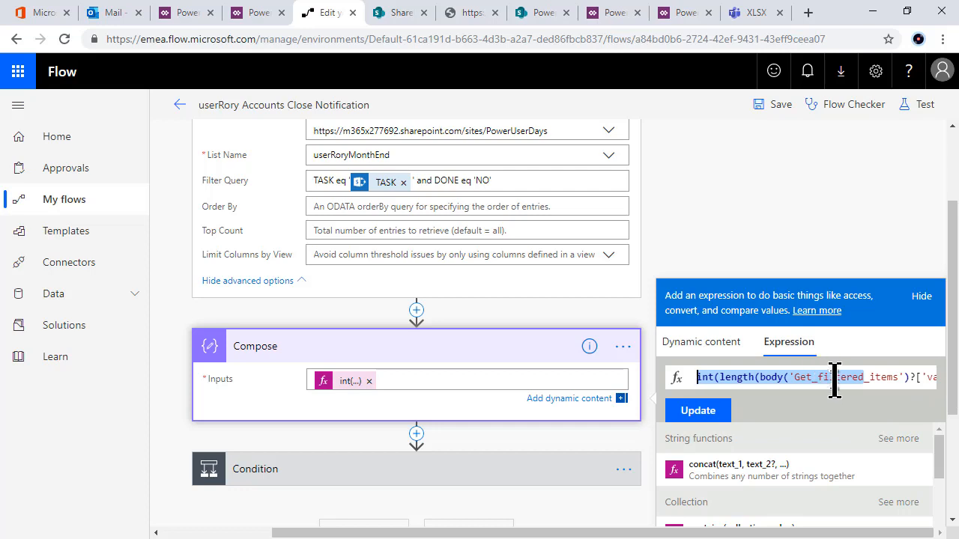
scroll(691, 364, "up", 2)
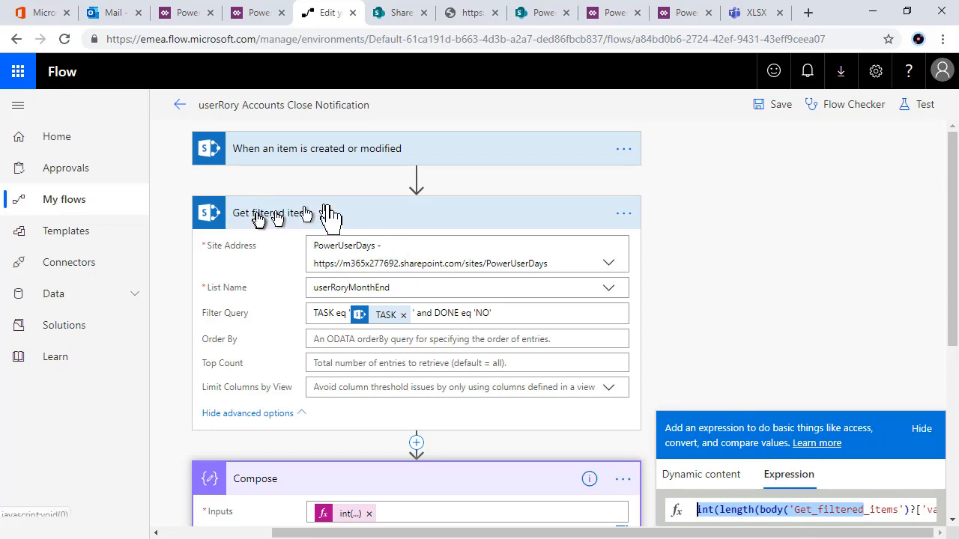
left_click(825, 510)
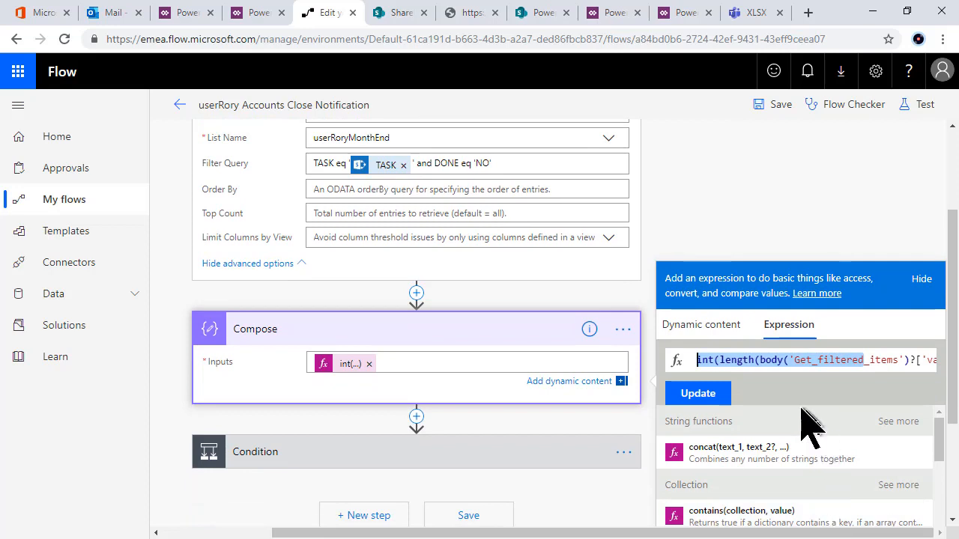
scroll(495, 394, "up", 2)
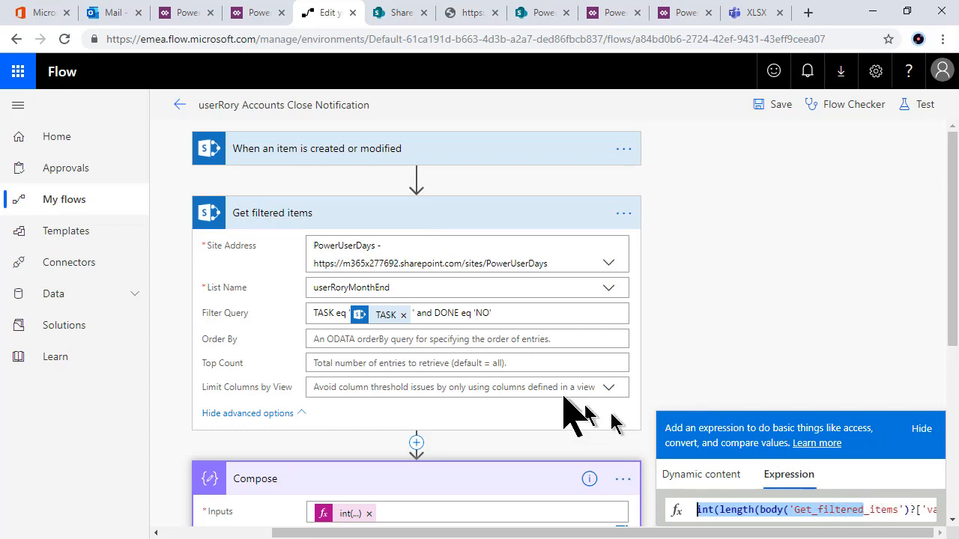
scroll(402, 367, "down", 2)
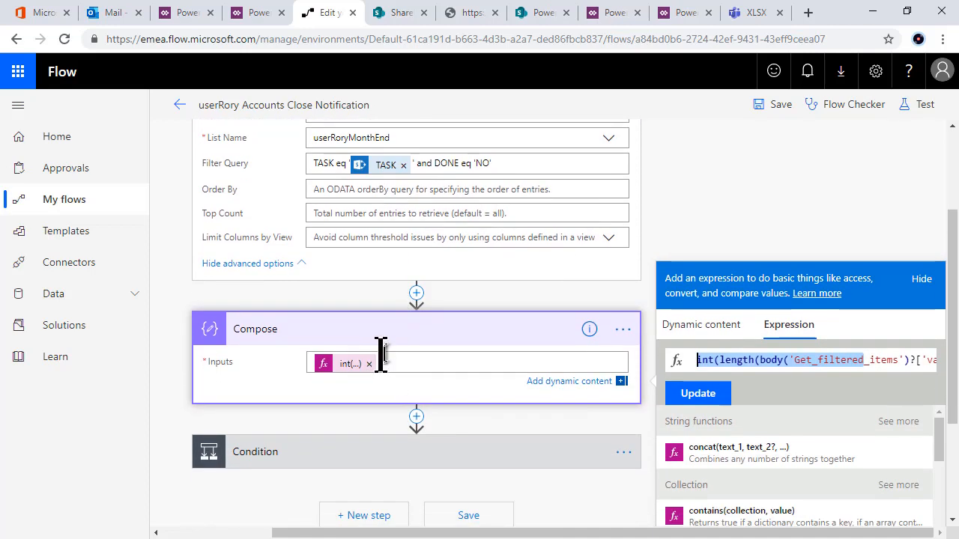